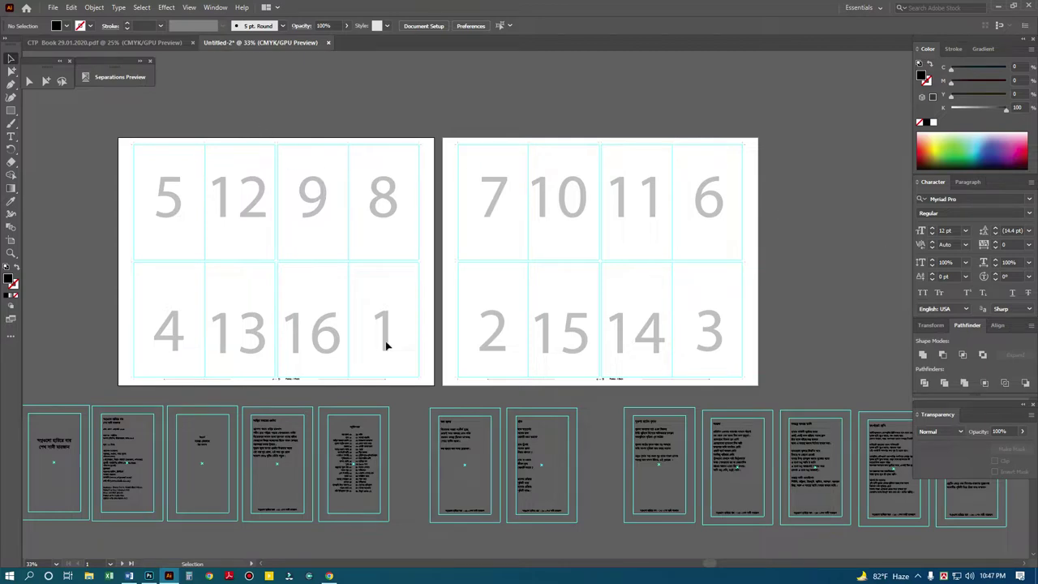
# Magnify the Forma - 1 Front label, then fit and pan between the two sheets.
pyautogui.moveTo(237, 359); pyautogui.dragTo(431, 359)
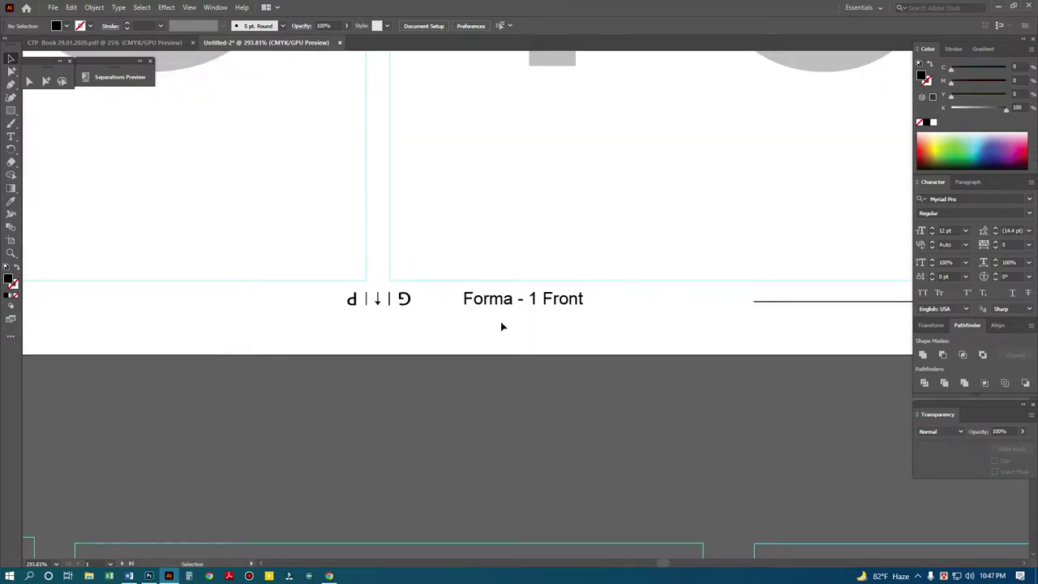
pyautogui.hotkey('ctrl', '0')
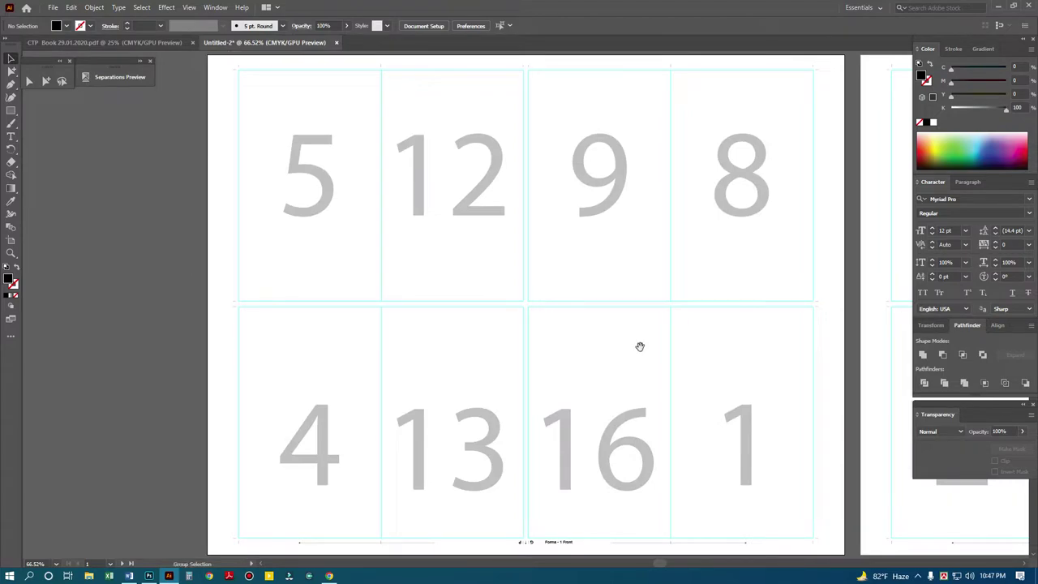
pyautogui.moveTo(640, 348); pyautogui.dragTo(301, 332)
pyautogui.moveTo(679, 346)
pyautogui.mouseDown()
pyautogui.moveTo(589, 373)
pyautogui.moveTo(533, 352)
pyautogui.moveTo(665, 376)
pyautogui.mouseUp()
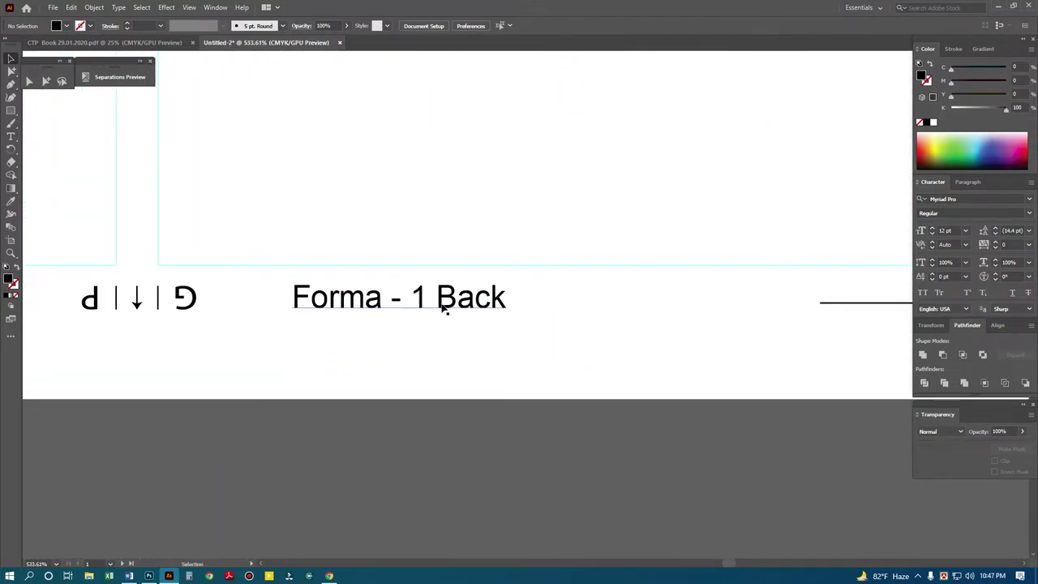
pyautogui.hotkey('ctrl', '0')
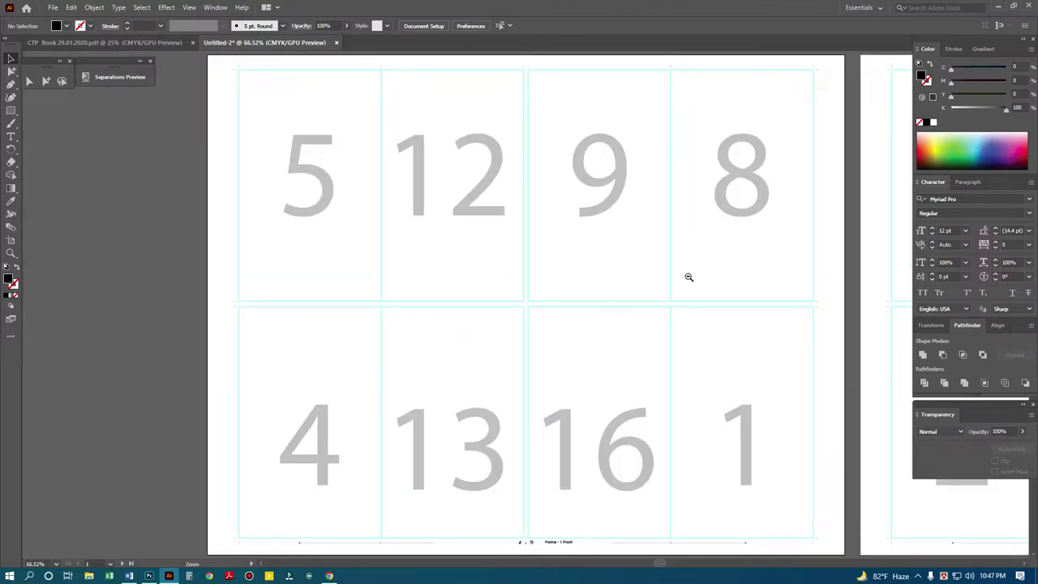
# Zoom out to show both sheets and the page thumbnails, and make the second sheet active.
pyautogui.hotkey('ctrl', '-')
pyautogui.moveTo(689, 276); pyautogui.dragTo(611, 278)
pyautogui.hotkey('ctrl', '-')
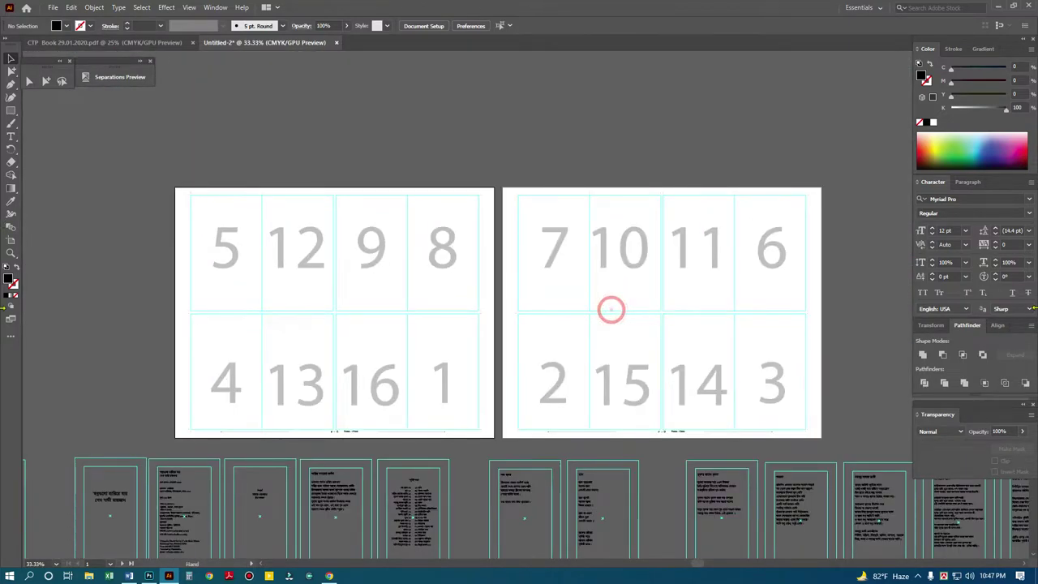
pyautogui.moveTo(545, 331); pyautogui.dragTo(560, 316)
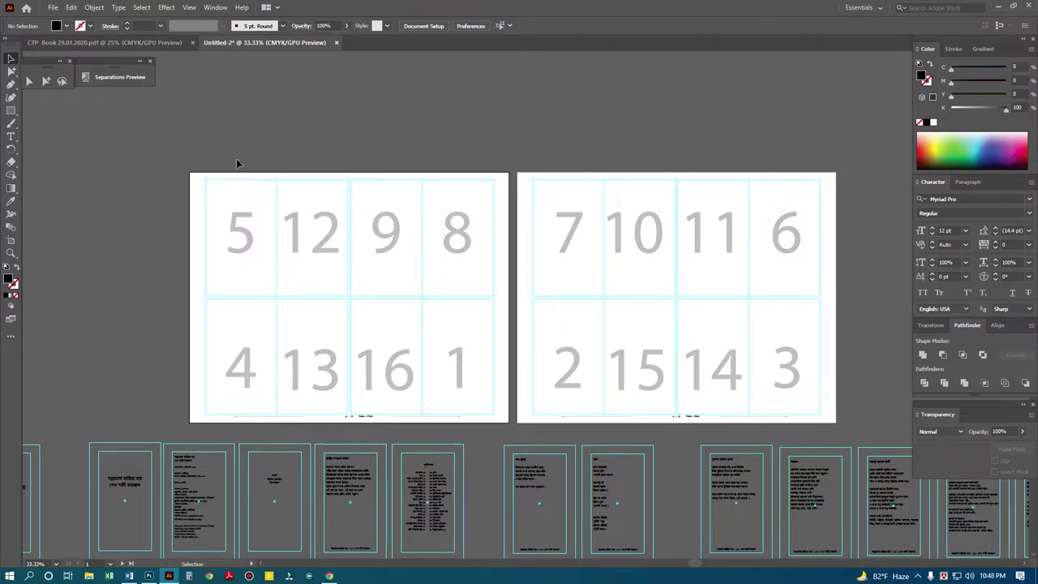
pyautogui.moveTo(236, 161); pyautogui.dragTo(365, 292)
pyautogui.moveTo(652, 160); pyautogui.dragTo(744, 273)
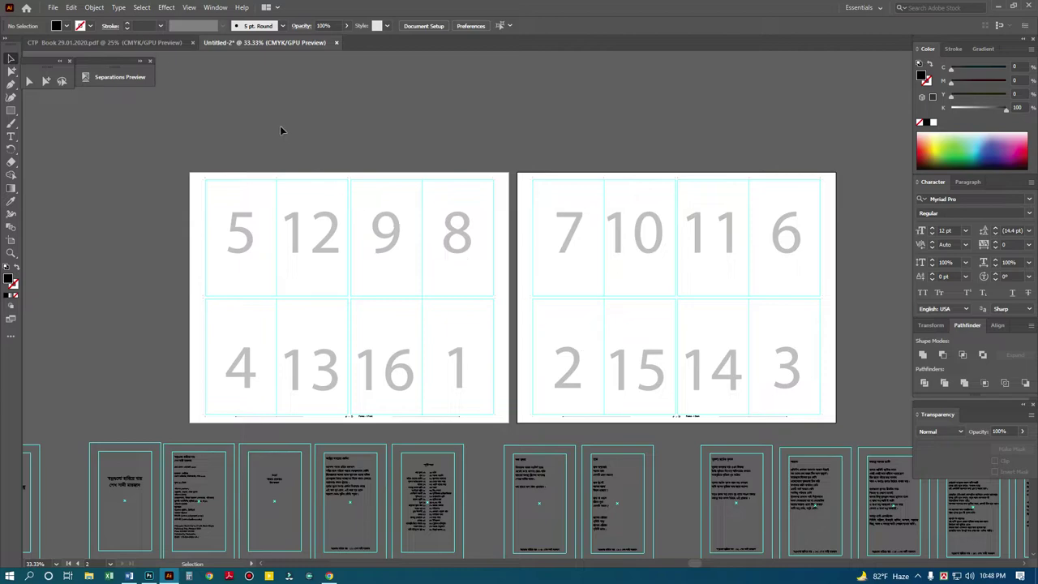
# Switch to the CTP Book document and zoom through its rows of imposed pages.
pyautogui.click(104, 45)
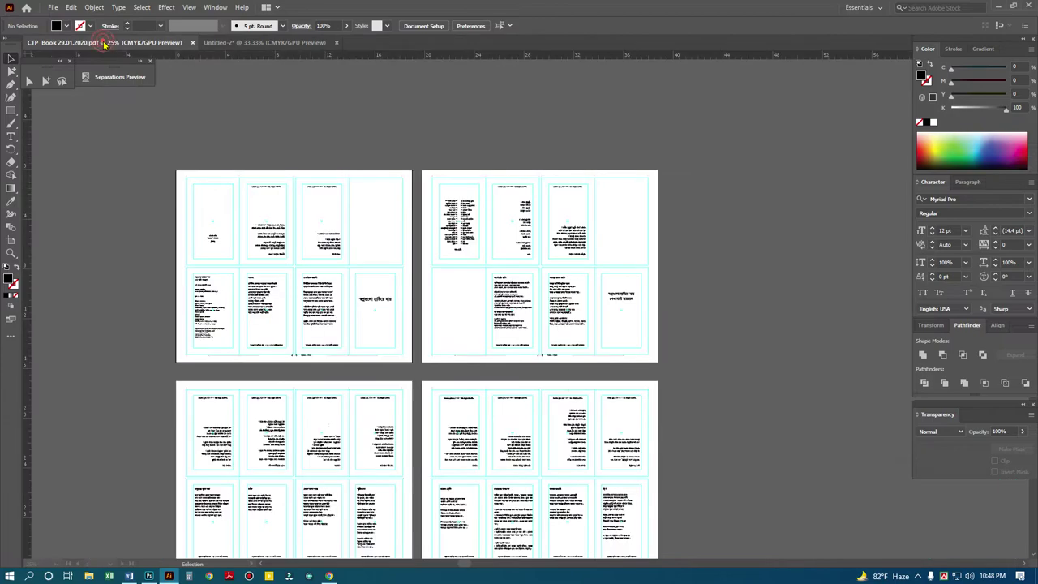
pyautogui.moveTo(139, 157); pyautogui.dragTo(631, 405)
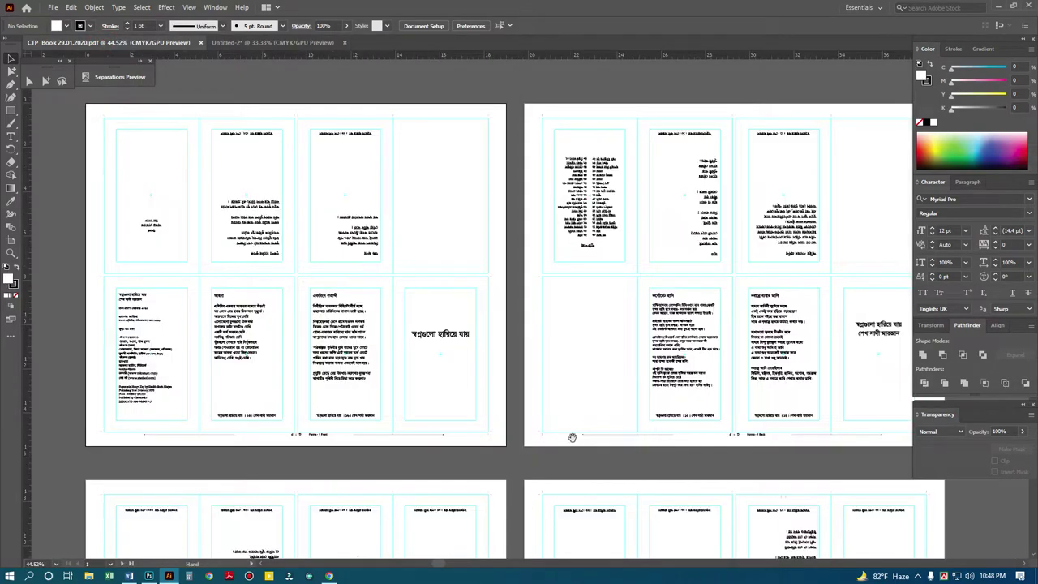
pyautogui.moveTo(572, 447); pyautogui.dragTo(596, 375)
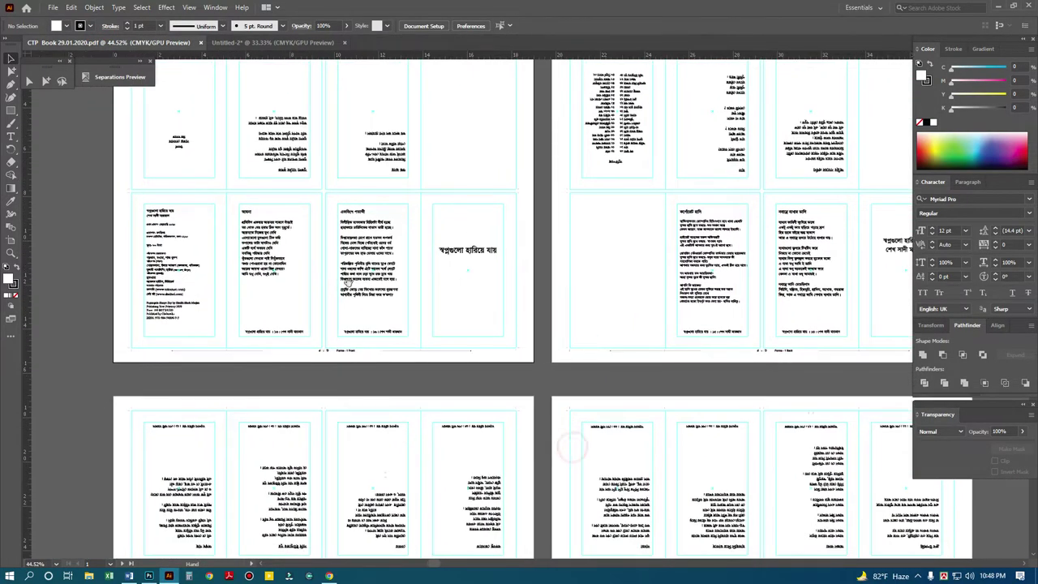
pyautogui.moveTo(566, 447); pyautogui.dragTo(575, 179)
pyautogui.moveTo(666, 389); pyautogui.dragTo(614, 290)
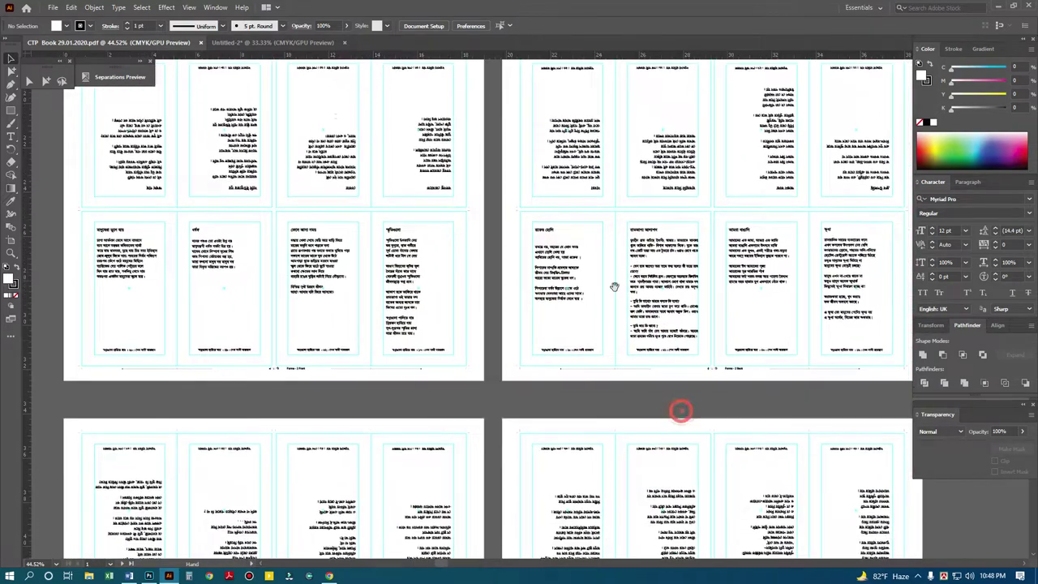
pyautogui.moveTo(560, 454); pyautogui.dragTo(584, 244)
pyautogui.moveTo(649, 452)
pyautogui.mouseDown()
pyautogui.moveTo(632, 353)
pyautogui.moveTo(641, 203)
pyautogui.mouseUp()
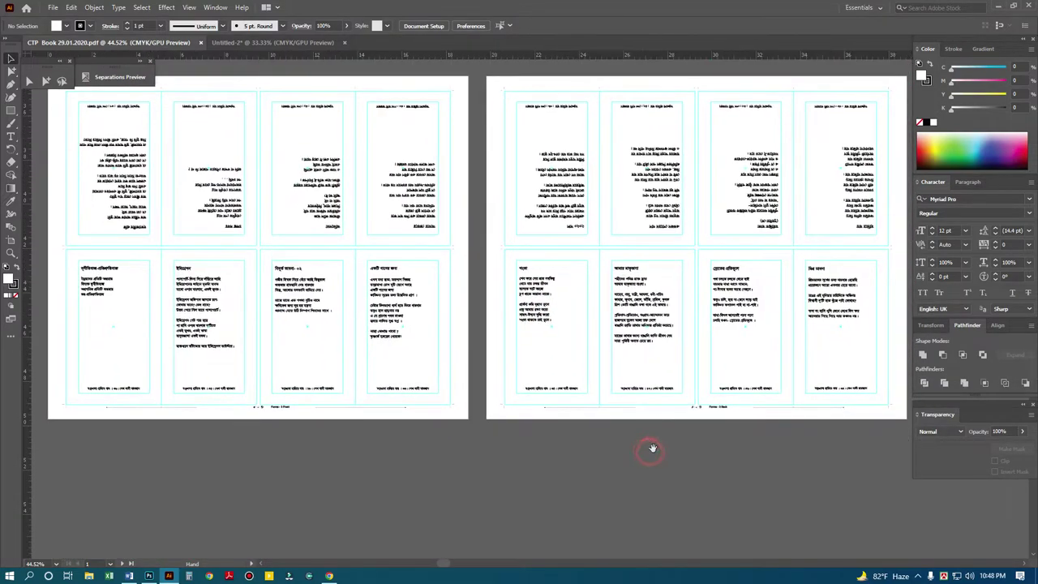
# Inspect the CTP Book page footers and titles, zoom out, then return to Untitled-2.
pyautogui.moveTo(219, 322); pyautogui.dragTo(735, 403)
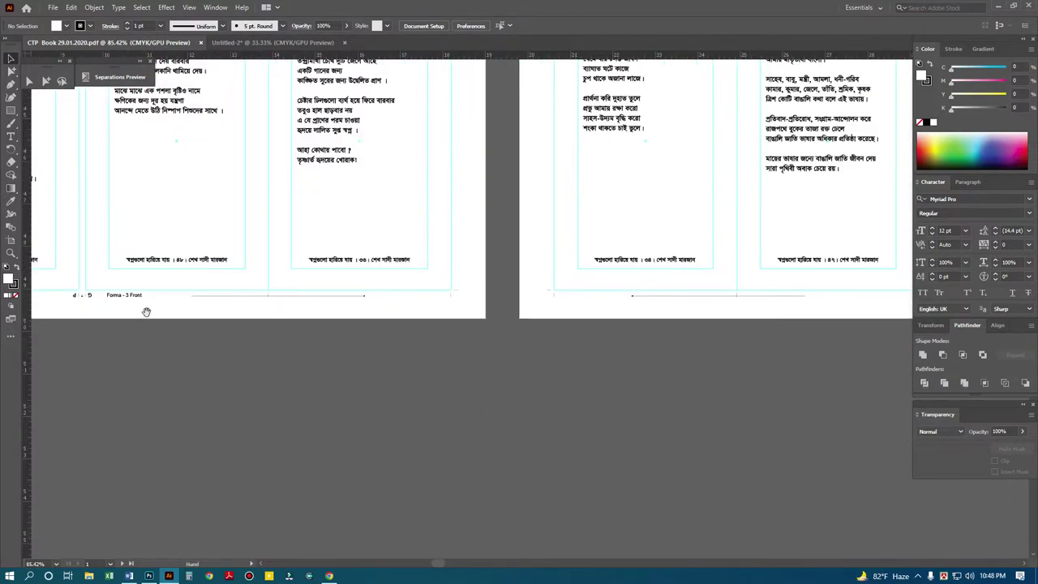
pyautogui.moveTo(690, 288); pyautogui.dragTo(690, 423)
pyautogui.keyDown('alt'); pyautogui.click(560, 232); pyautogui.keyUp('alt')
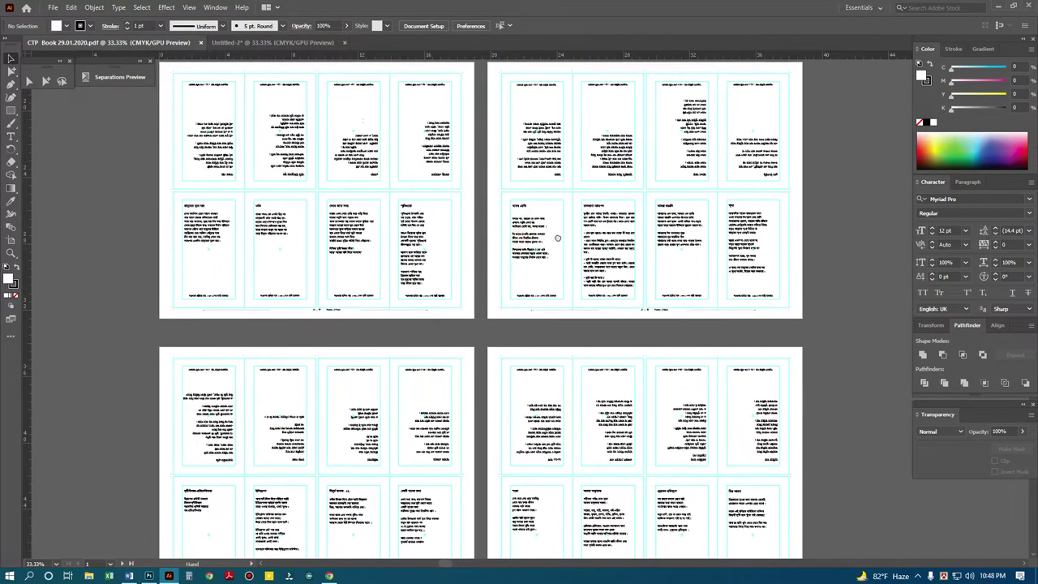
pyautogui.moveTo(556, 230); pyautogui.dragTo(601, 283)
pyautogui.moveTo(601, 235); pyautogui.dragTo(601, 320)
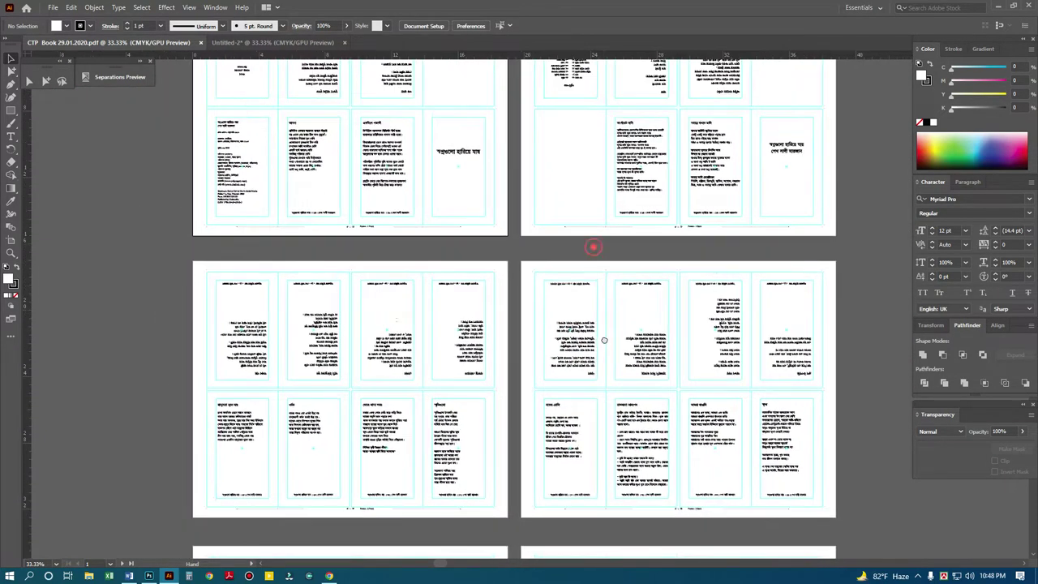
pyautogui.moveTo(601, 235); pyautogui.dragTo(596, 293)
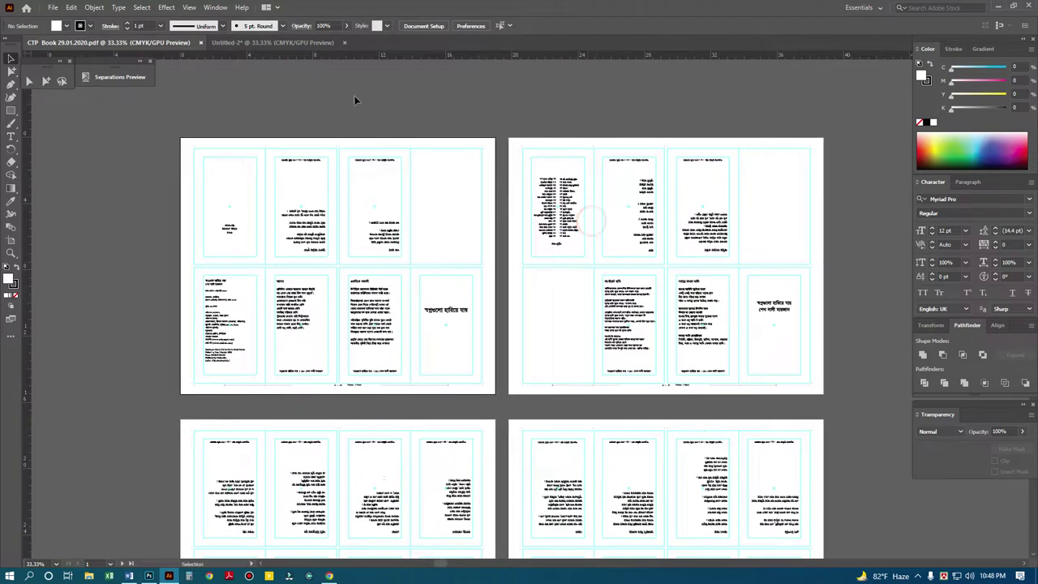
pyautogui.click(284, 43)
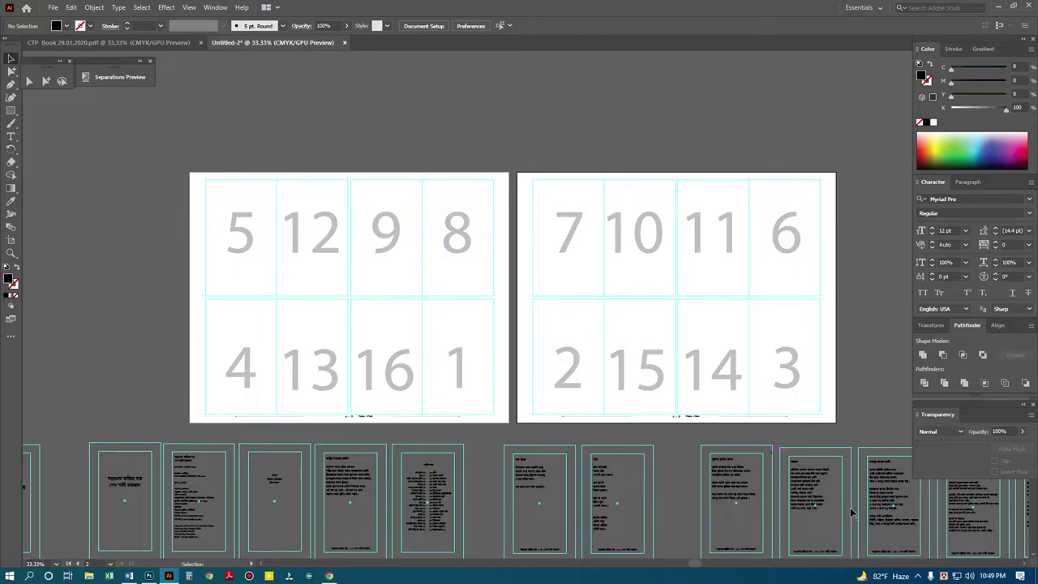
pyautogui.click(919, 573)
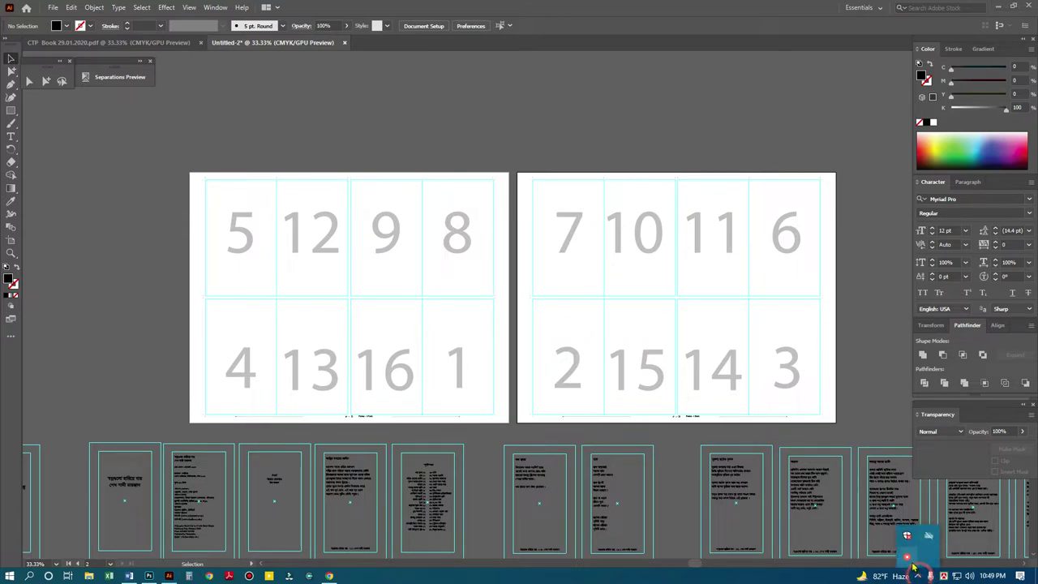
pyautogui.click(906, 558)
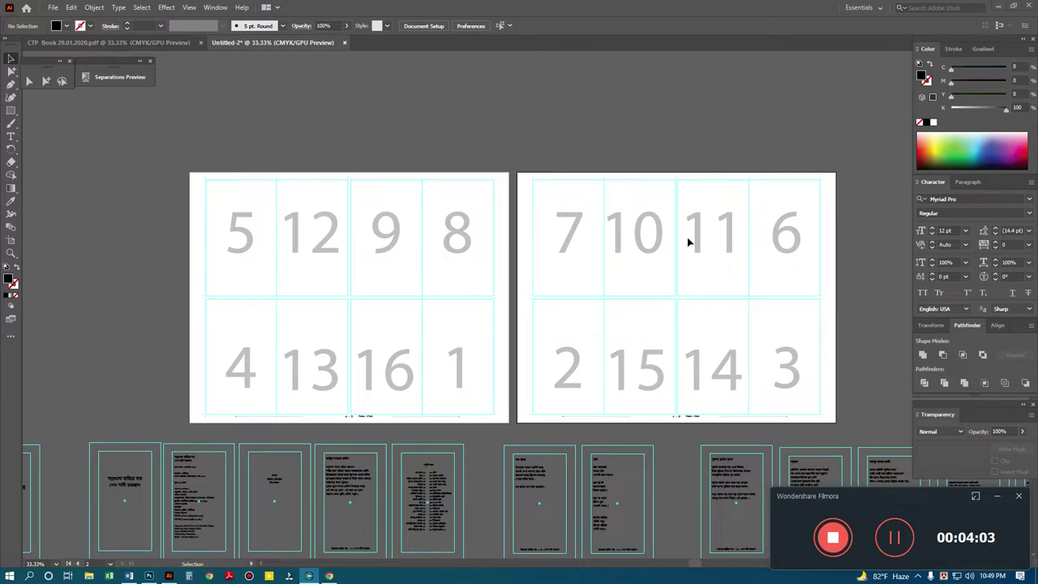
pyautogui.click(683, 210)
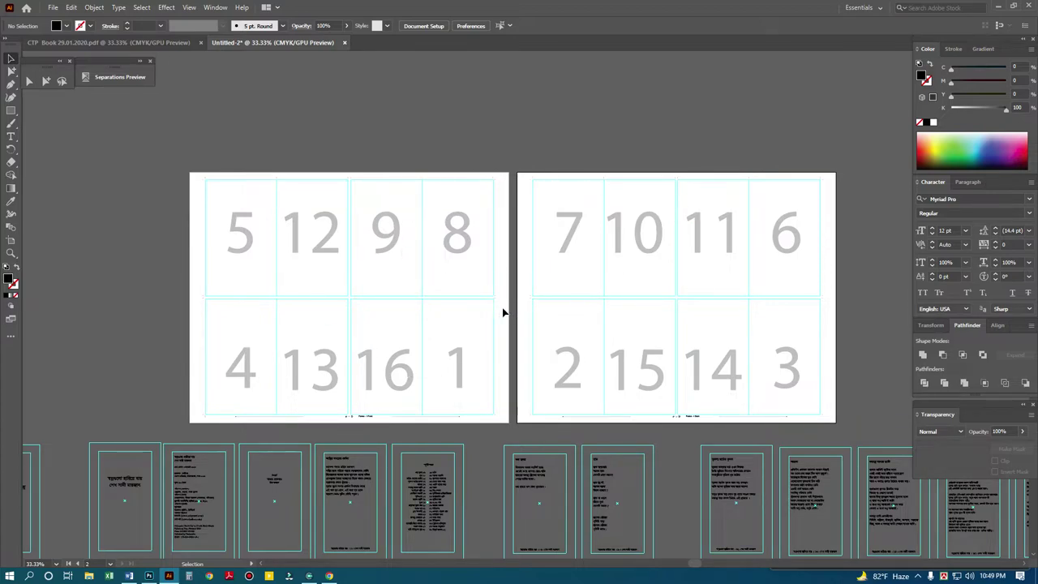
pyautogui.scroll(-1, 503, 312)
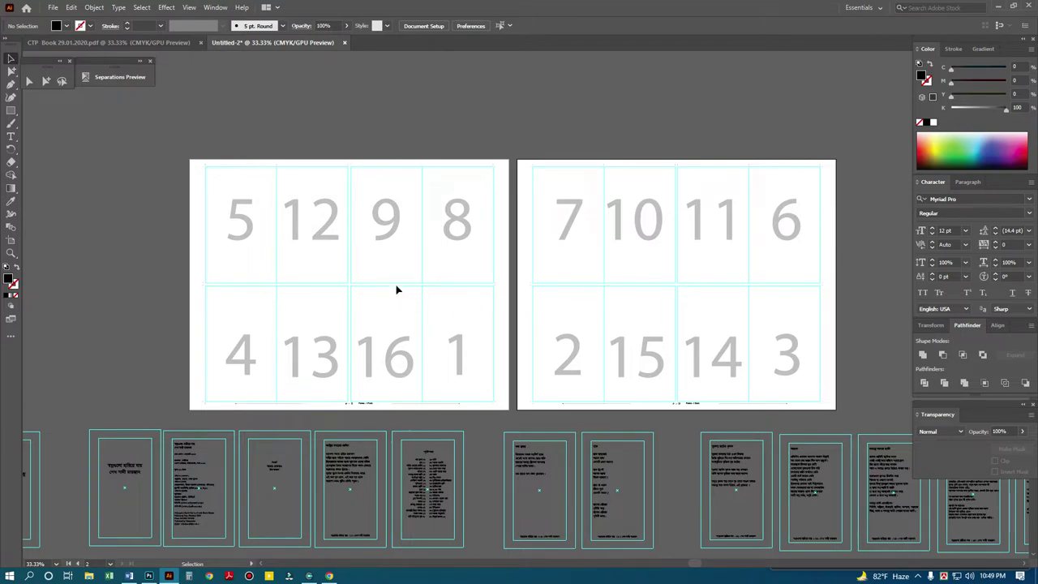
pyautogui.click(329, 271)
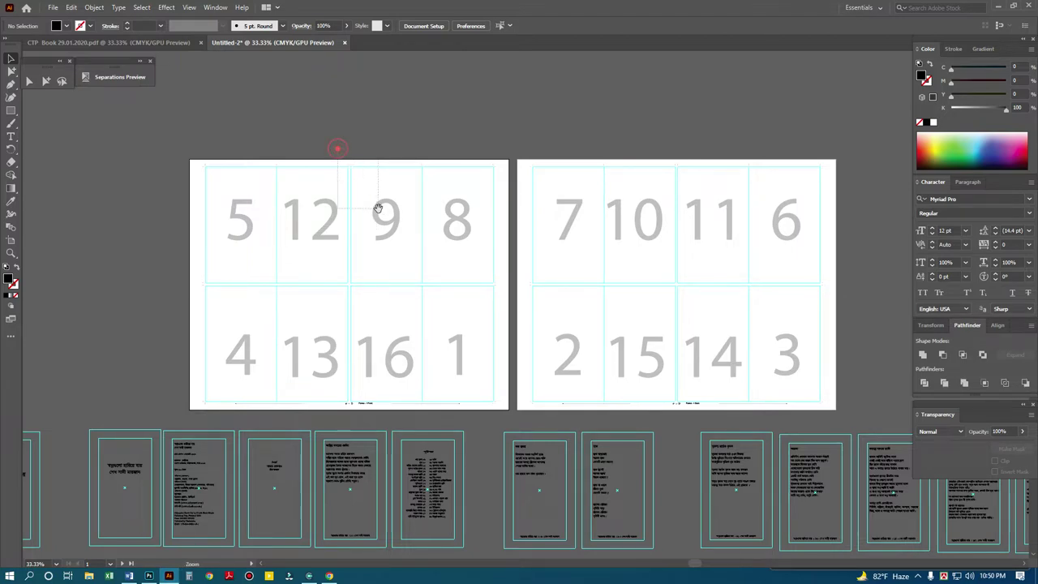
pyautogui.moveTo(343, 151)
pyautogui.mouseDown()
pyautogui.moveTo(378, 208)
pyautogui.moveTo(465, 235)
pyautogui.mouseUp()
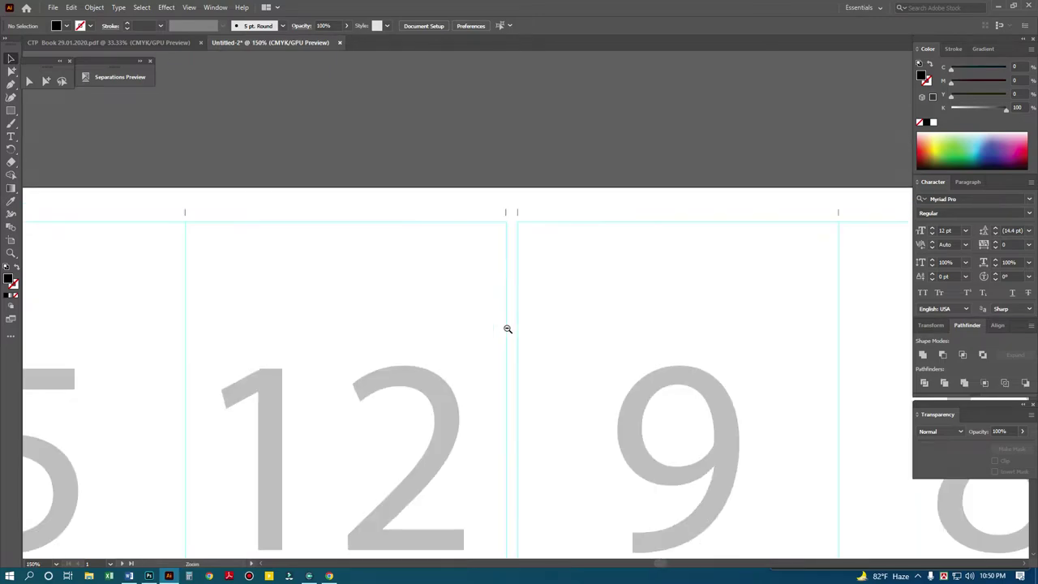
pyautogui.hotkey('ctrl', '1')
pyautogui.scroll(-2, 536, 250)
pyautogui.keyDown('alt'); pyautogui.click(554, 222); pyautogui.keyUp('alt')
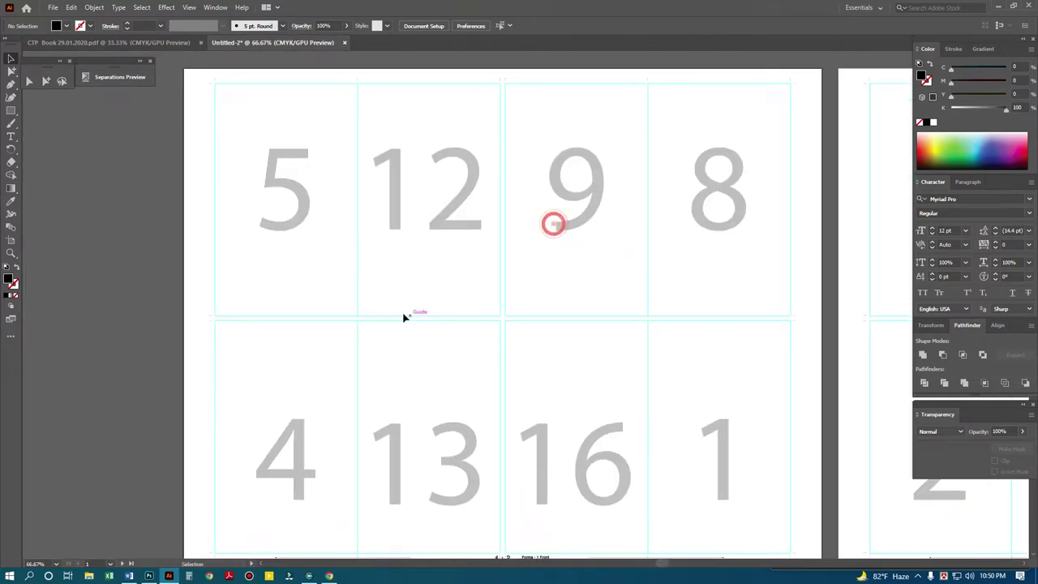
pyautogui.keyDown('alt'); pyautogui.click(576, 337); pyautogui.keyUp('alt')
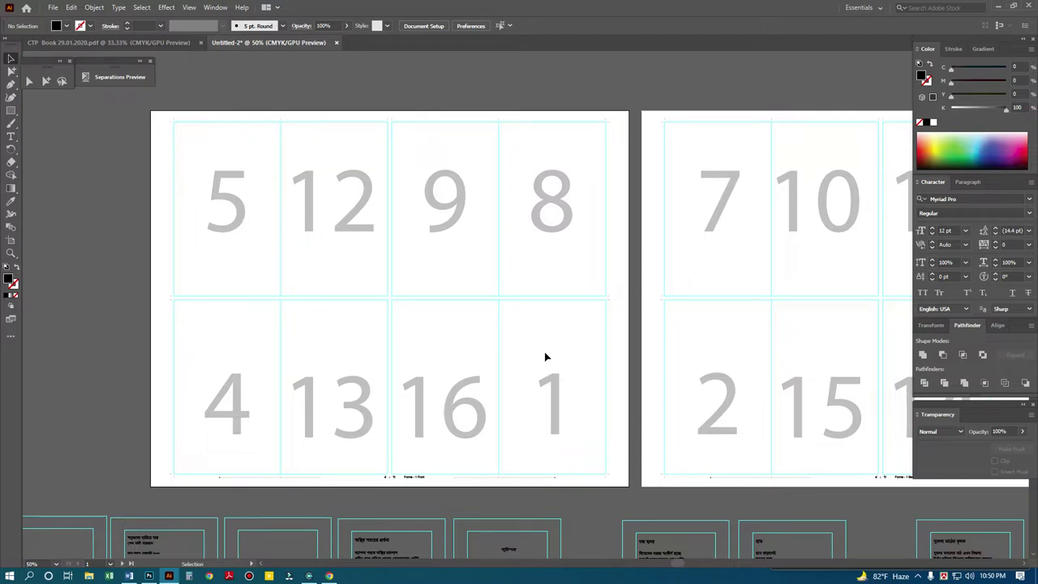
pyautogui.keyDown('ctrl'); pyautogui.click(578, 346); pyautogui.keyUp('ctrl')
pyautogui.keyDown('ctrl'); pyautogui.keyDown('alt'); pyautogui.click(591, 327); pyautogui.keyUp('alt'); pyautogui.keyUp('ctrl')
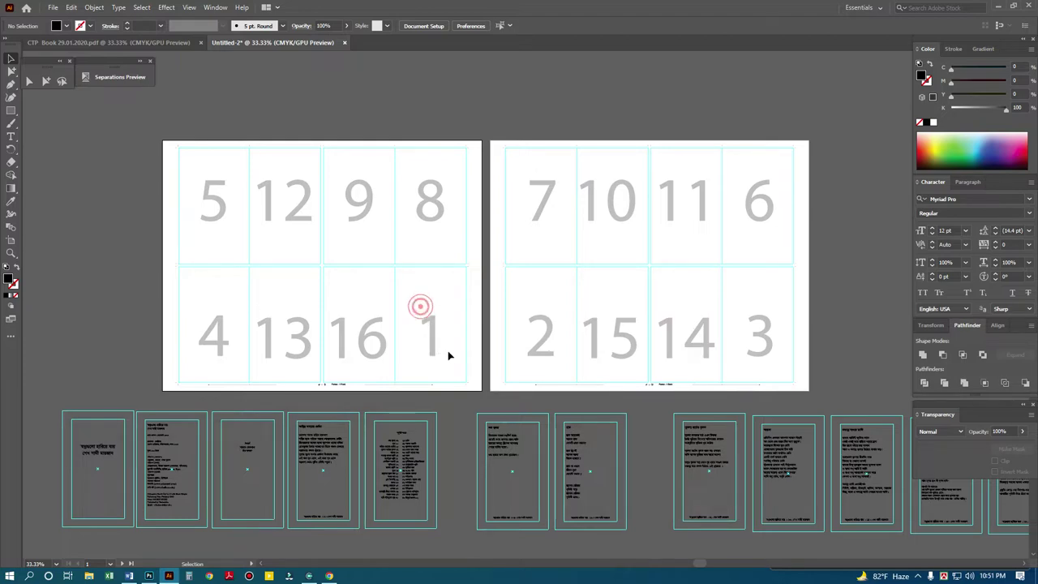
pyautogui.click(101, 450)
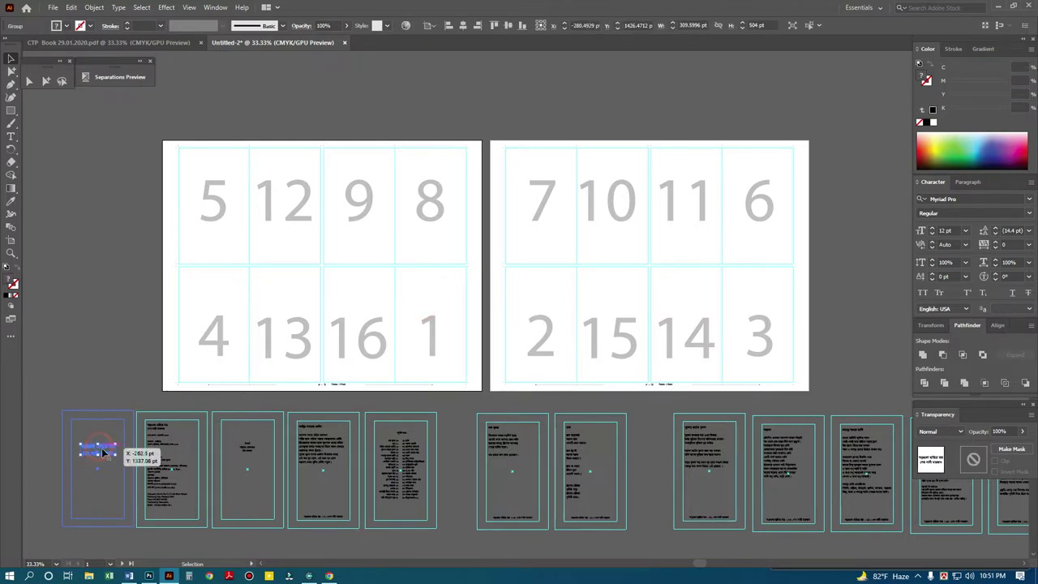
pyautogui.moveTo(102, 450); pyautogui.dragTo(436, 316)
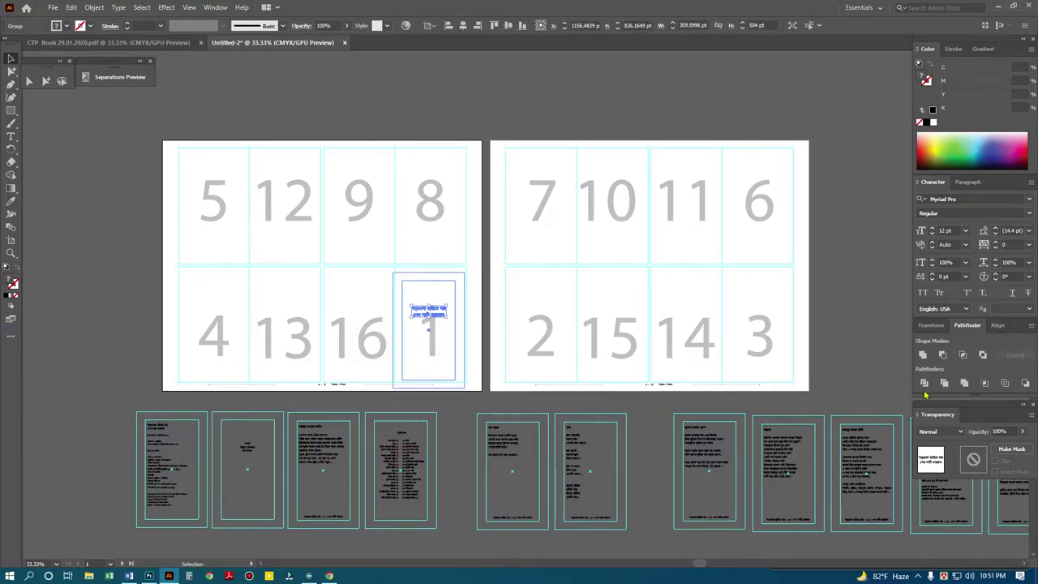
pyautogui.moveTo(374, 253); pyautogui.dragTo(475, 330)
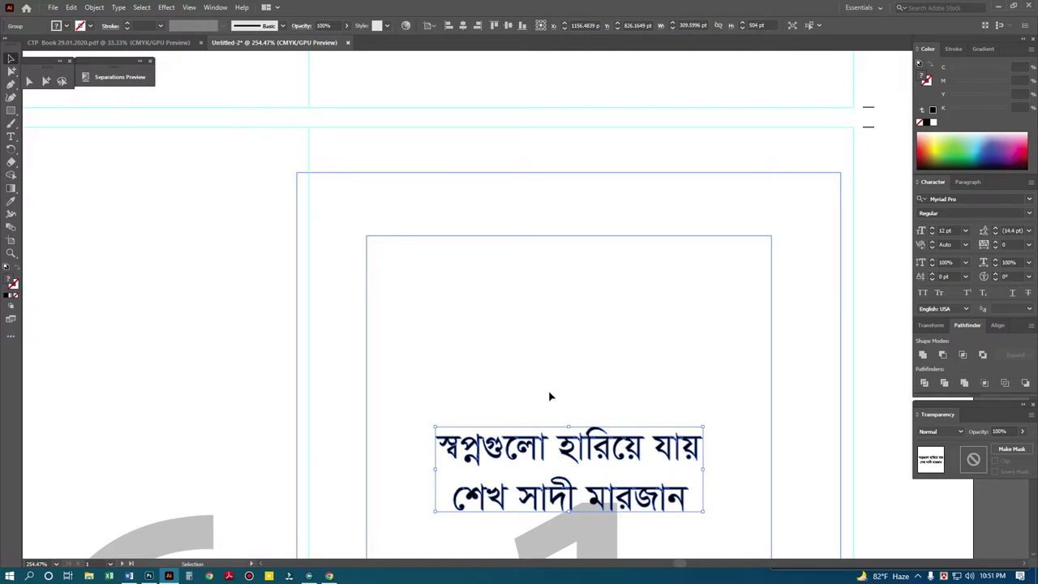
pyautogui.moveTo(526, 442); pyautogui.dragTo(534, 401)
pyautogui.hotkey('ctrl', '0')
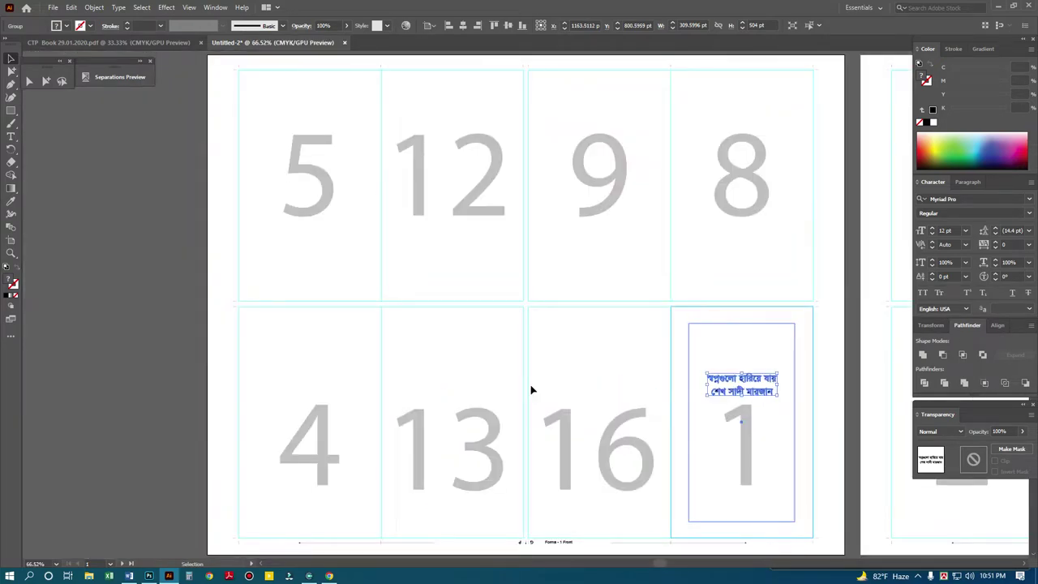
pyautogui.keyDown('alt'); pyautogui.click(548, 355); pyautogui.keyUp('alt')
pyautogui.keyDown('alt'); pyautogui.click(622, 348); pyautogui.keyUp('alt')
pyautogui.hotkey('ctrl', 'shift', 'a')
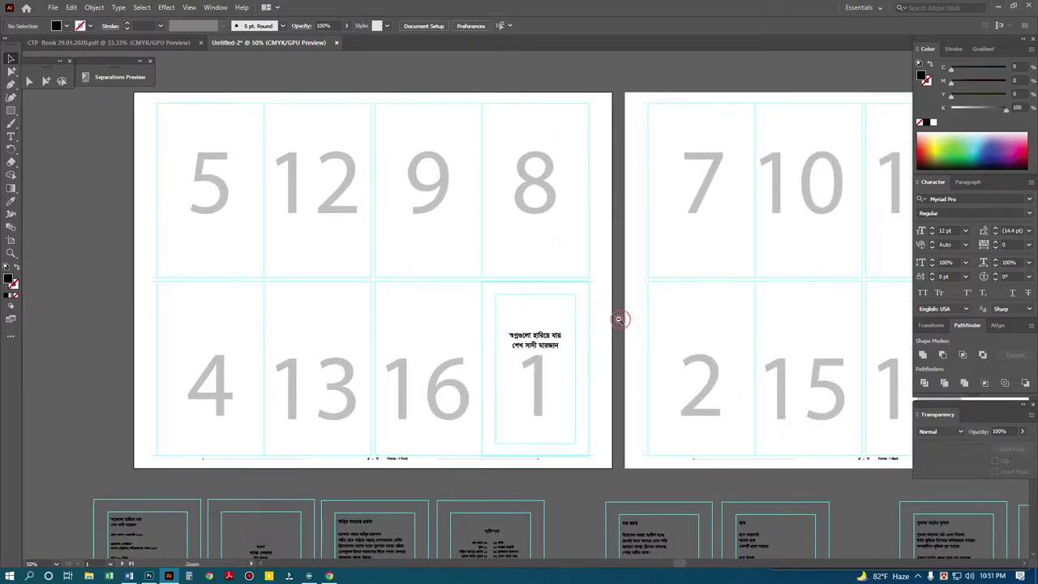
pyautogui.moveTo(607, 331); pyautogui.dragTo(580, 333)
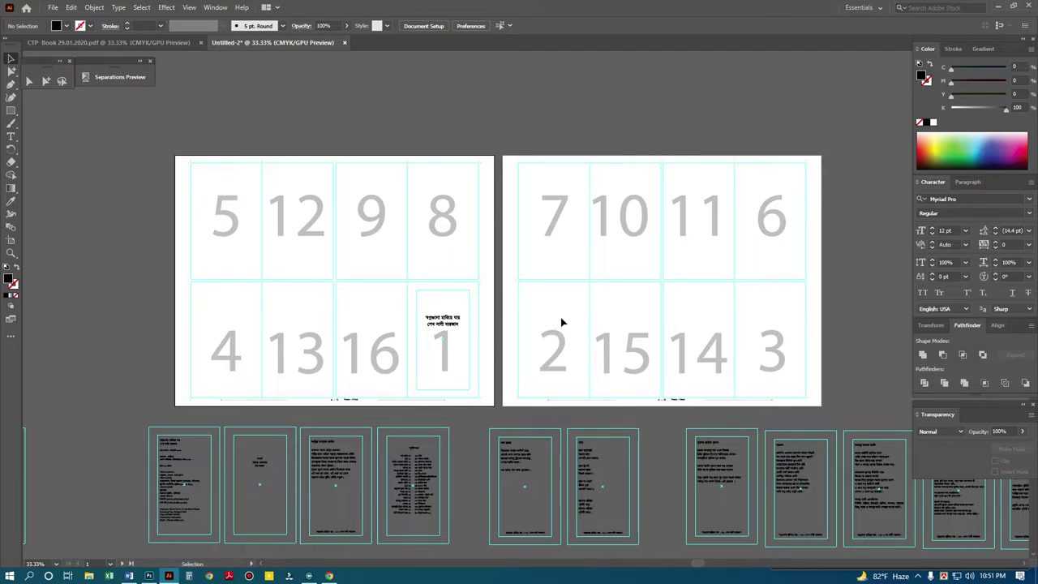
# Select the first thumbnail's text group and align it to the right, left, top and bottom edges.
pyautogui.click(131, 441)
pyautogui.click(168, 461)
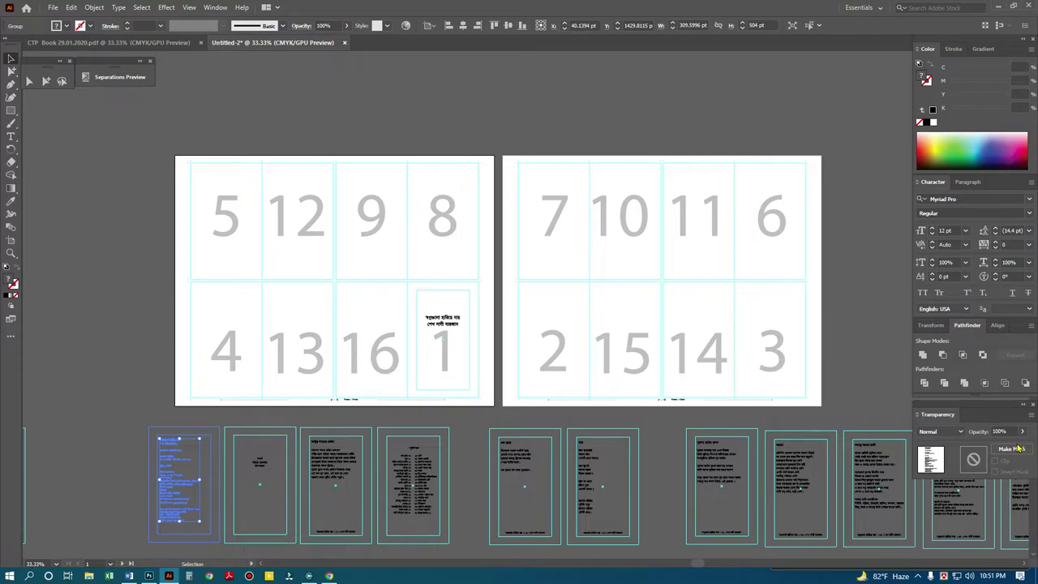
pyautogui.click(998, 328)
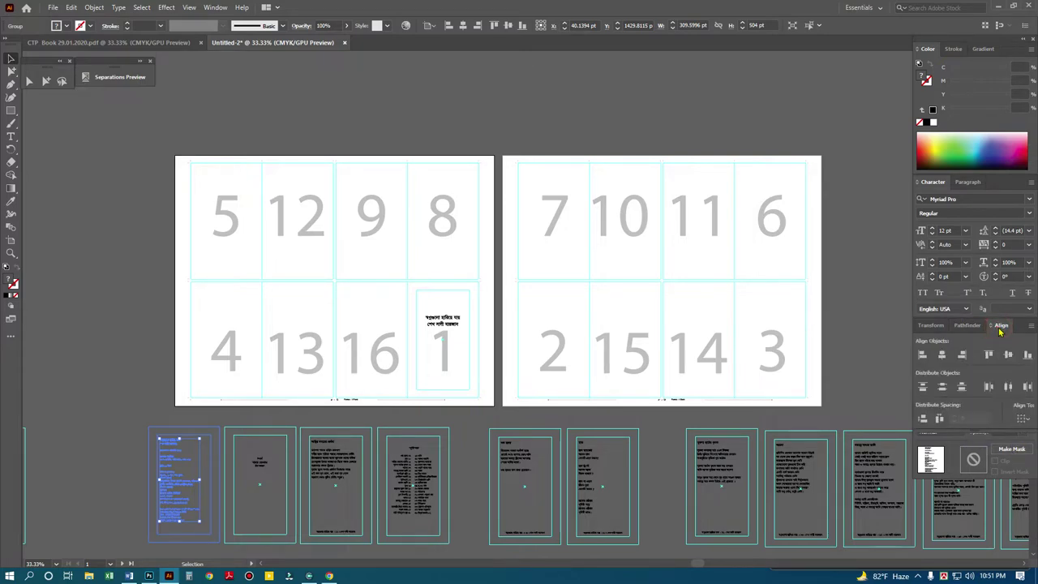
pyautogui.click(568, 313)
pyautogui.click(97, 429)
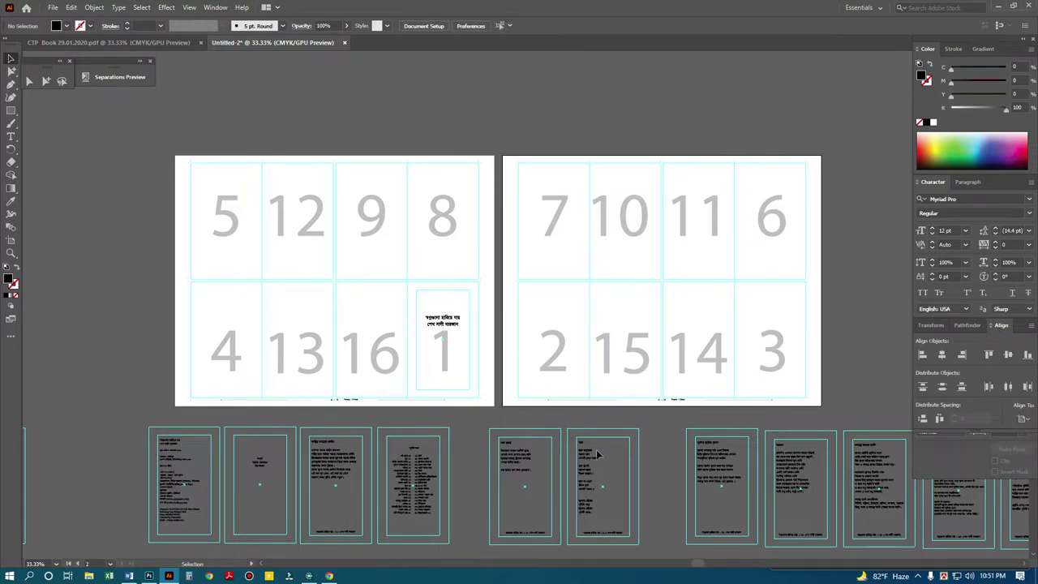
pyautogui.moveTo(120, 458); pyautogui.dragTo(170, 478)
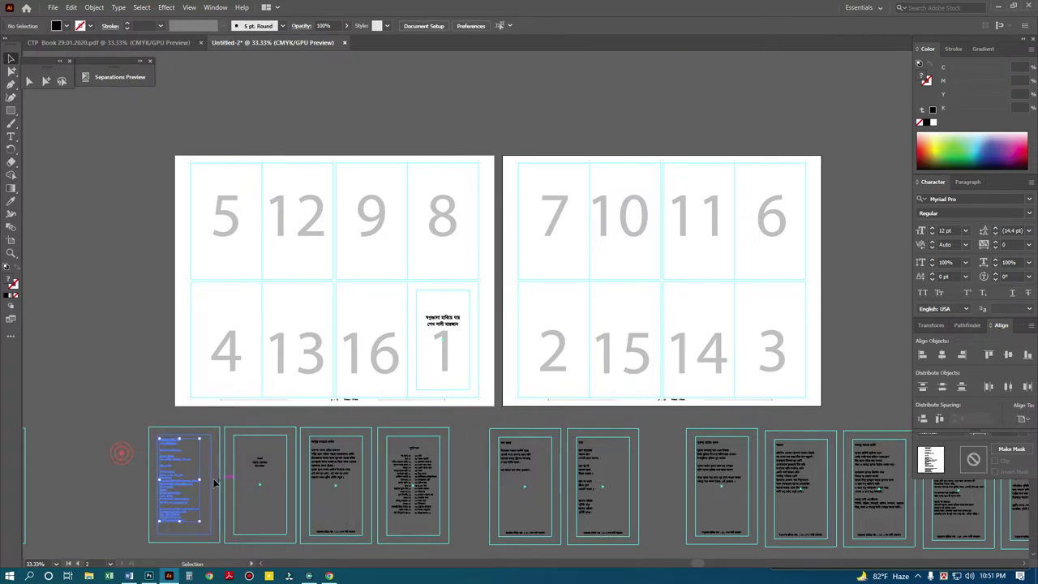
pyautogui.click(963, 355)
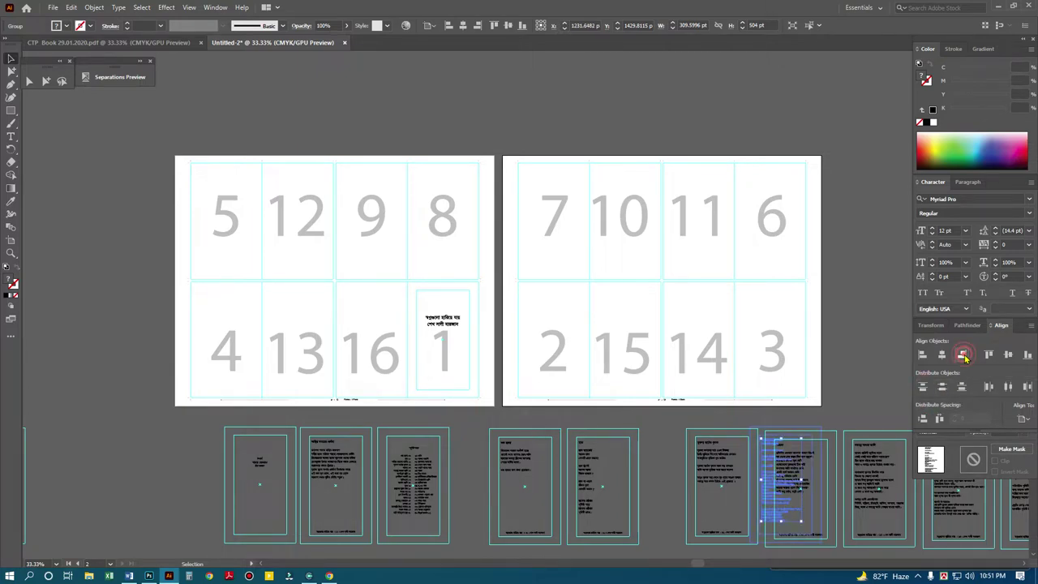
pyautogui.click(923, 356)
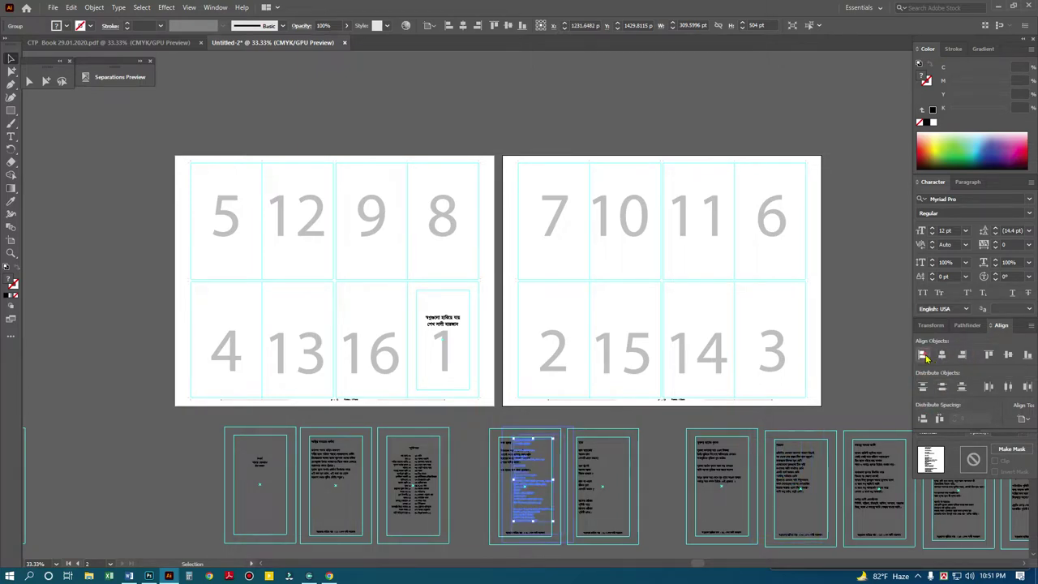
pyautogui.click(989, 355)
pyautogui.click(1028, 356)
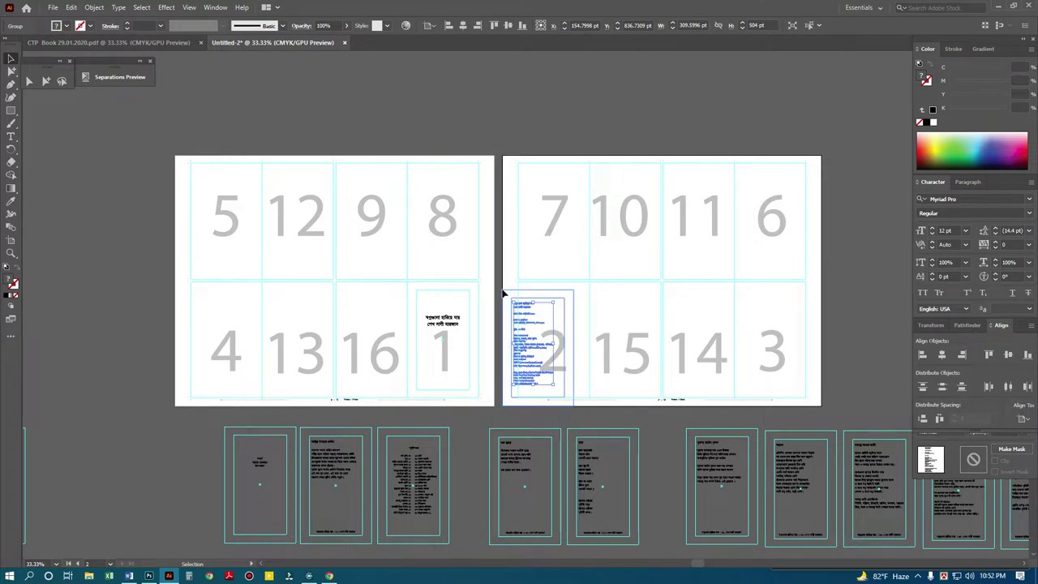
# Zoom in and nudge the text group into place within slot 2.
pyautogui.moveTo(505, 289); pyautogui.dragTo(605, 327)
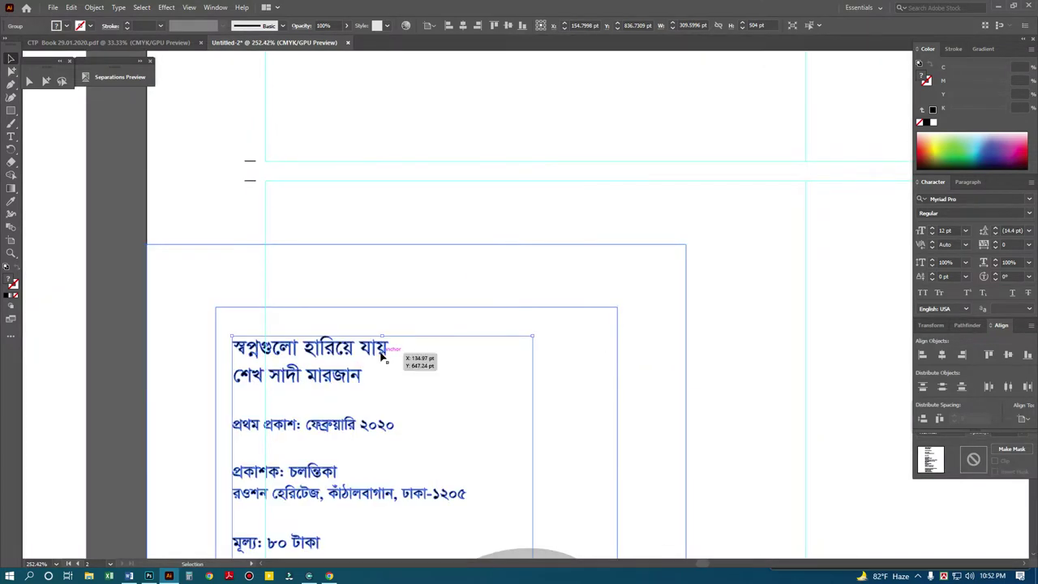
pyautogui.moveTo(381, 351); pyautogui.dragTo(498, 288)
pyautogui.scroll(-3, 609, 315)
pyautogui.scroll(-3, 613, 318)
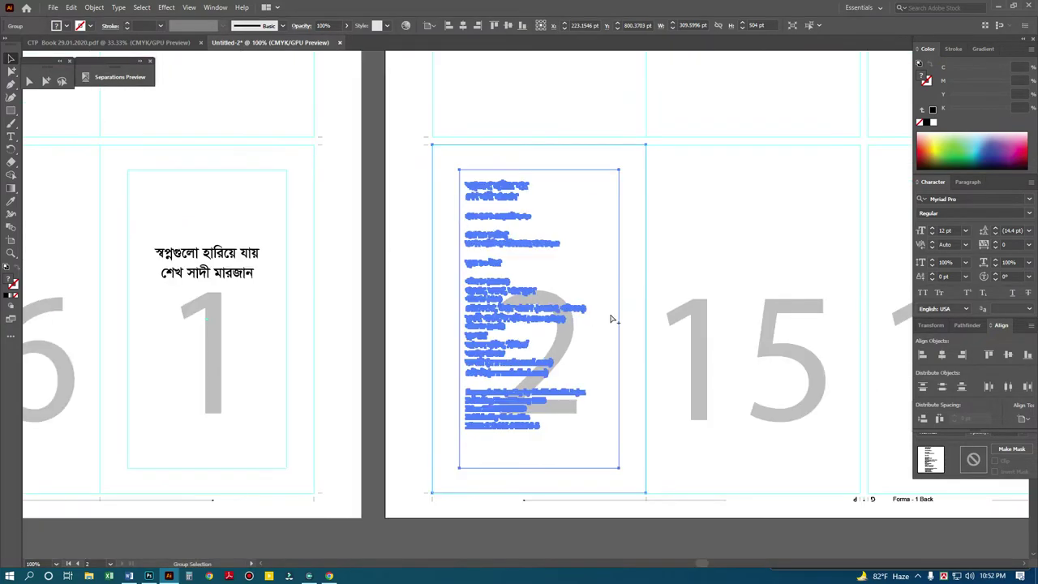
pyautogui.scroll(-3, 612, 318)
pyautogui.scroll(-1, 612, 318)
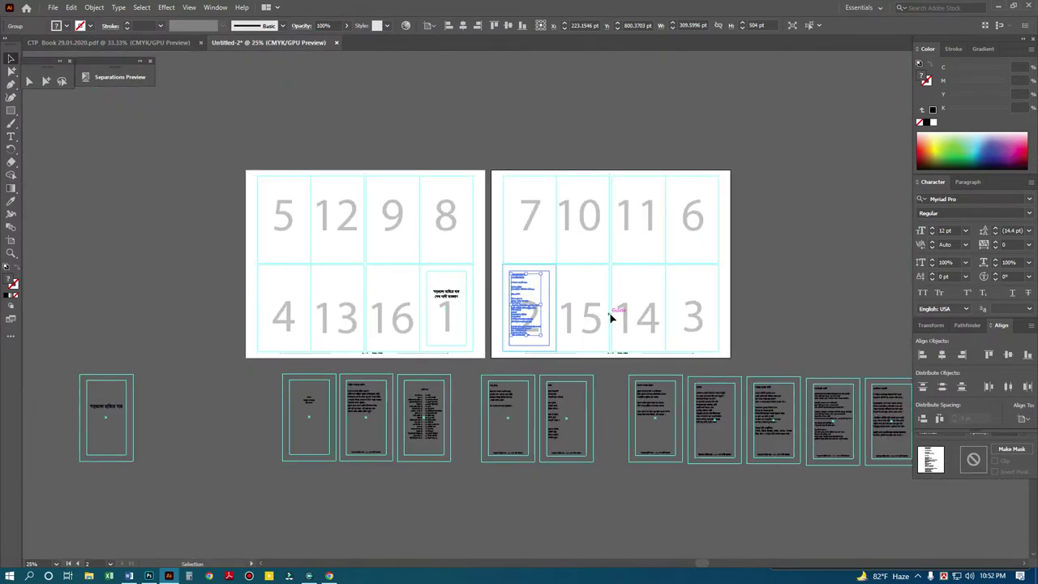
pyautogui.click(770, 301)
# Delete the leftover title-only thumbnail and recentre the view on both sheets.
pyautogui.scroll(1, 487, 357)
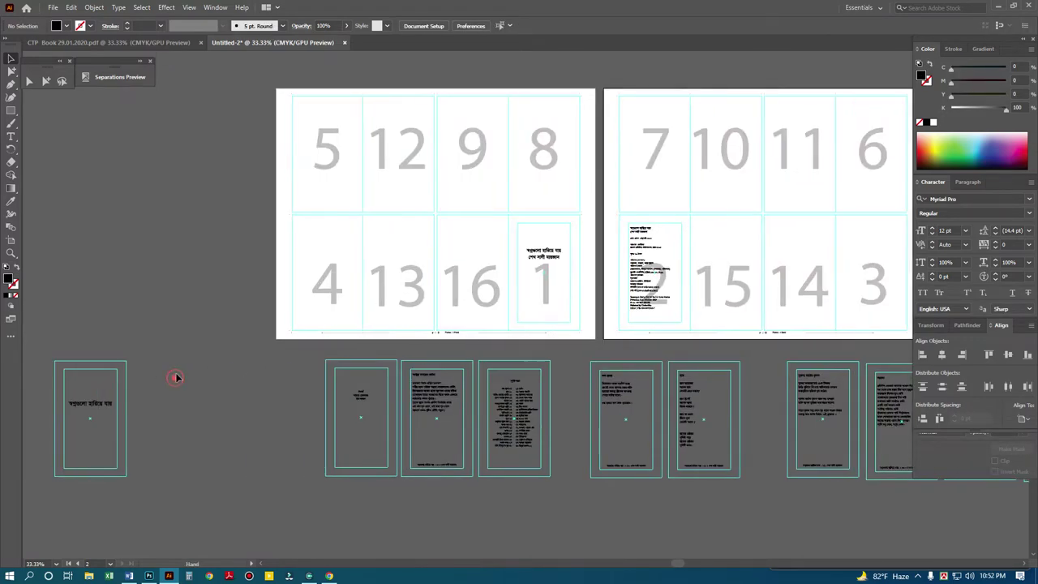
pyautogui.hscroll(-1, 174, 377)
pyautogui.click(82, 415)
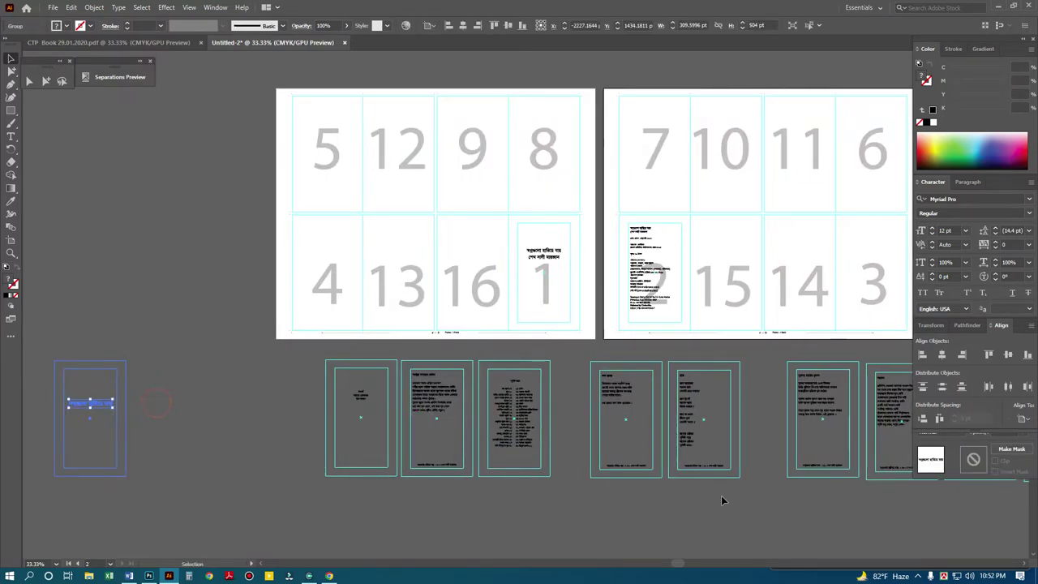
pyautogui.press('Delete')
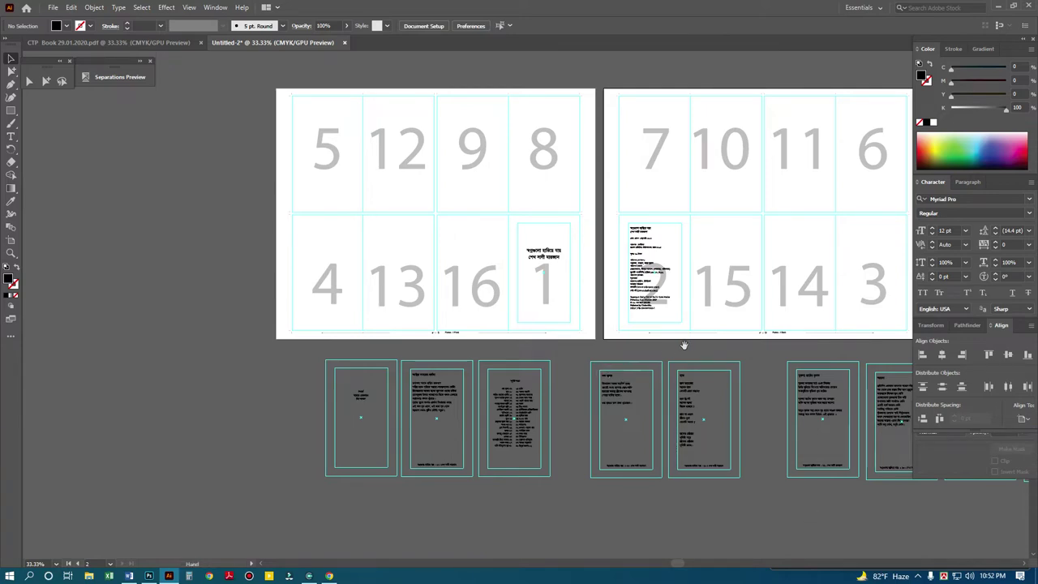
pyautogui.moveTo(687, 342); pyautogui.dragTo(581, 372)
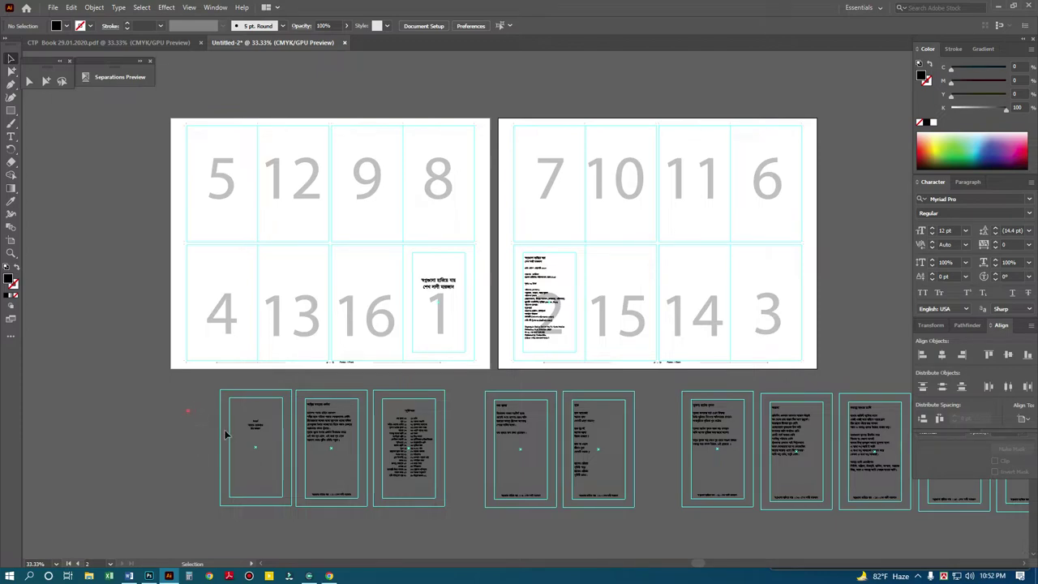
pyautogui.moveTo(186, 411); pyautogui.dragTo(257, 434)
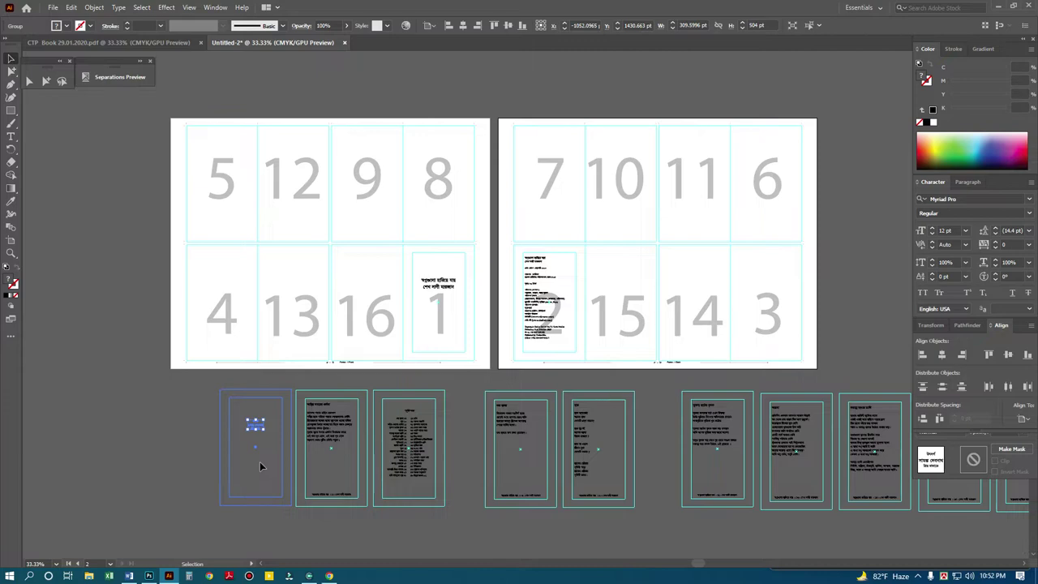
pyautogui.click(259, 466)
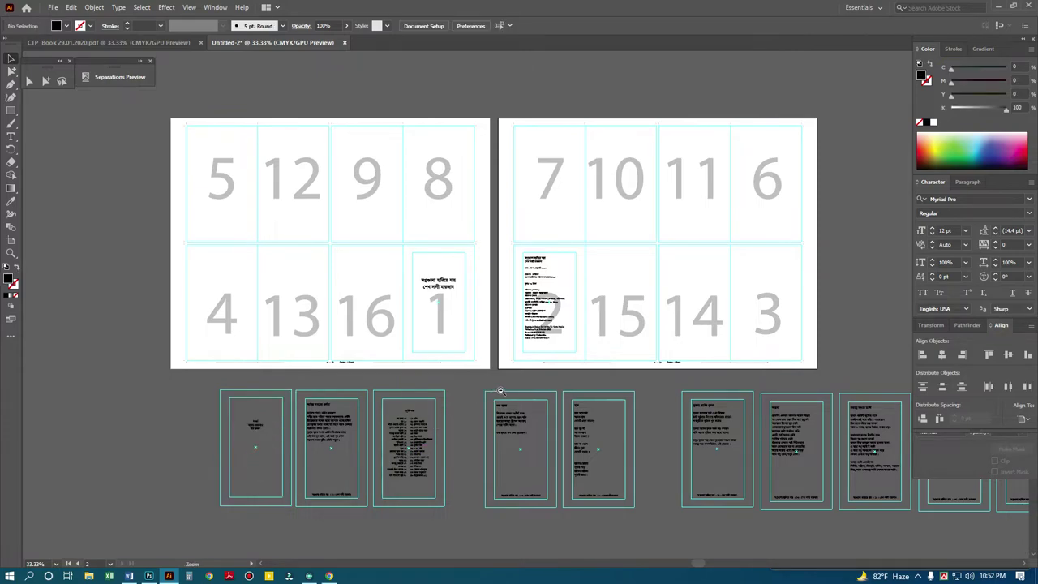
pyautogui.hotkey('ctrl', '-')
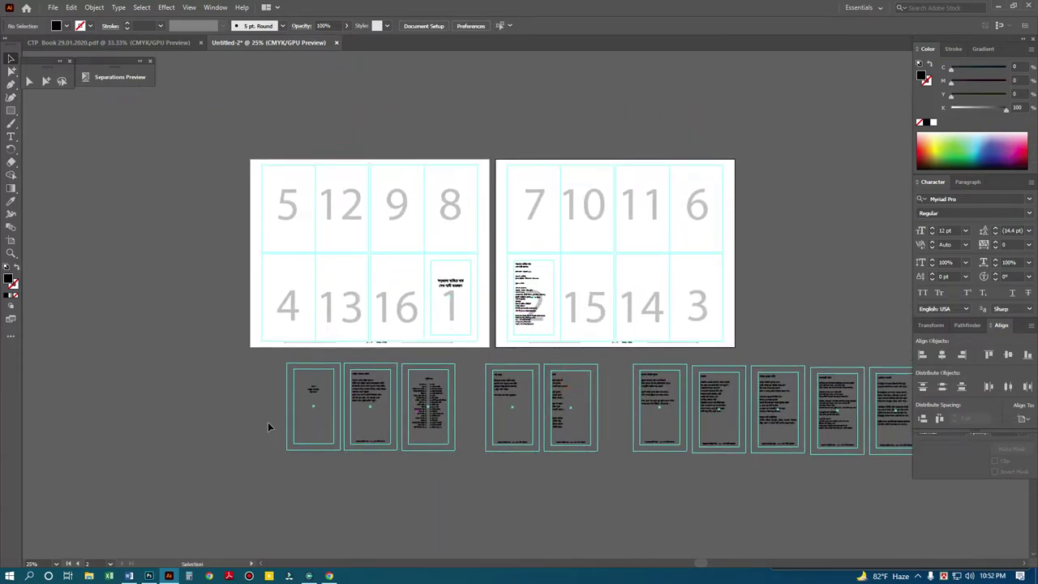
# Carry the text page from the CTP Book document over into the Untitled-2 file.
pyautogui.click(141, 42)
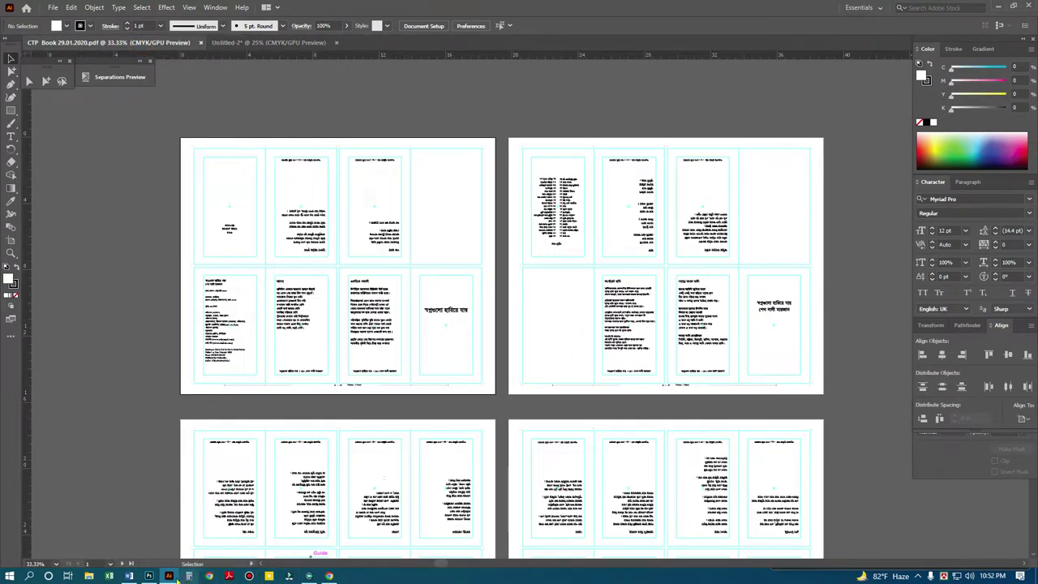
pyautogui.moveTo(212, 169)
pyautogui.mouseDown()
pyautogui.moveTo(516, 304)
pyautogui.moveTo(688, 297)
pyautogui.mouseUp()
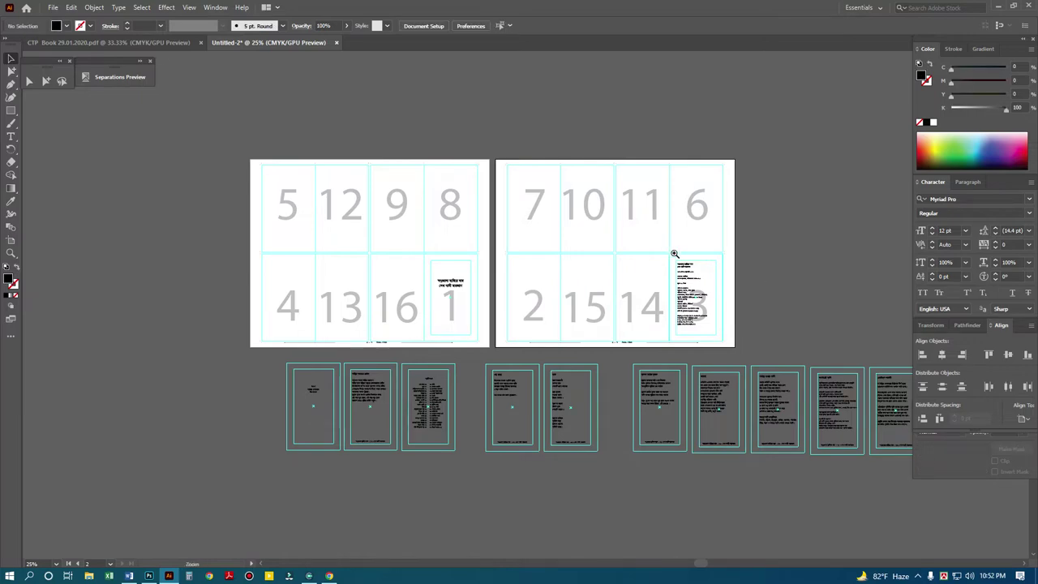
# Drop the text block into slot 3 and nudge it into alignment.
pyautogui.moveTo(663, 246); pyautogui.dragTo(688, 283)
pyautogui.moveTo(513, 445); pyautogui.dragTo(524, 445)
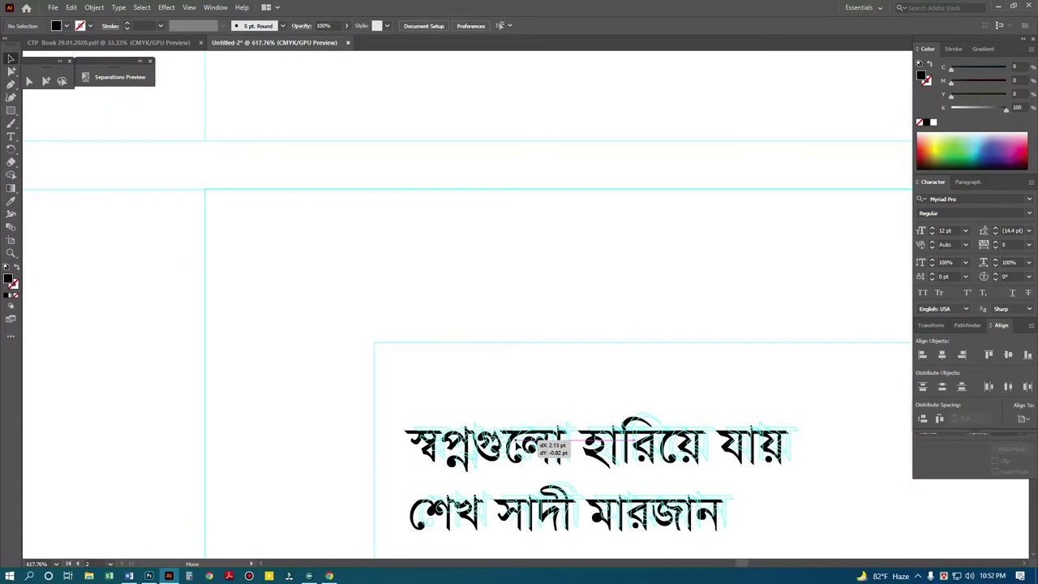
pyautogui.moveTo(526, 445); pyautogui.dragTo(514, 434)
# Zoom out, deselect, show both sheets, and switch to the CTP Book document.
pyautogui.scroll(-3, 514, 436)
pyautogui.scroll(-2, 514, 436)
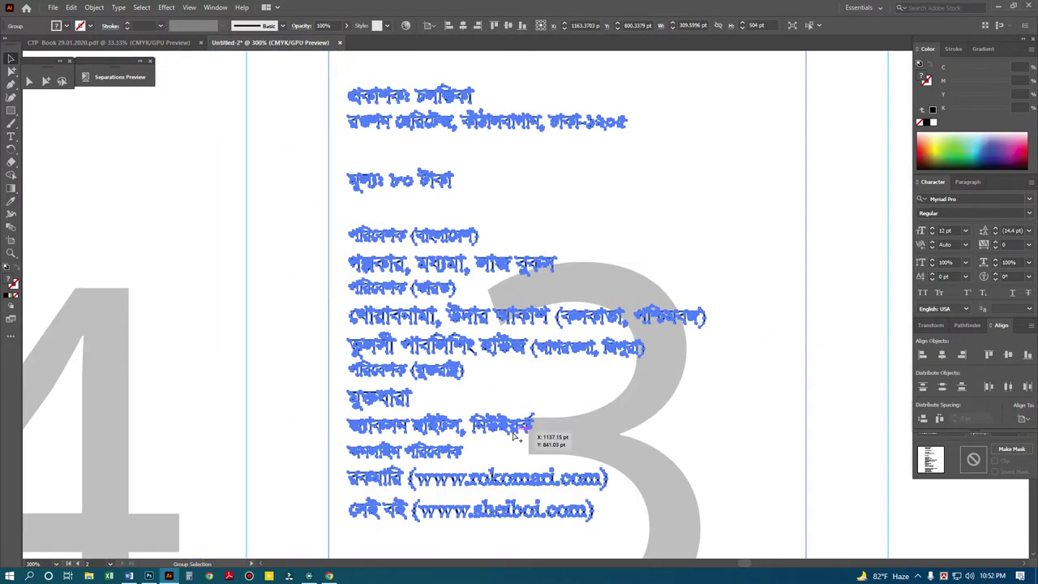
pyautogui.scroll(-2, 514, 437)
pyautogui.scroll(-2, 513, 436)
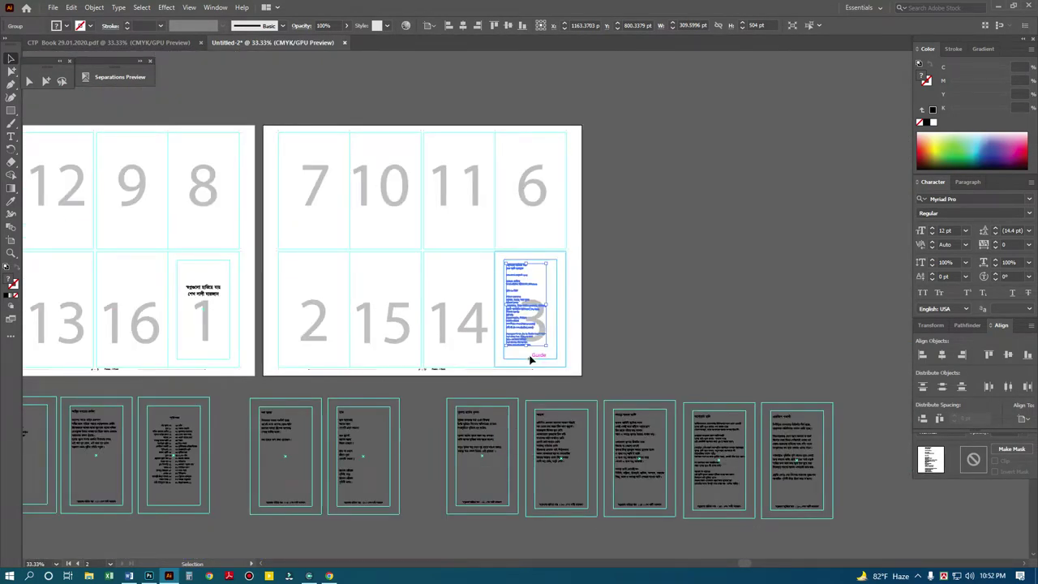
pyautogui.click(703, 278)
pyautogui.moveTo(396, 339); pyautogui.dragTo(538, 335)
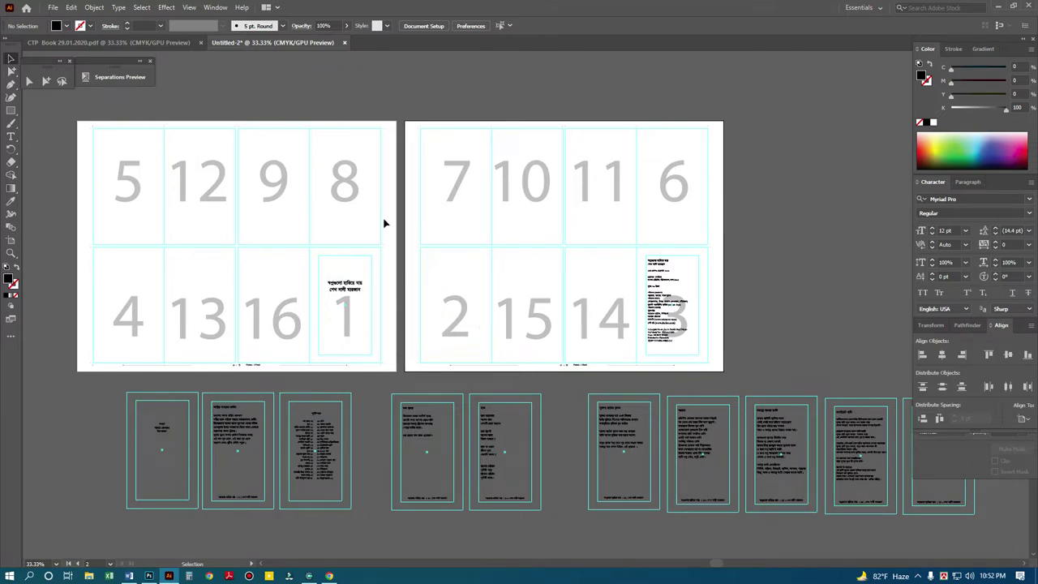
pyautogui.click(169, 45)
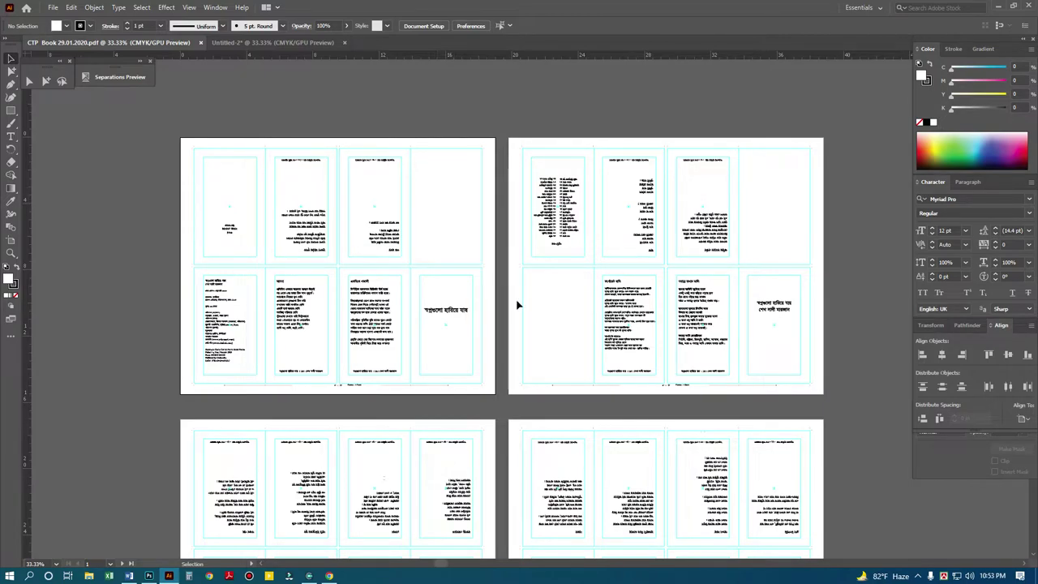
# Activate the left and right CTP Book sheets, then go back to Untitled-2.
pyautogui.click(447, 222)
pyautogui.click(790, 211)
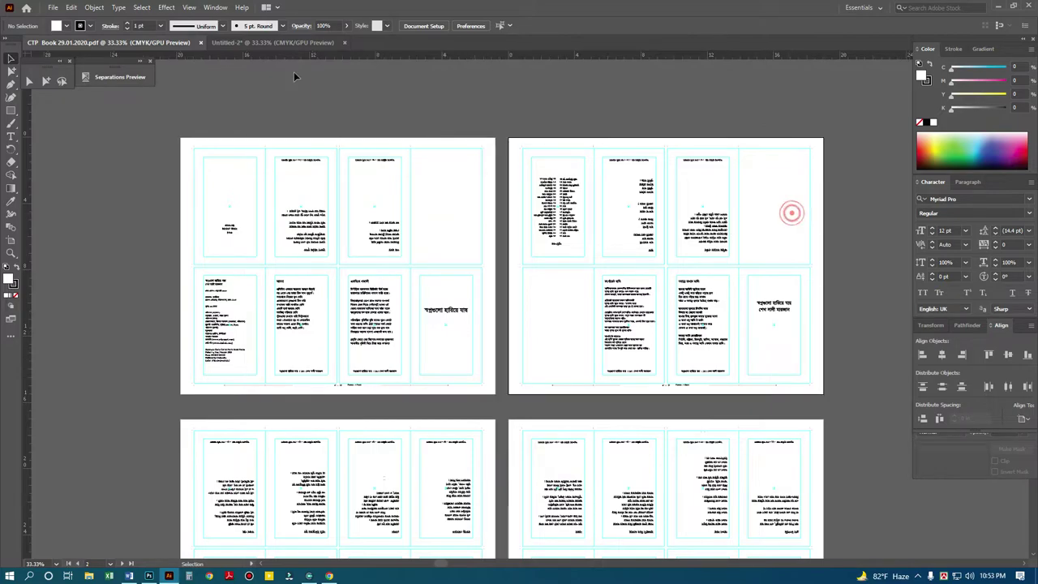
pyautogui.click(272, 44)
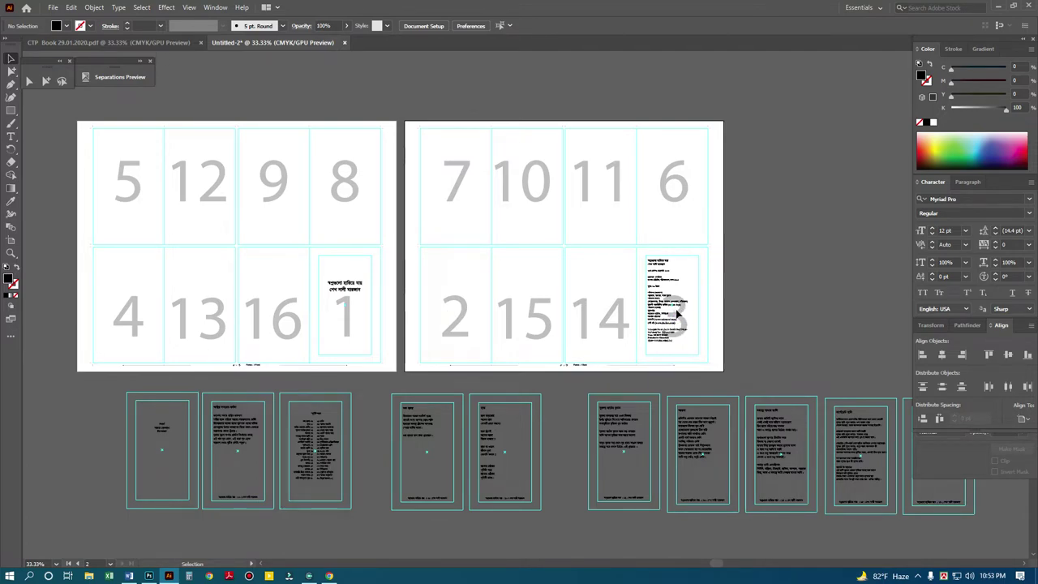
# Move the first thumbnail's dedication page onto slot 4 and zoom in on its margins.
pyautogui.click(169, 436)
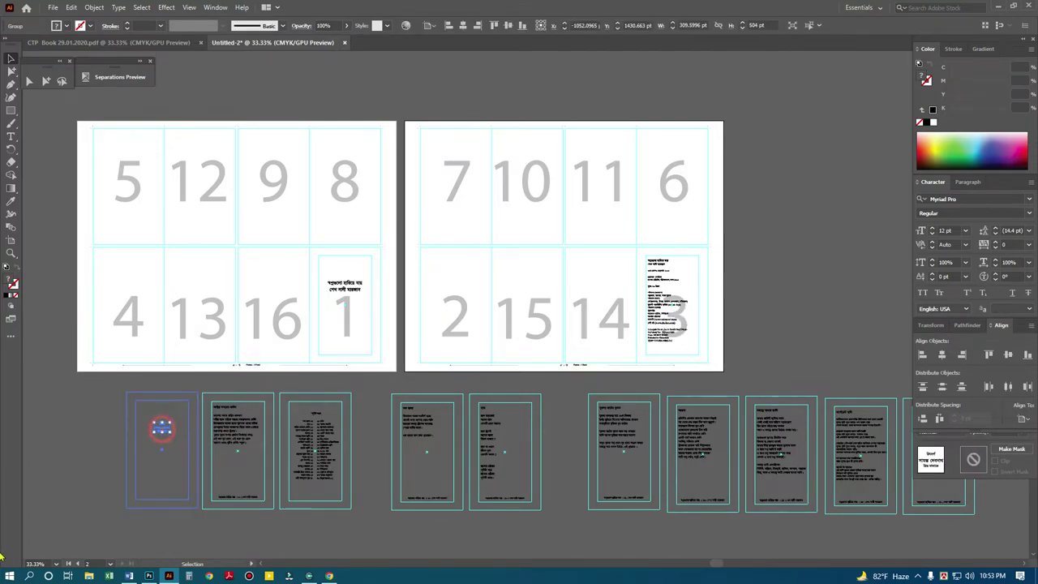
pyautogui.click(78, 392)
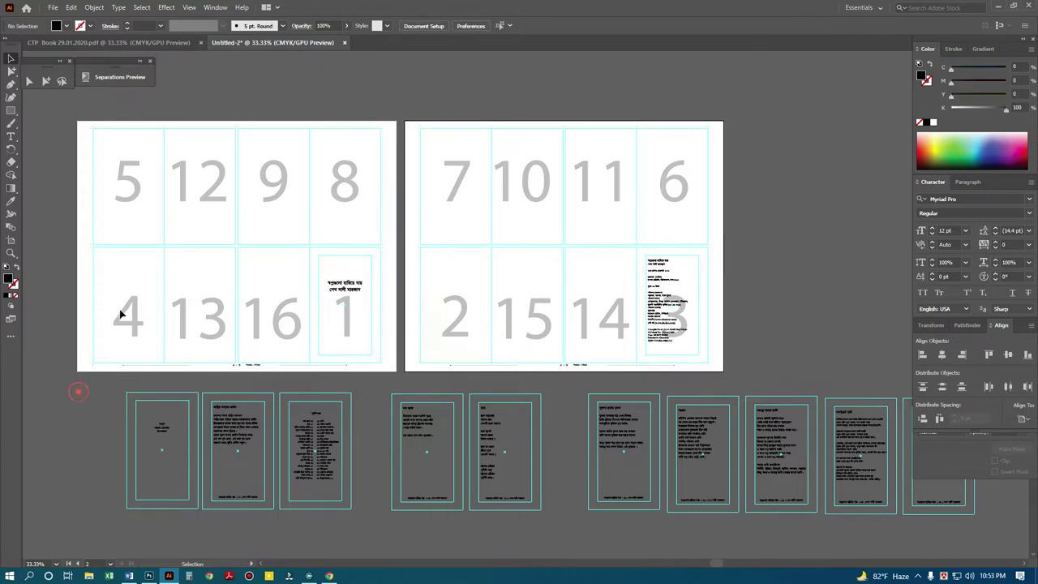
pyautogui.moveTo(166, 423); pyautogui.dragTo(128, 286)
pyautogui.moveTo(86, 239); pyautogui.dragTo(133, 266)
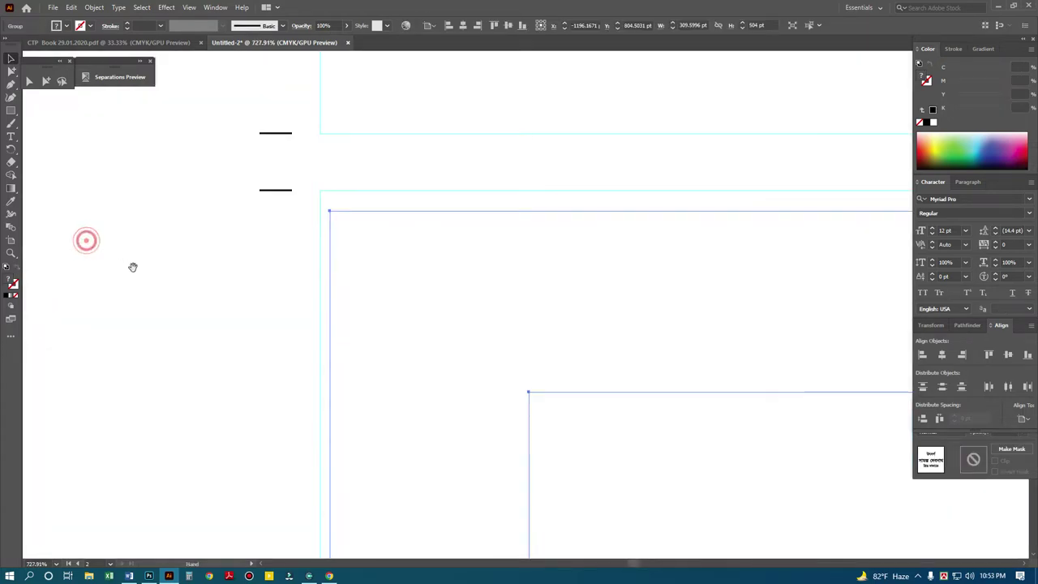
pyautogui.click(666, 393)
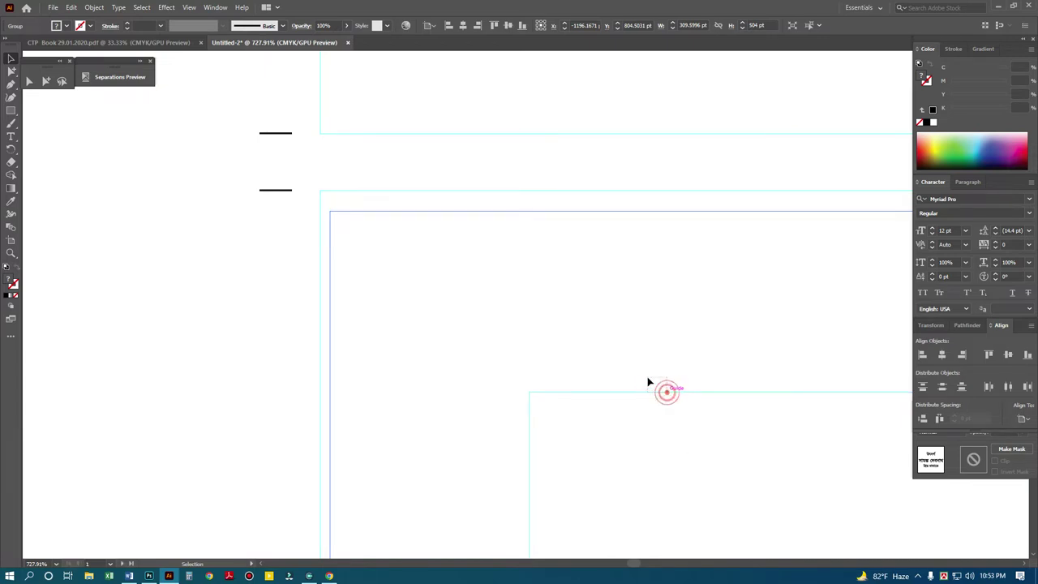
pyautogui.keyDown('alt'); pyautogui.click(642, 381); pyautogui.keyUp('alt')
pyautogui.keyDown('alt'); pyautogui.click(642, 381); pyautogui.keyUp('alt')
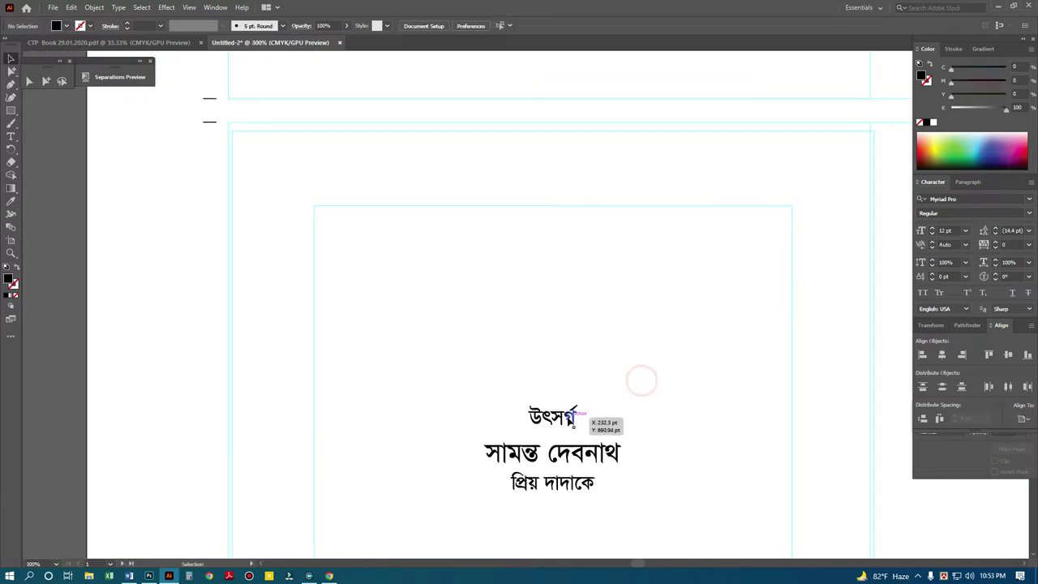
# Nudge the dedication text left and right inside page 4, then fit both sheets in view.
pyautogui.moveTo(568, 418); pyautogui.dragTo(565, 405)
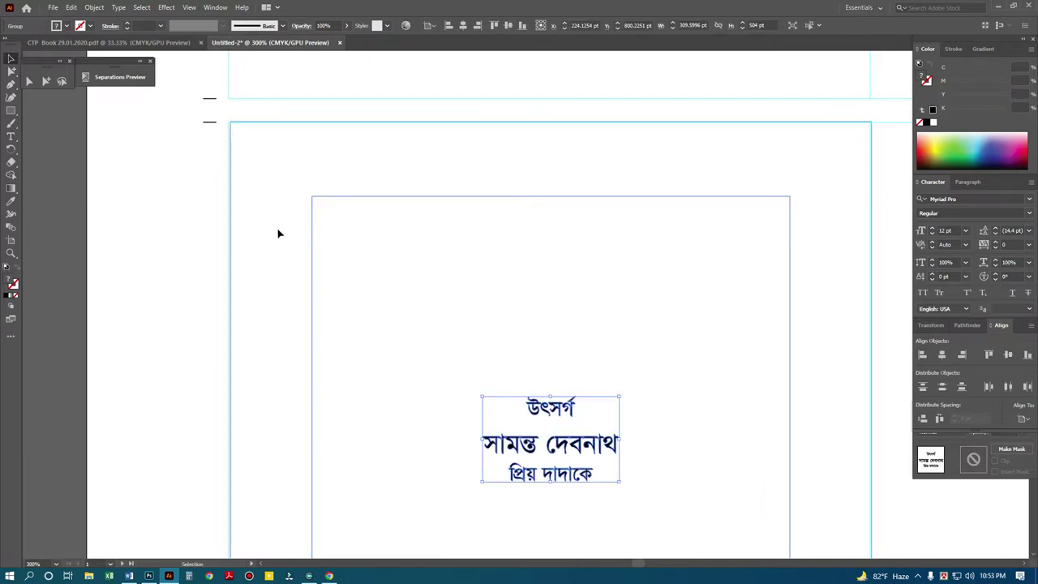
pyautogui.scroll(5, 665, 435)
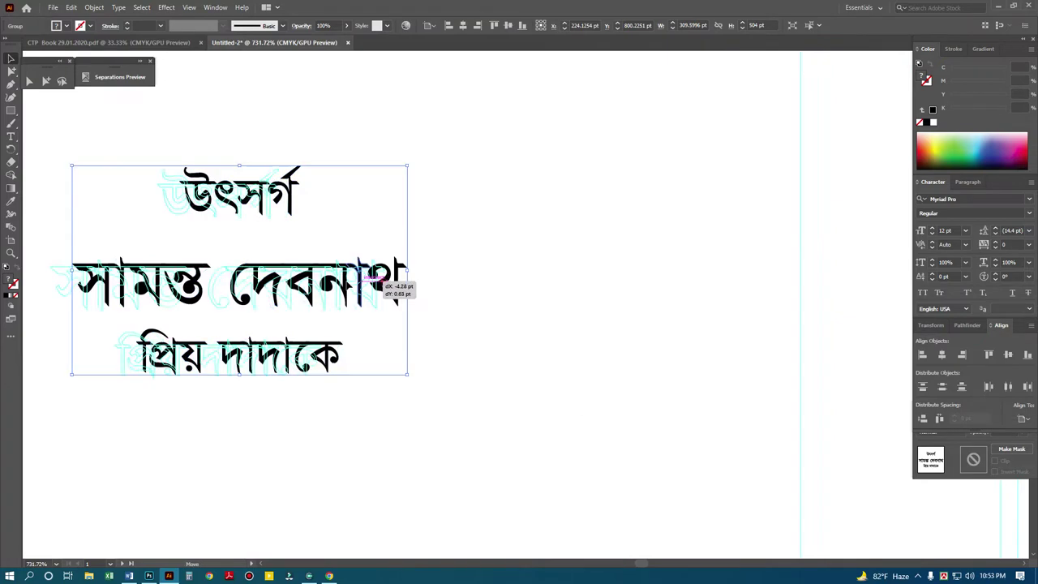
pyautogui.moveTo(398, 289); pyautogui.dragTo(362, 289)
pyautogui.scroll(-2, 407, 299)
pyautogui.scroll(-1, 535, 308)
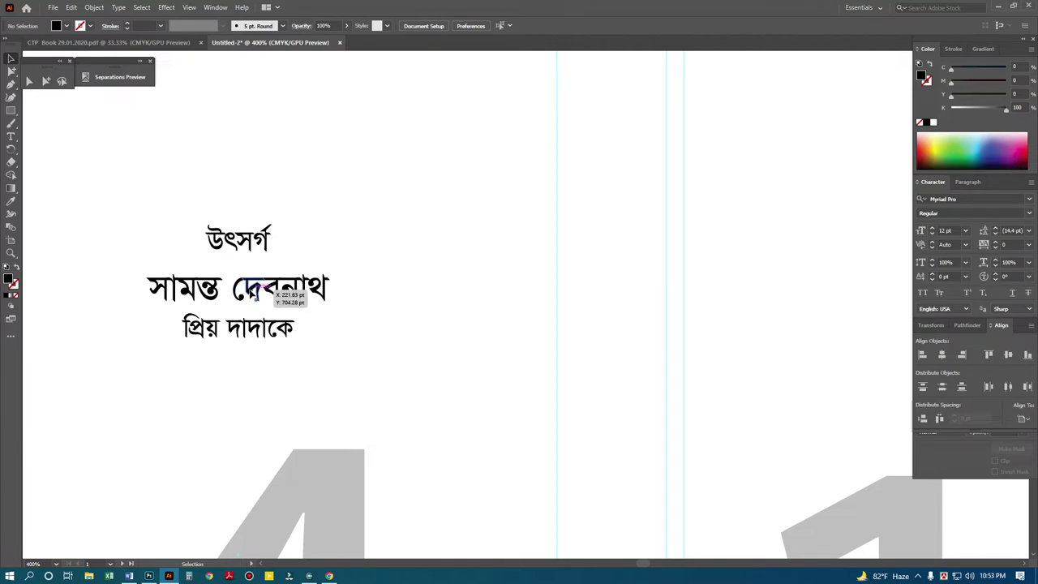
pyautogui.click(290, 295)
pyautogui.moveTo(261, 296); pyautogui.dragTo(281, 290)
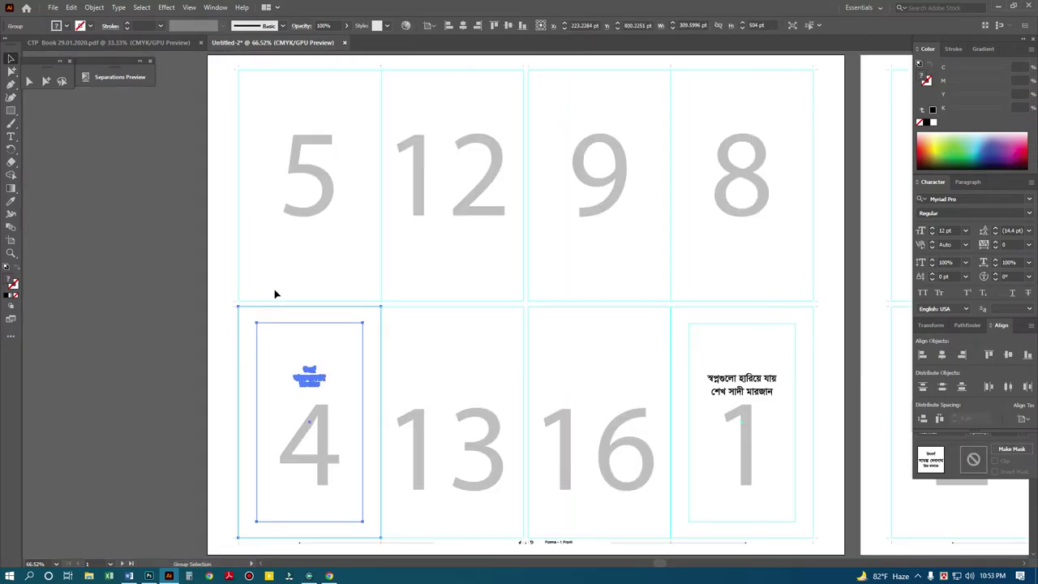
pyautogui.hotkey('ctrl', '0')
pyautogui.keyDown('alt'); pyautogui.click(545, 336); pyautogui.keyUp('alt')
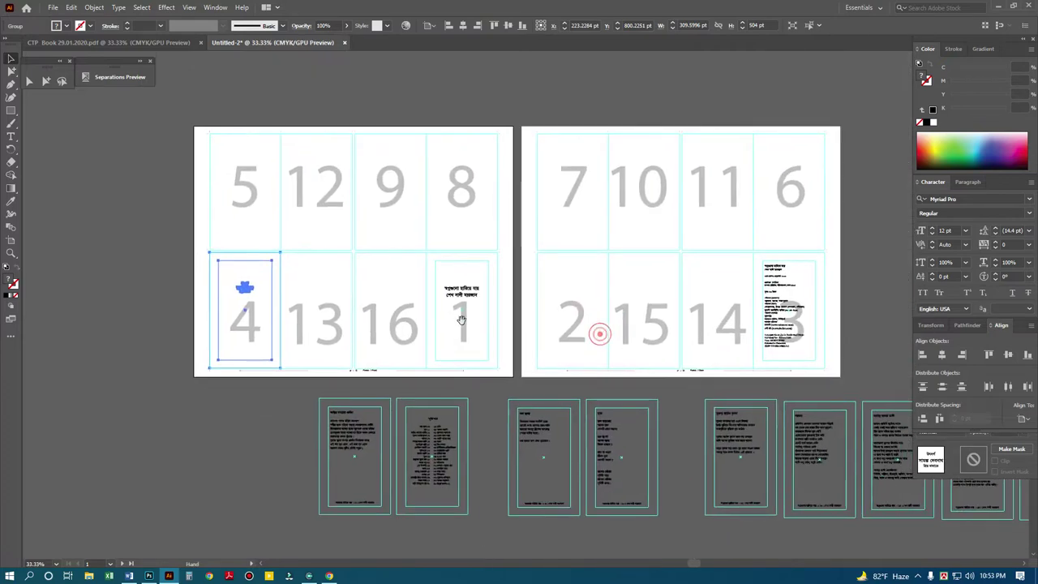
pyautogui.click(259, 408)
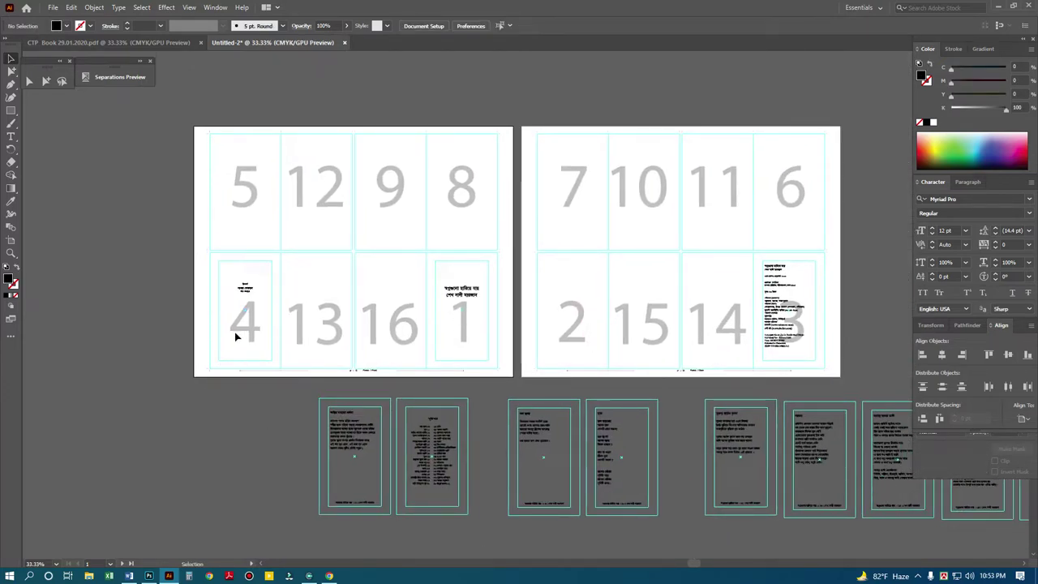
# Drag the first loose poem page into slot 5 and align it inside the frame.
pyautogui.click(341, 439)
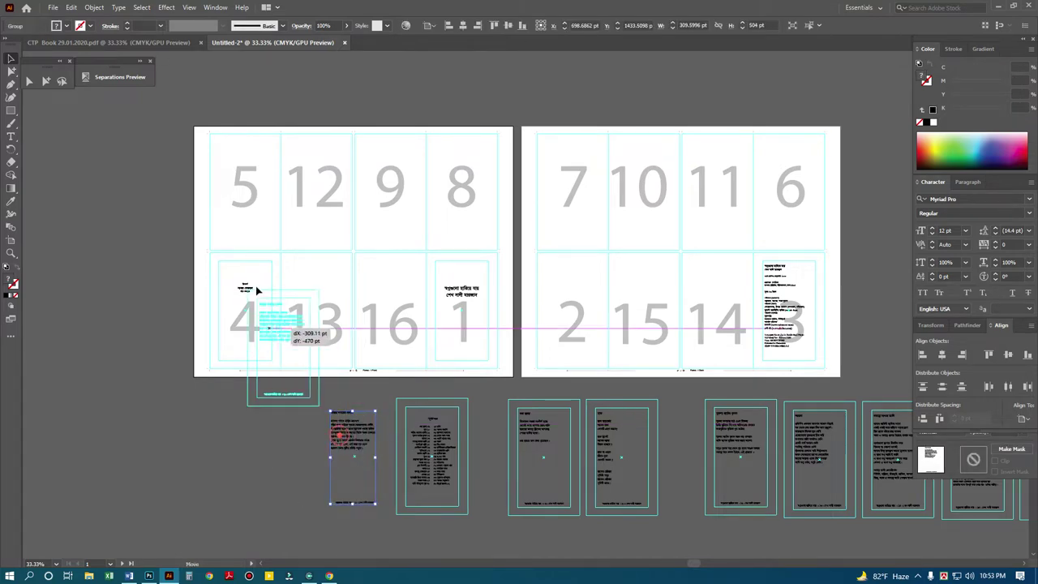
pyautogui.moveTo(341, 439); pyautogui.dragTo(219, 163)
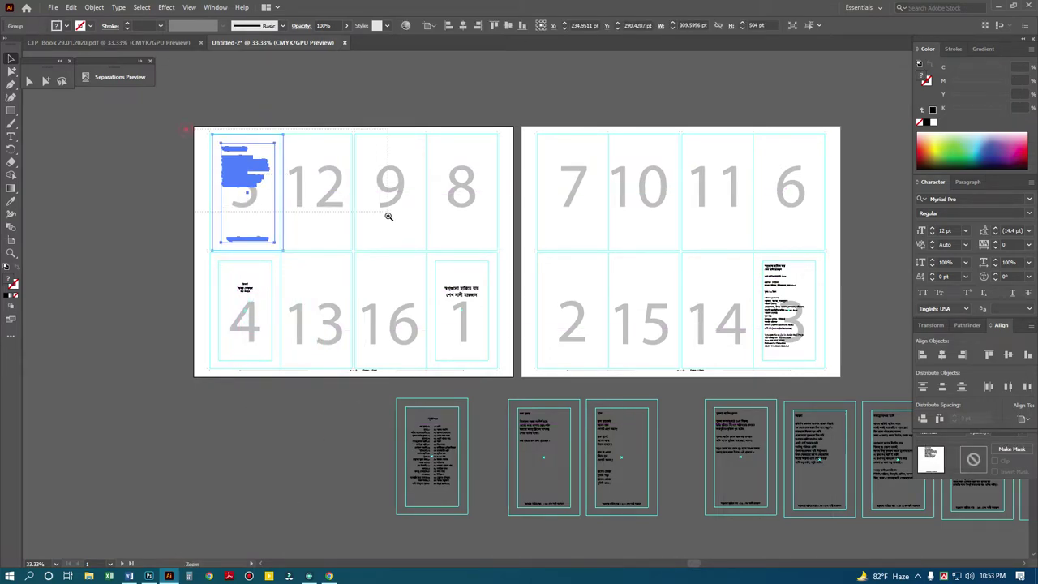
pyautogui.scroll(5, 243, 195)
pyautogui.moveTo(322, 233); pyautogui.dragTo(307, 226)
pyautogui.scroll(-5, 308, 227)
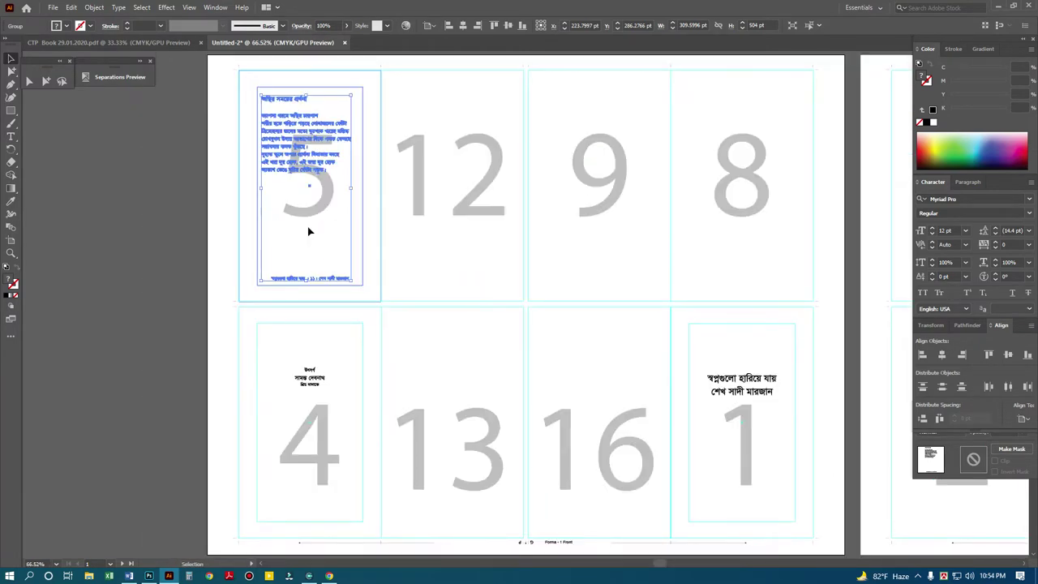
pyautogui.scroll(-2, 540, 250)
pyautogui.click(464, 142)
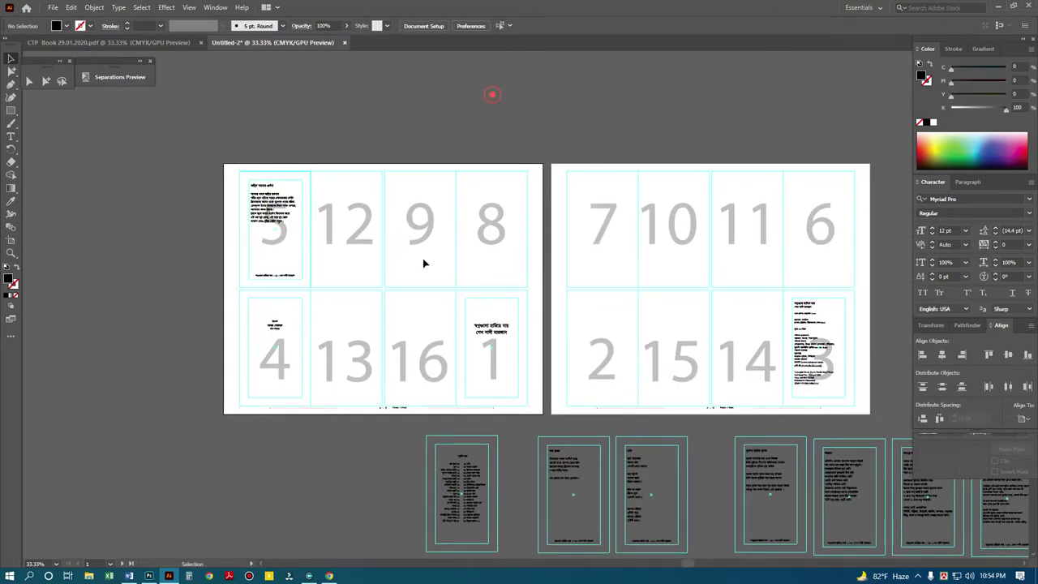
pyautogui.click(457, 493)
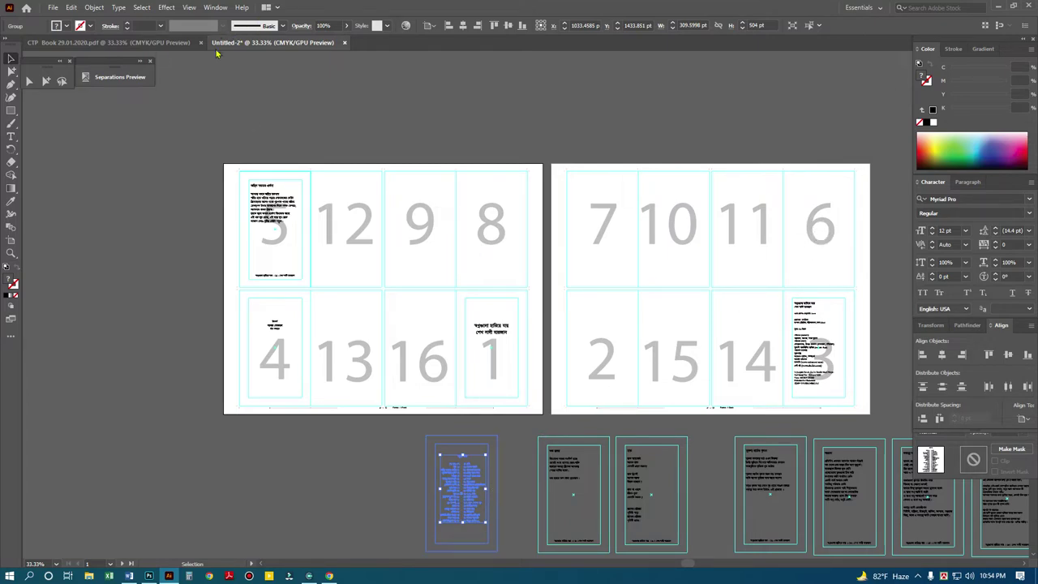
pyautogui.click(182, 44)
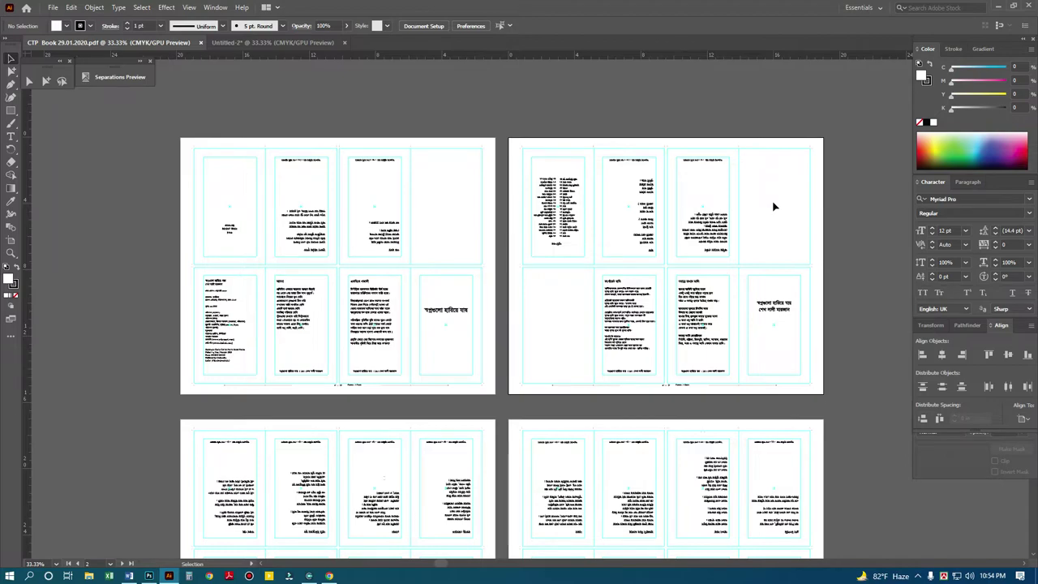
pyautogui.click(269, 43)
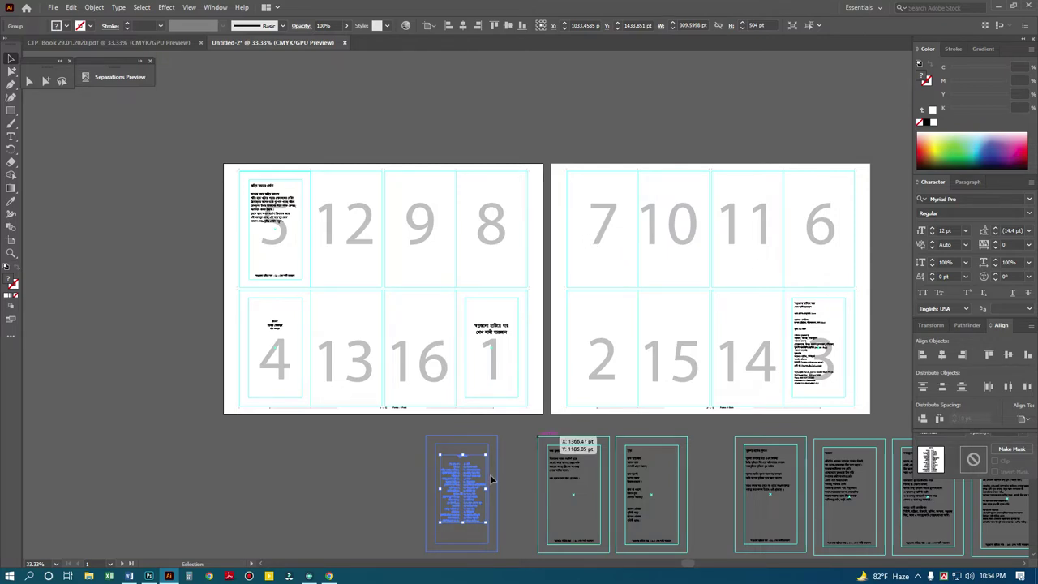
# Drag the contents page into slot 7 and fine-tune its position in the frame.
pyautogui.moveTo(471, 480); pyautogui.dragTo(614, 219)
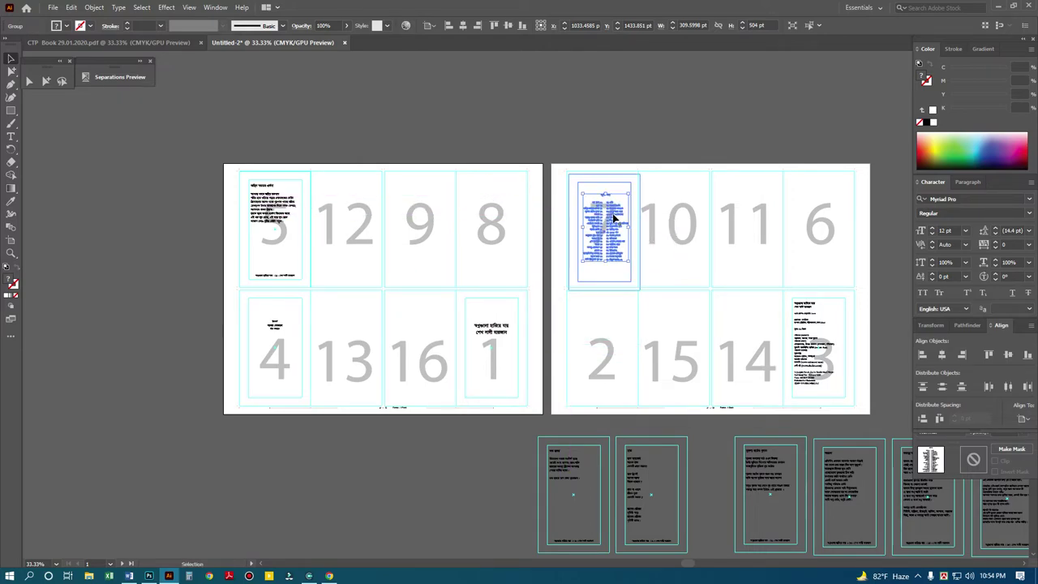
pyautogui.moveTo(535, 151); pyautogui.dragTo(684, 294)
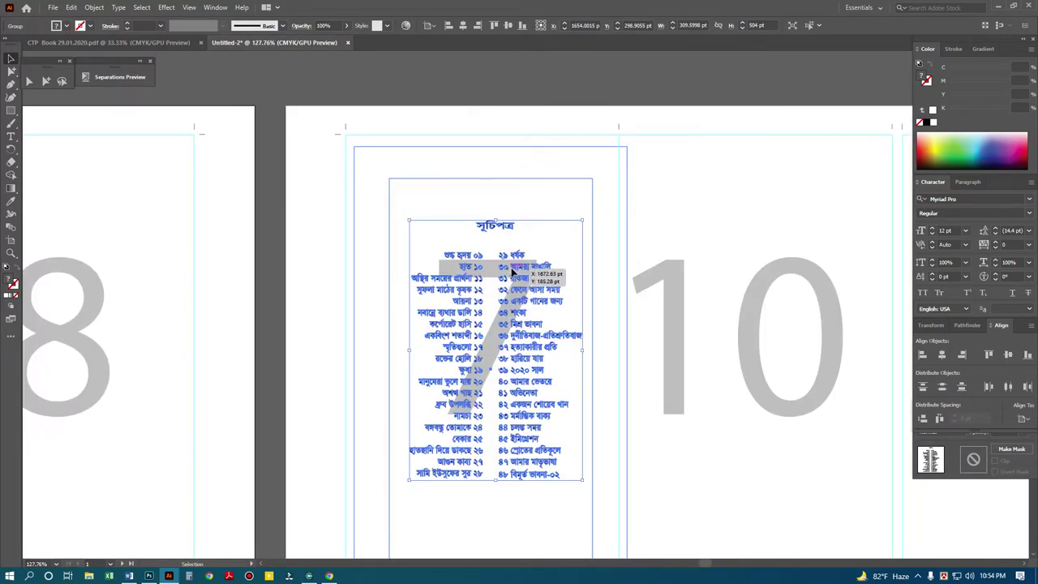
pyautogui.moveTo(513, 270); pyautogui.dragTo(508, 249)
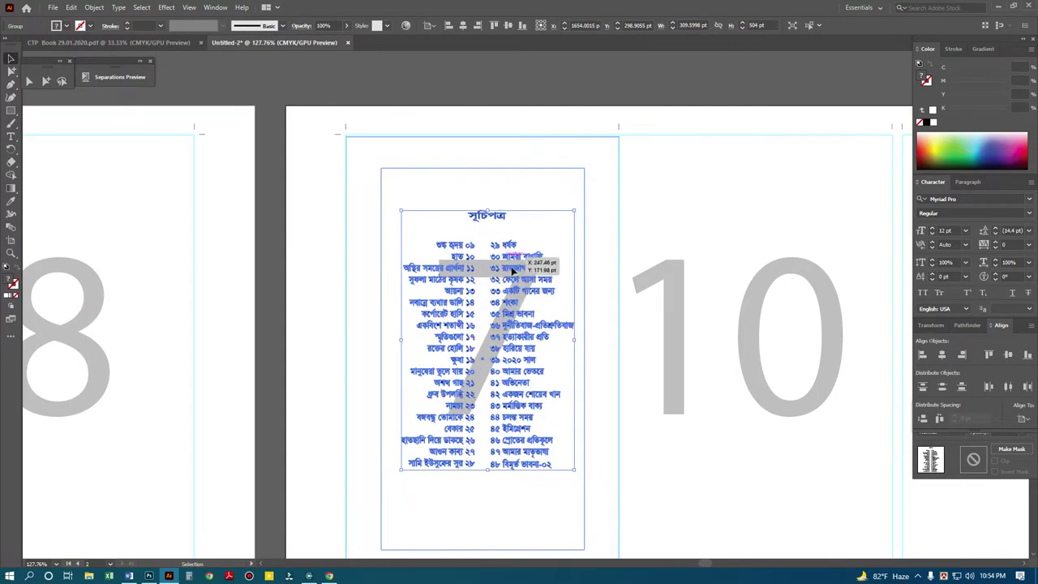
pyautogui.scroll(3, 522, 122)
pyautogui.moveTo(548, 381); pyautogui.dragTo(550, 375)
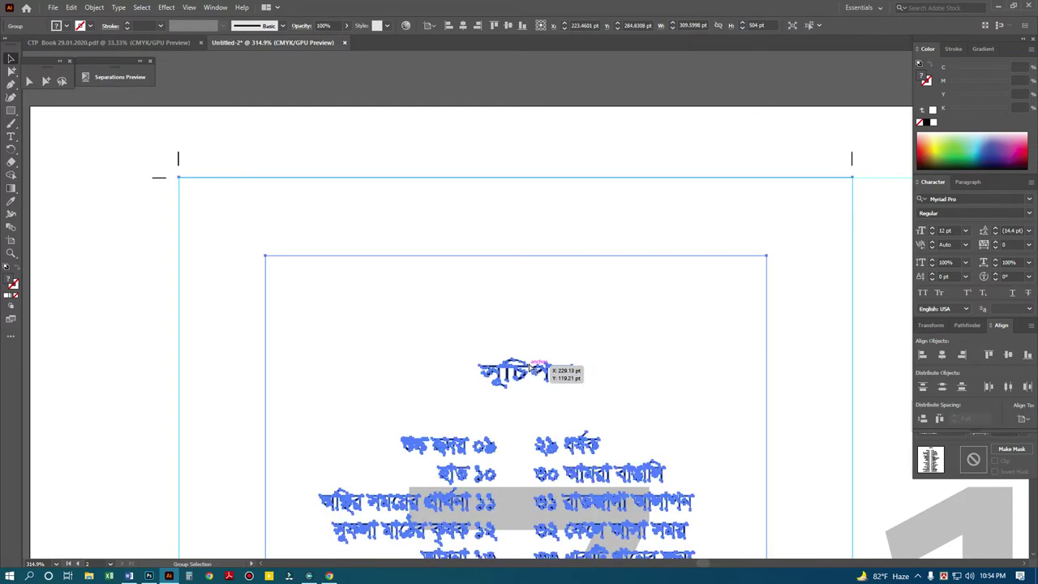
pyautogui.scroll(-5, 550, 375)
pyautogui.scroll(-3, 517, 271)
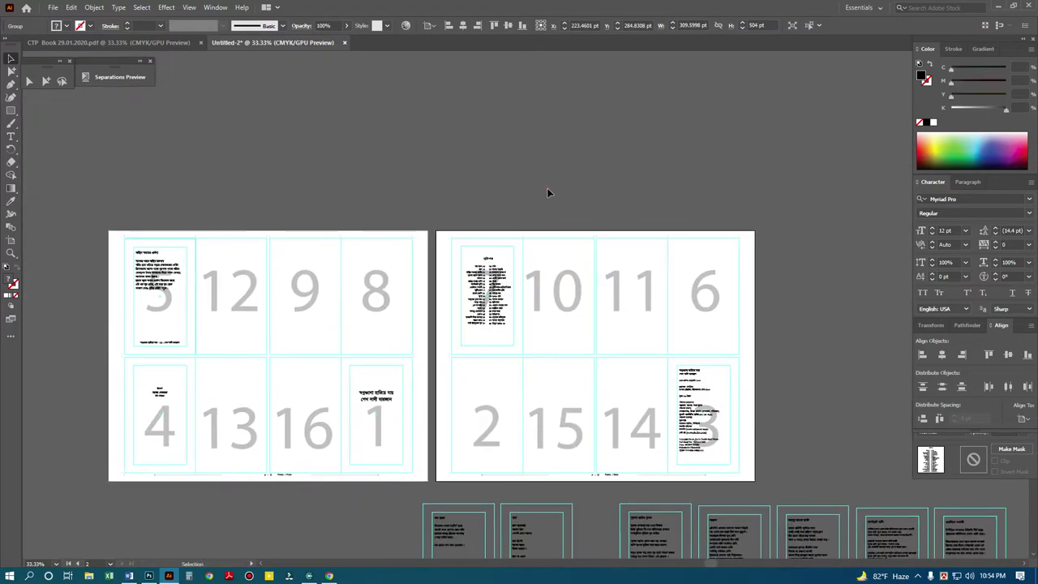
# Clear the selection, activate the first sheet, and switch to the CTP Book document.
pyautogui.click(546, 335)
pyautogui.scroll(-2, 559, 315)
pyautogui.click(396, 212)
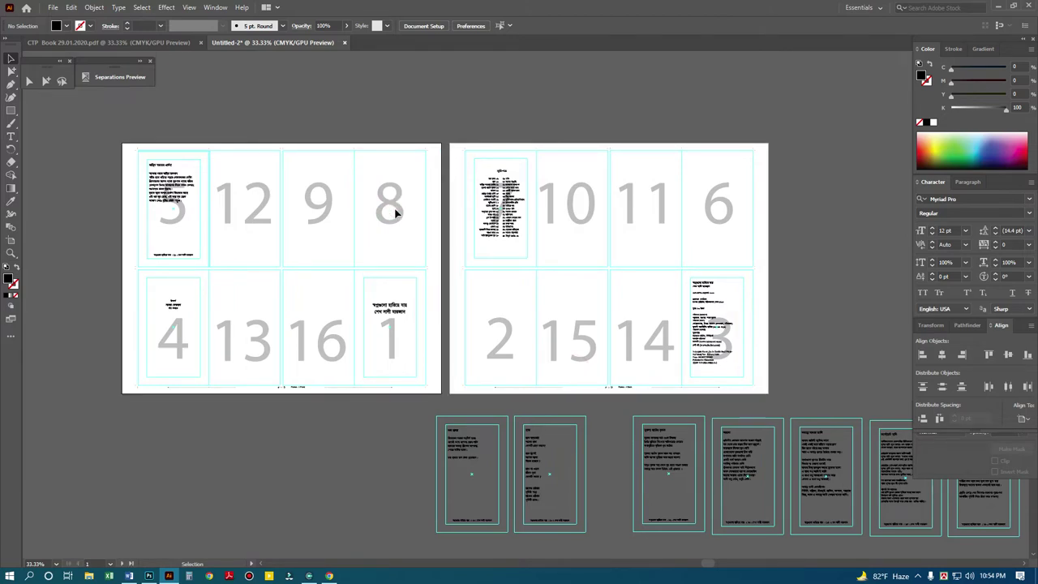
pyautogui.click(159, 43)
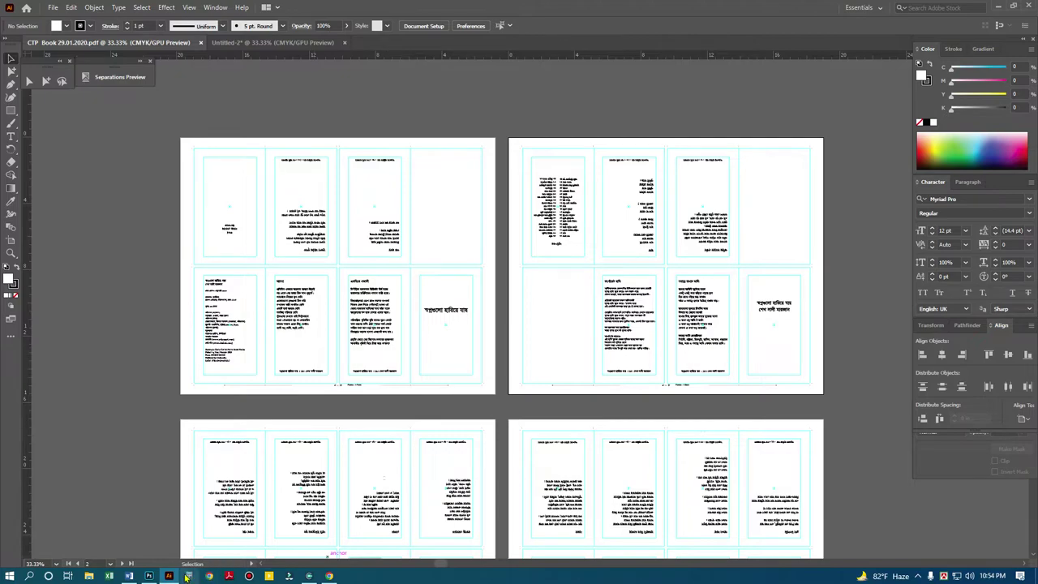
# Return to Untitled-2 and frame both sheets together with the remaining loose pages.
pyautogui.click(275, 49)
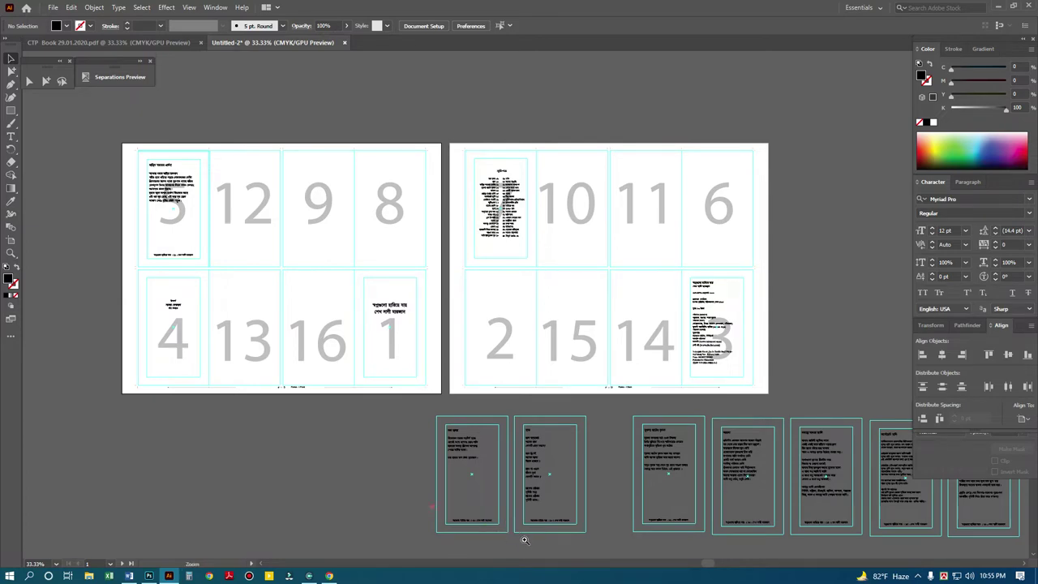
pyautogui.moveTo(525, 540); pyautogui.dragTo(429, 503)
pyautogui.hotkey('ctrl', '0')
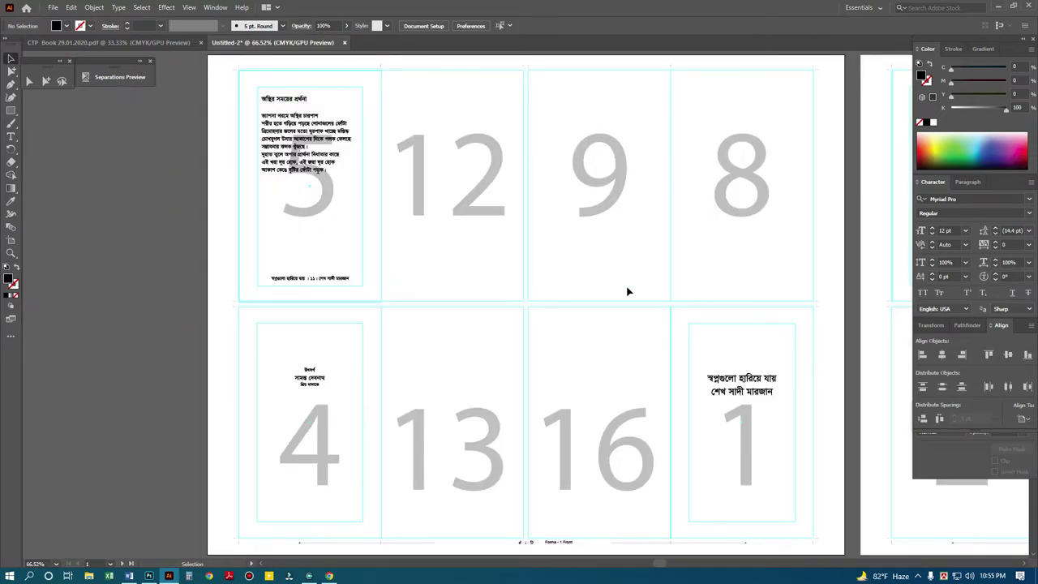
pyautogui.keyDown('alt'); pyautogui.click(525, 233); pyautogui.keyUp('alt')
pyautogui.moveTo(814, 405); pyautogui.dragTo(611, 336)
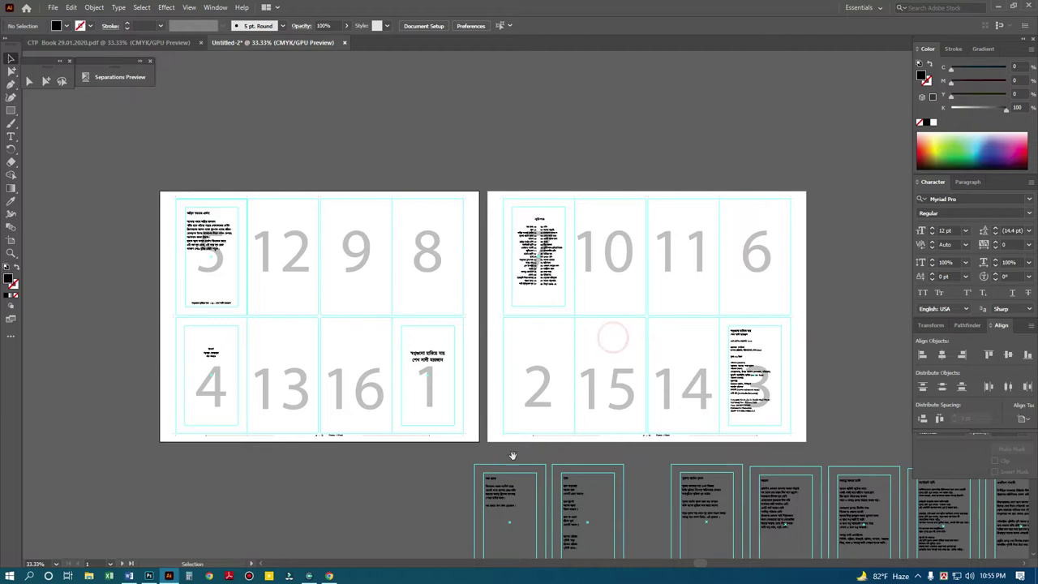
# Drop the next loose page into slot 9 and align it inside the slot.
pyautogui.moveTo(554, 445); pyautogui.dragTo(478, 380)
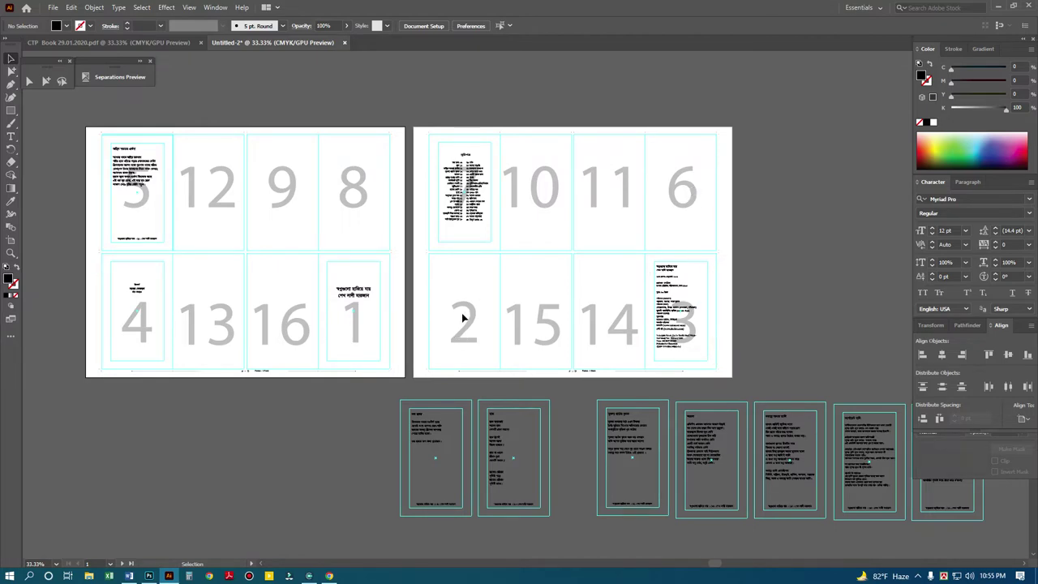
pyautogui.click(423, 436)
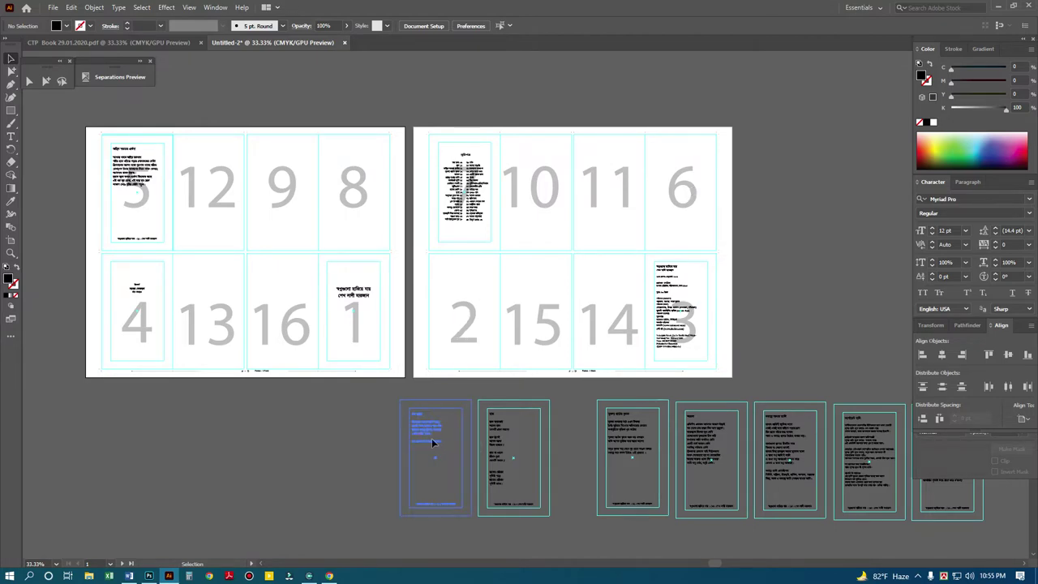
pyautogui.moveTo(424, 434); pyautogui.dragTo(270, 163)
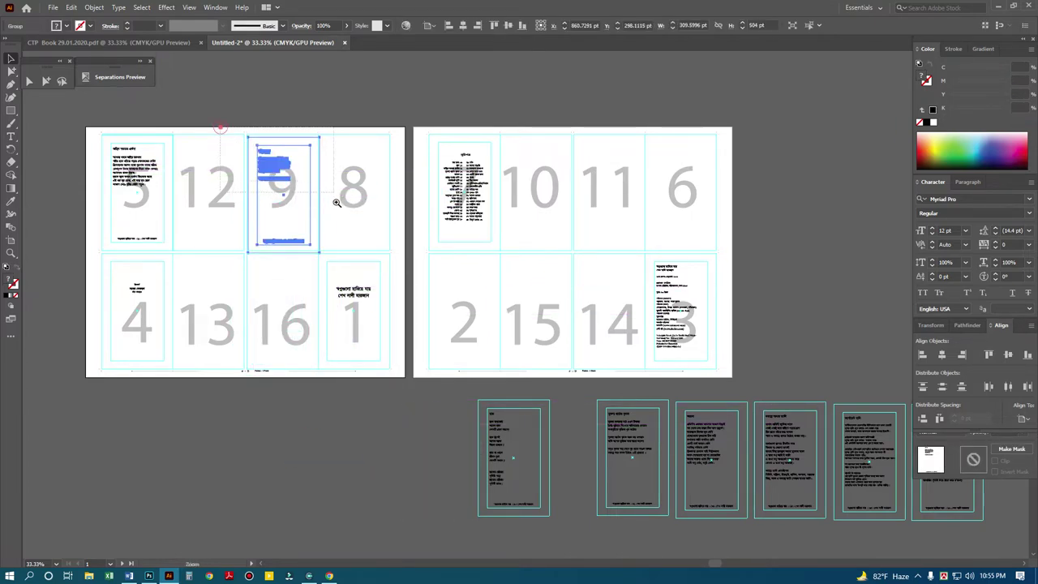
pyautogui.scroll(5, 236, 134)
pyautogui.moveTo(414, 241); pyautogui.dragTo(404, 221)
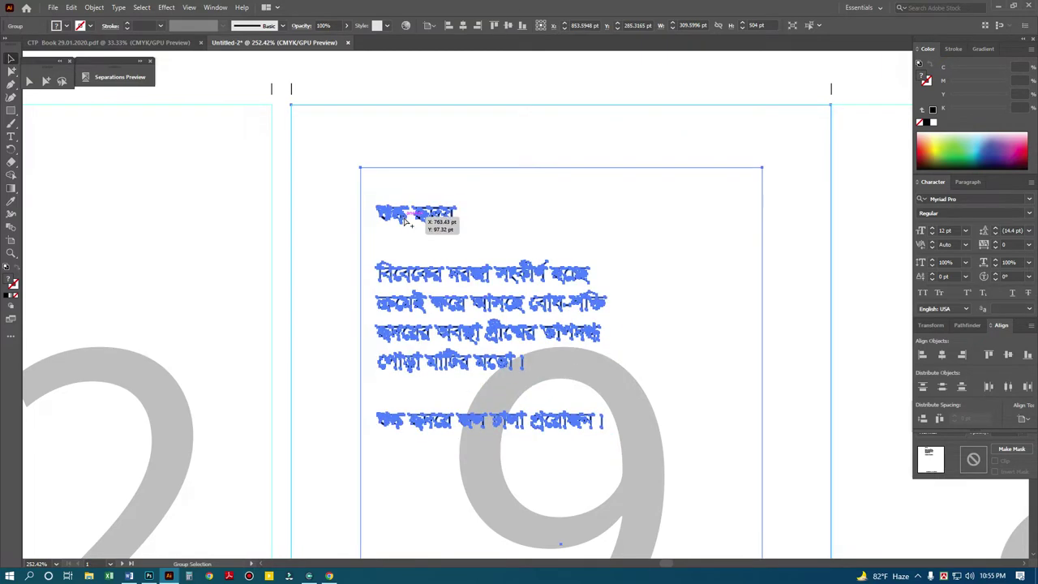
pyautogui.scroll(-5, 405, 220)
# Check a loose page's footer, then fit the artboard and zoom out to both sheets.
pyautogui.keyDown('alt'); pyautogui.click(679, 302); pyautogui.keyUp('alt')
pyautogui.keyDown('alt'); pyautogui.click(457, 352); pyautogui.keyUp('alt')
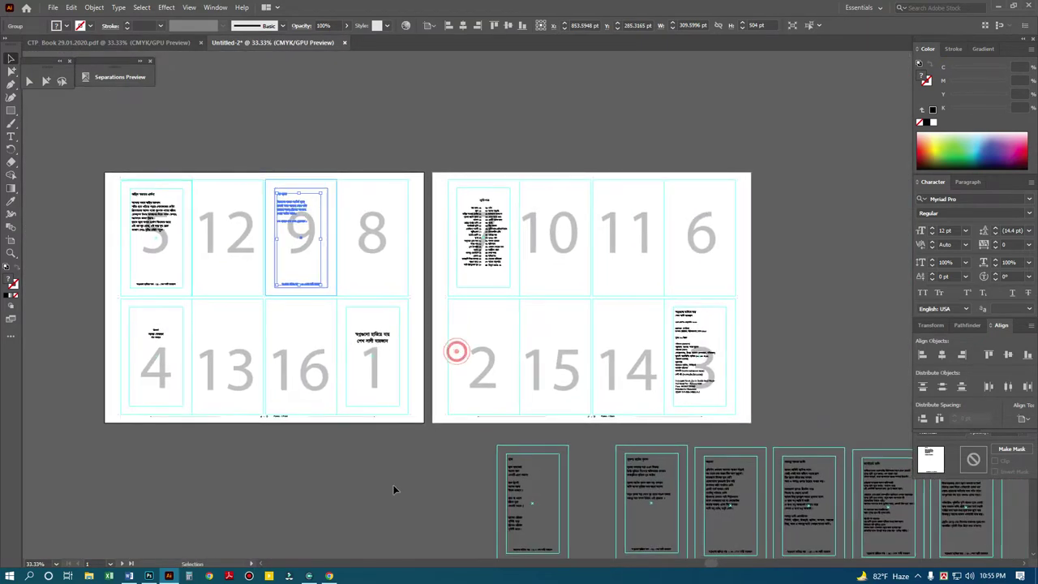
pyautogui.click(394, 489)
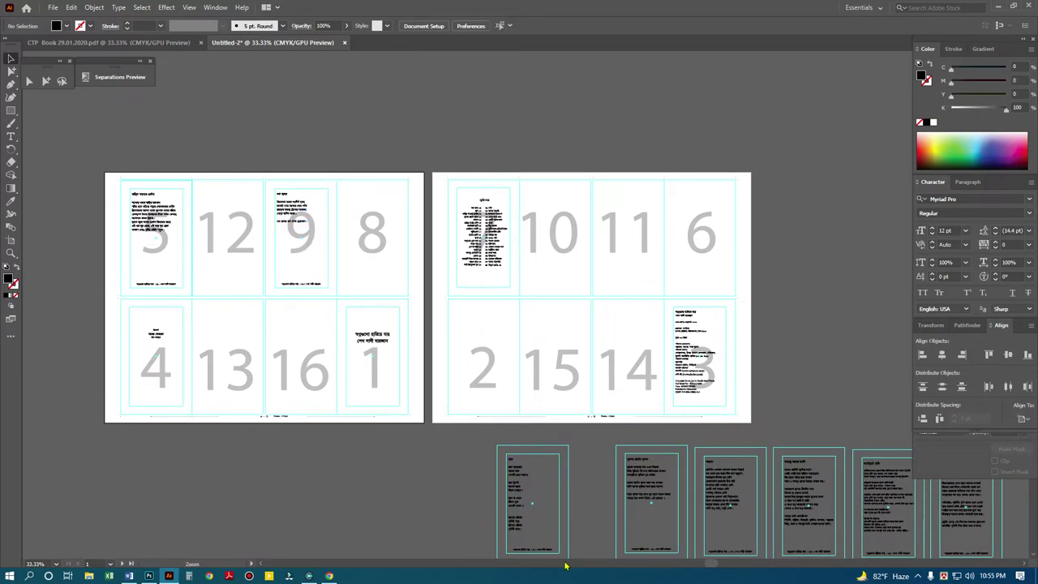
pyautogui.moveTo(481, 527); pyautogui.dragTo(560, 568)
pyautogui.hotkey('ctrl', '0')
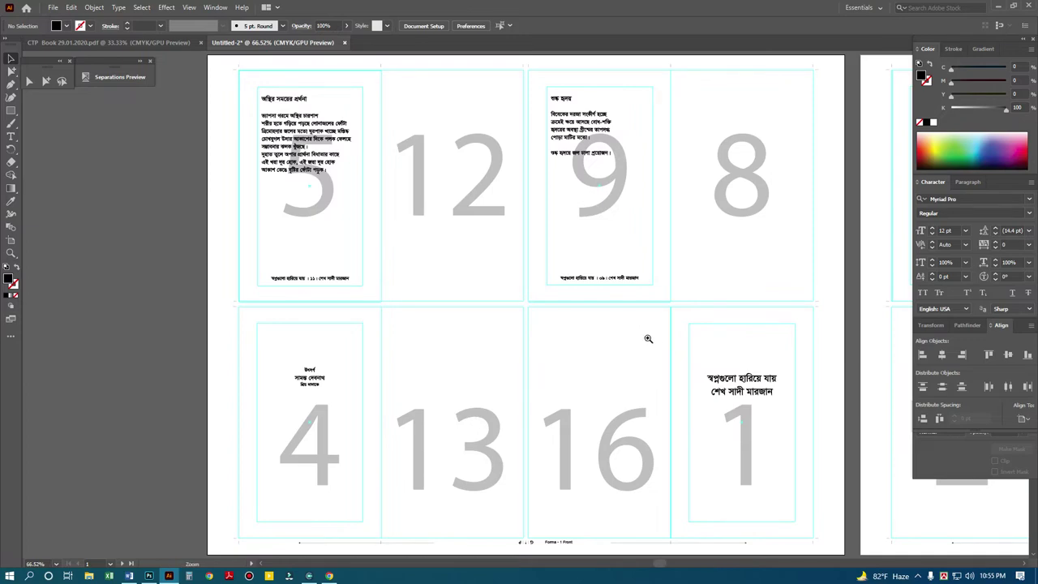
pyautogui.hotkey('ctrl', '-')
pyautogui.hotkey('ctrl', '-')
# Place the page 10 poem text in slot 10, nudged up inside the margins.
pyautogui.press('v')
pyautogui.moveTo(494, 448)
pyautogui.mouseDown()
pyautogui.moveTo(555, 433)
pyautogui.moveTo(565, 190)
pyautogui.mouseUp()
pyautogui.moveTo(553, 186); pyautogui.dragTo(555, 188)
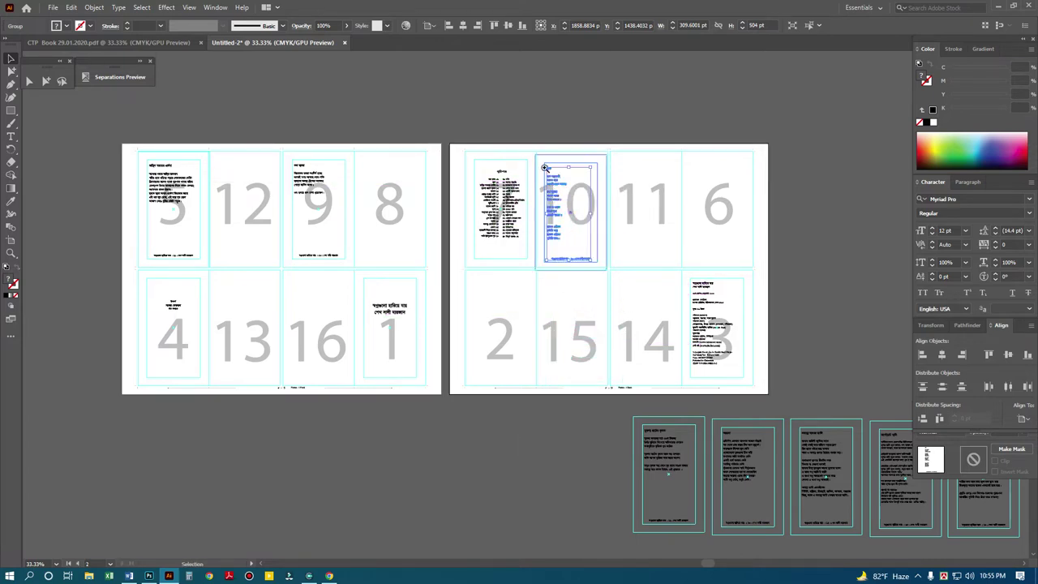
pyautogui.scroll(5, 528, 139)
pyautogui.moveTo(482, 255); pyautogui.dragTo(484, 235)
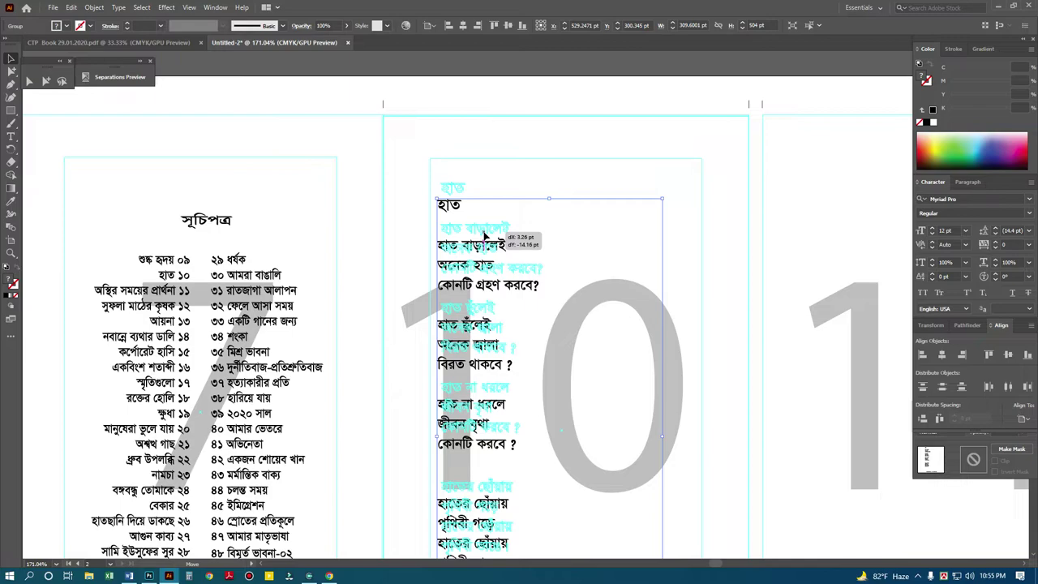
pyautogui.moveTo(484, 236); pyautogui.dragTo(486, 234)
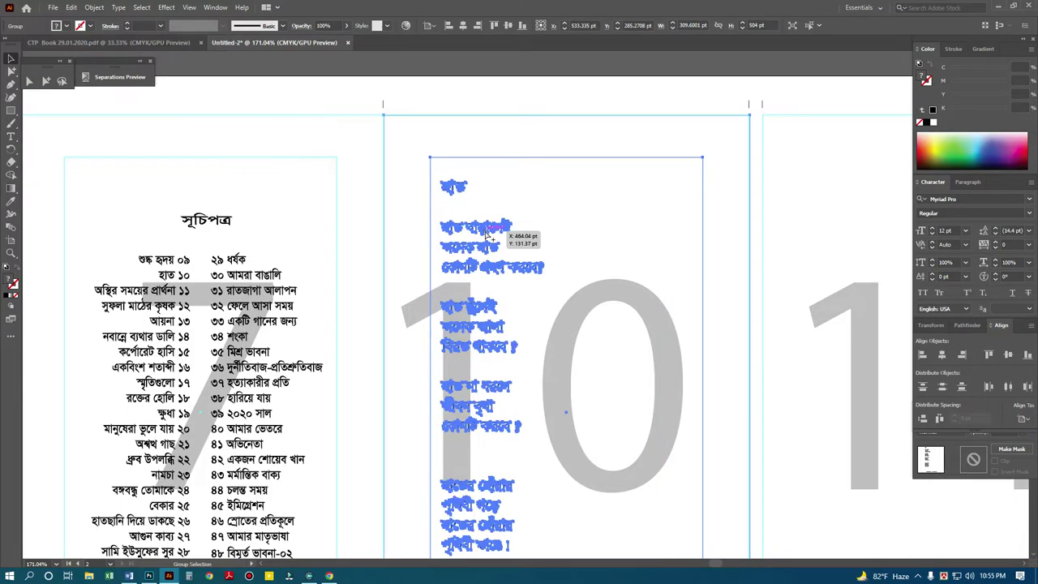
pyautogui.scroll(-5, 485, 235)
pyautogui.click(548, 239)
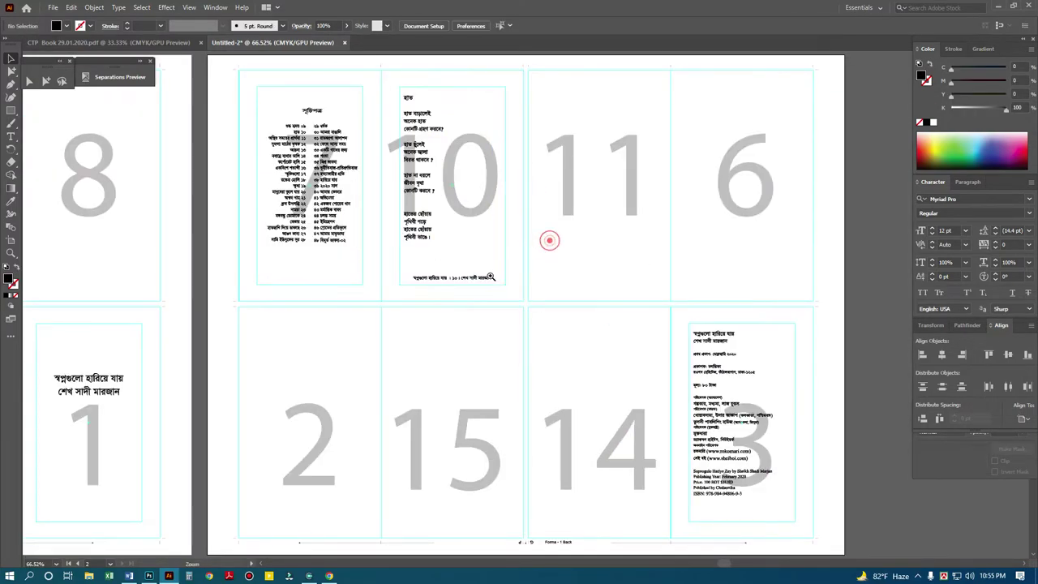
# Check a page footer, fit both sheets in view, and return to the CTP Book PDF.
pyautogui.scroll(-3, 548, 239)
pyautogui.moveTo(556, 319); pyautogui.dragTo(627, 325)
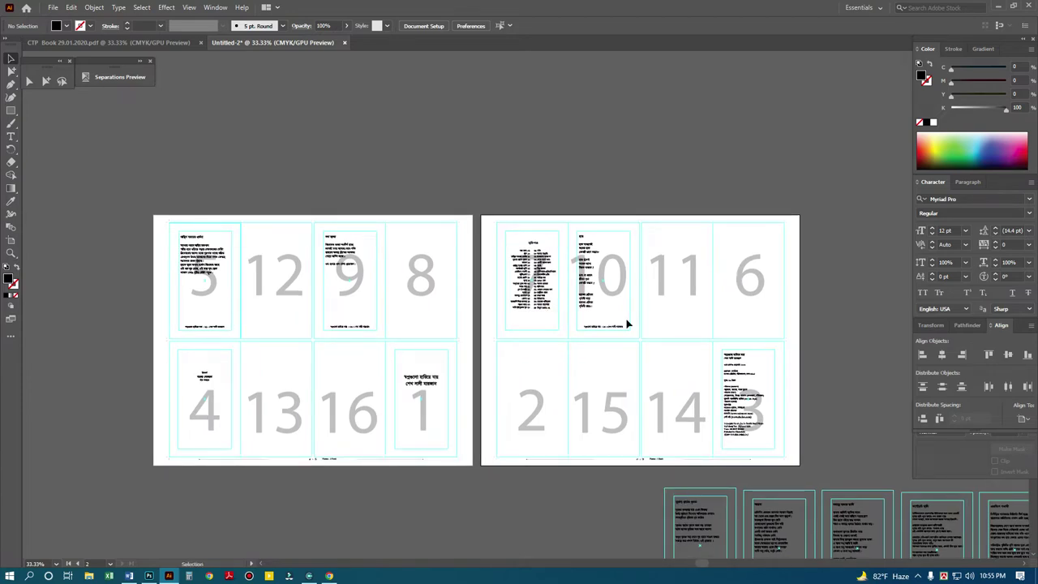
pyautogui.scroll(-1, 628, 325)
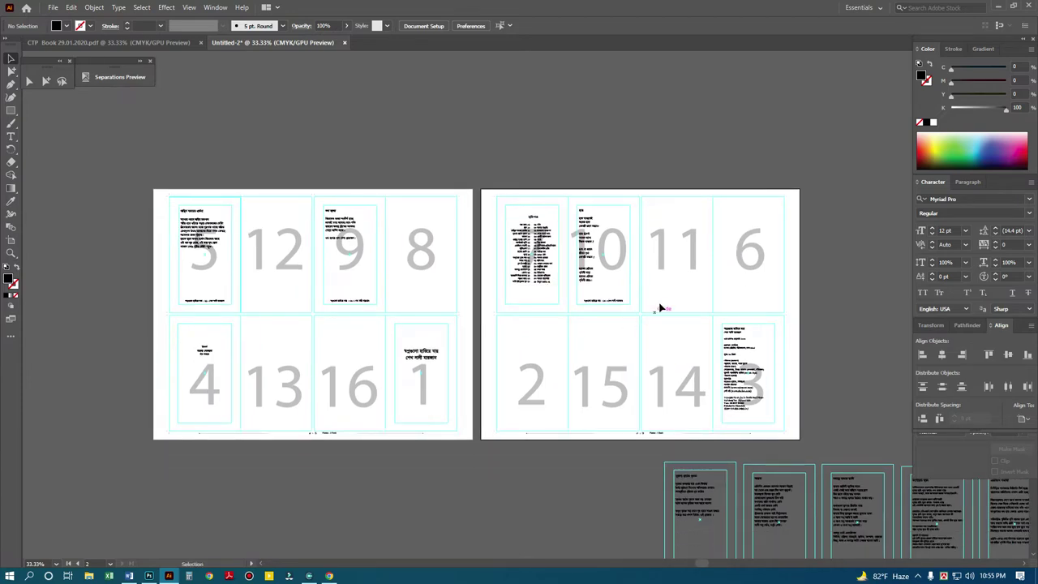
pyautogui.scroll(-1, 694, 447)
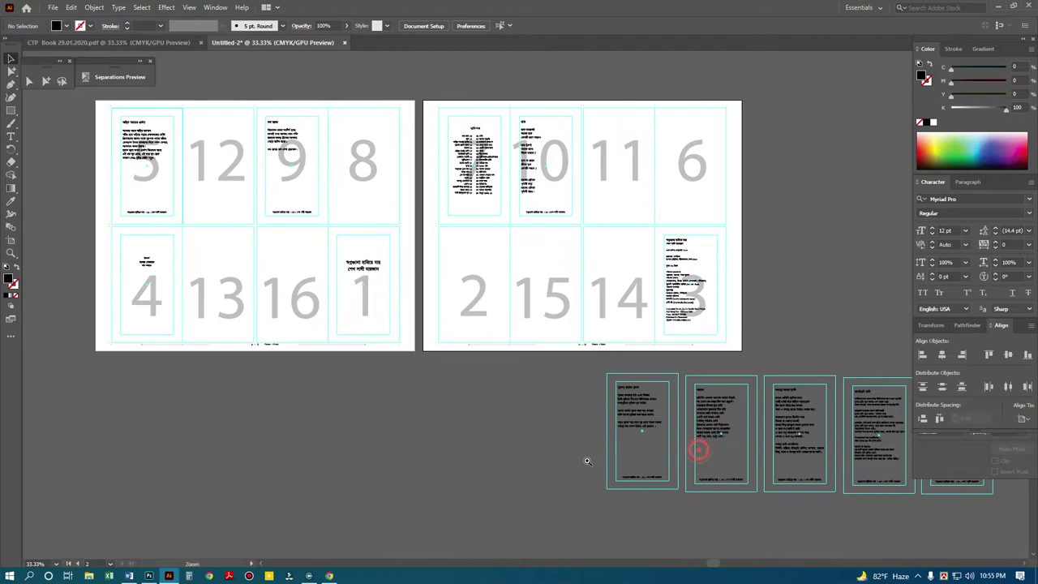
pyautogui.moveTo(584, 462); pyautogui.dragTo(678, 487)
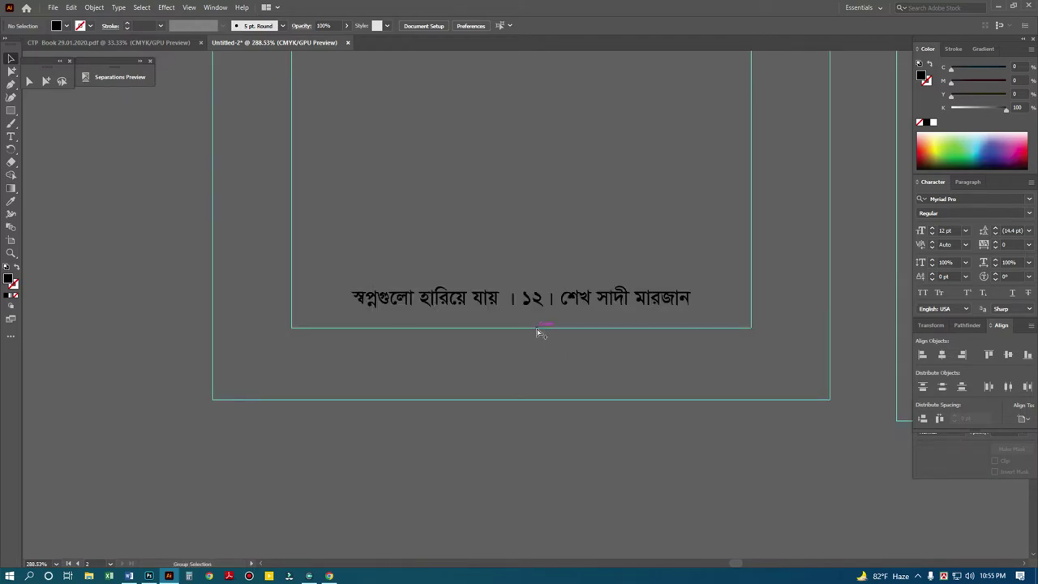
pyautogui.hotkey('ctrl', '0')
pyautogui.keyDown('alt'); pyautogui.click(573, 258); pyautogui.keyUp('alt')
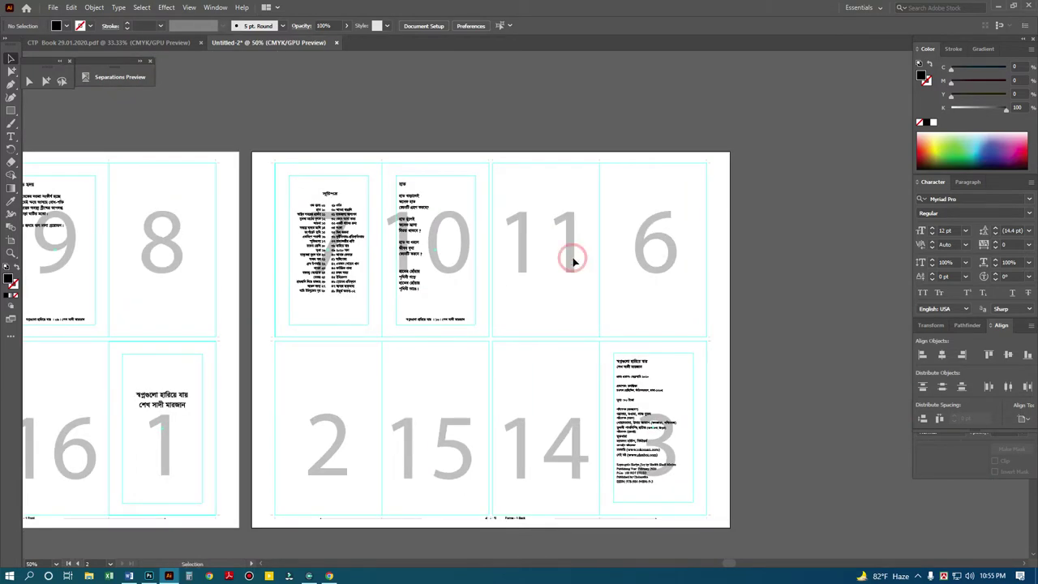
pyautogui.click(114, 43)
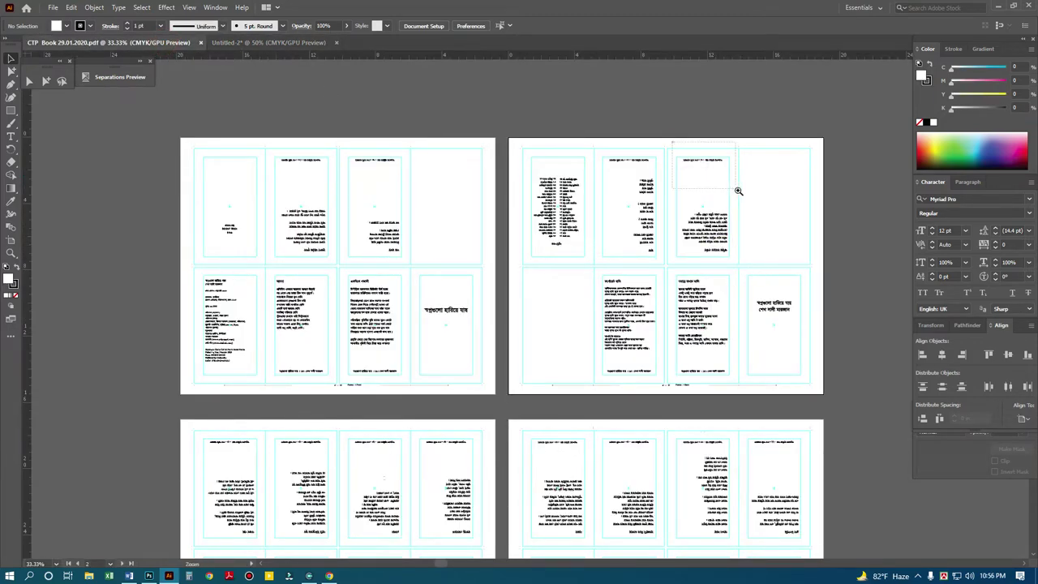
pyautogui.moveTo(672, 142); pyautogui.dragTo(738, 191)
pyautogui.hotkey('ctrl', '0')
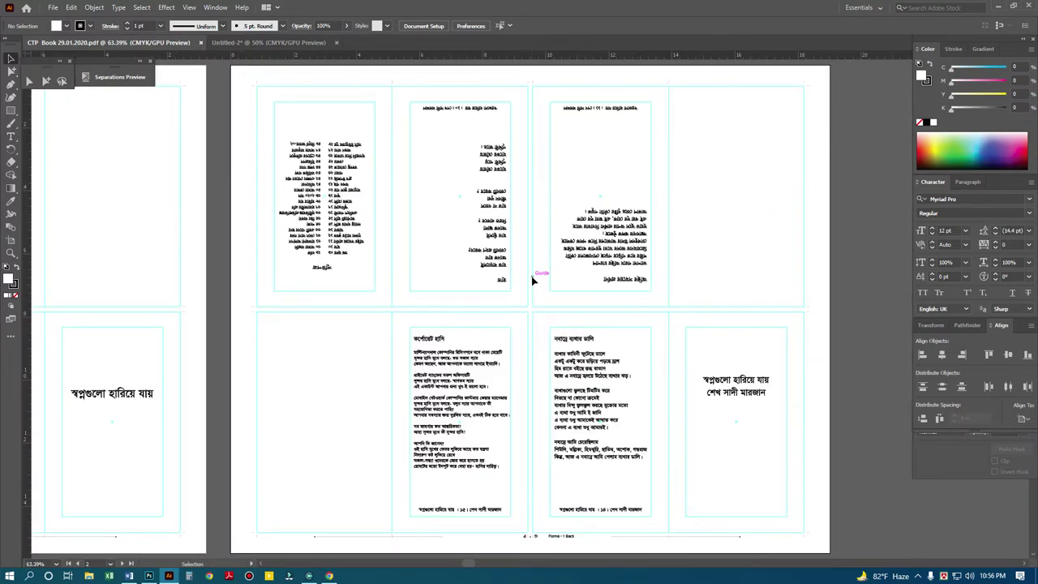
pyautogui.click(236, 45)
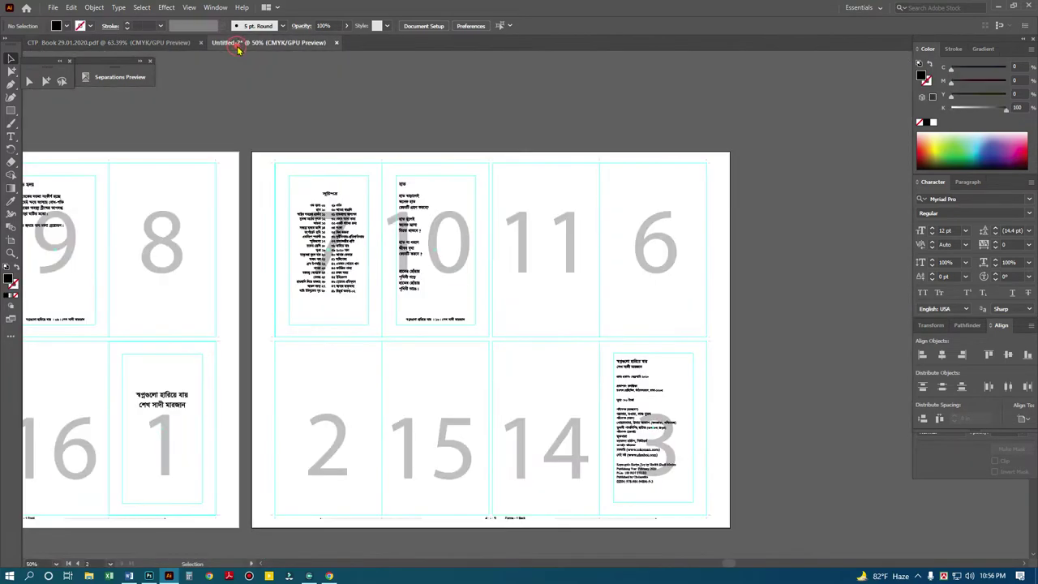
pyautogui.keyDown('alt'); pyautogui.click(501, 292); pyautogui.keyUp('alt')
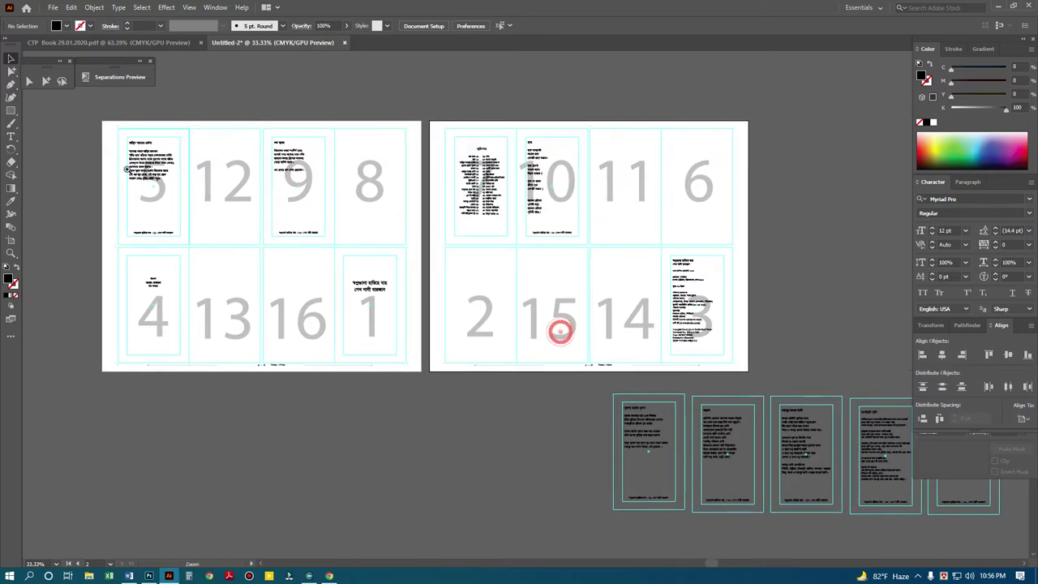
pyautogui.moveTo(93, 135); pyautogui.dragTo(459, 288)
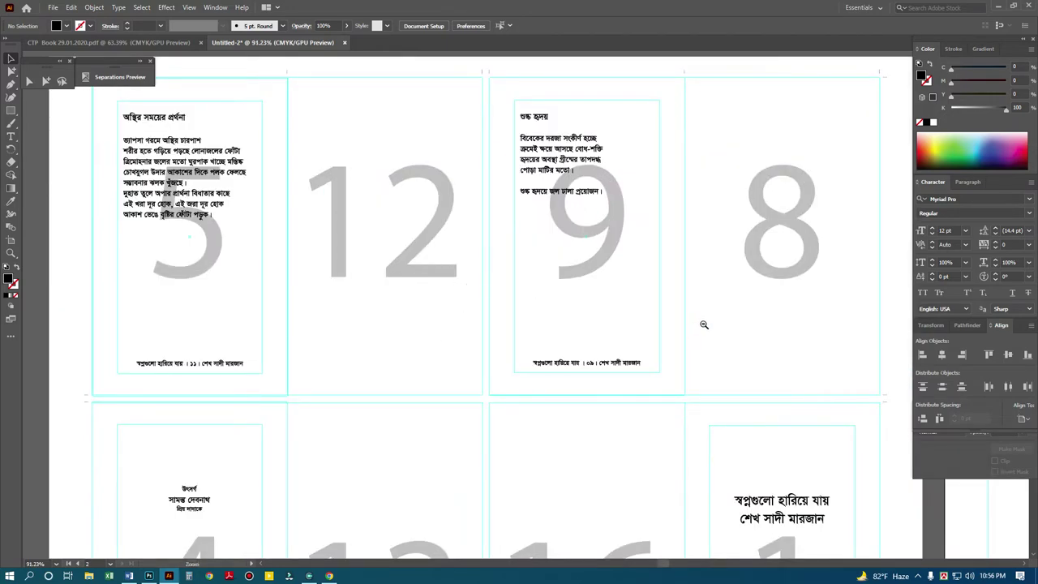
pyautogui.keyDown('alt'); pyautogui.click(559, 321); pyautogui.keyUp('alt')
pyautogui.keyDown('alt'); pyautogui.click(536, 311); pyautogui.keyUp('alt')
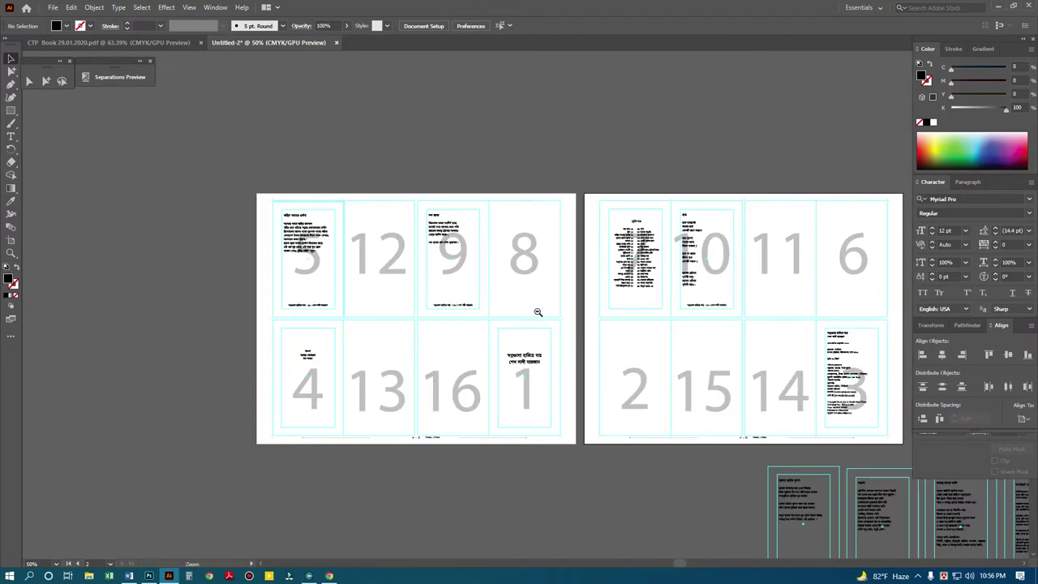
pyautogui.click(174, 42)
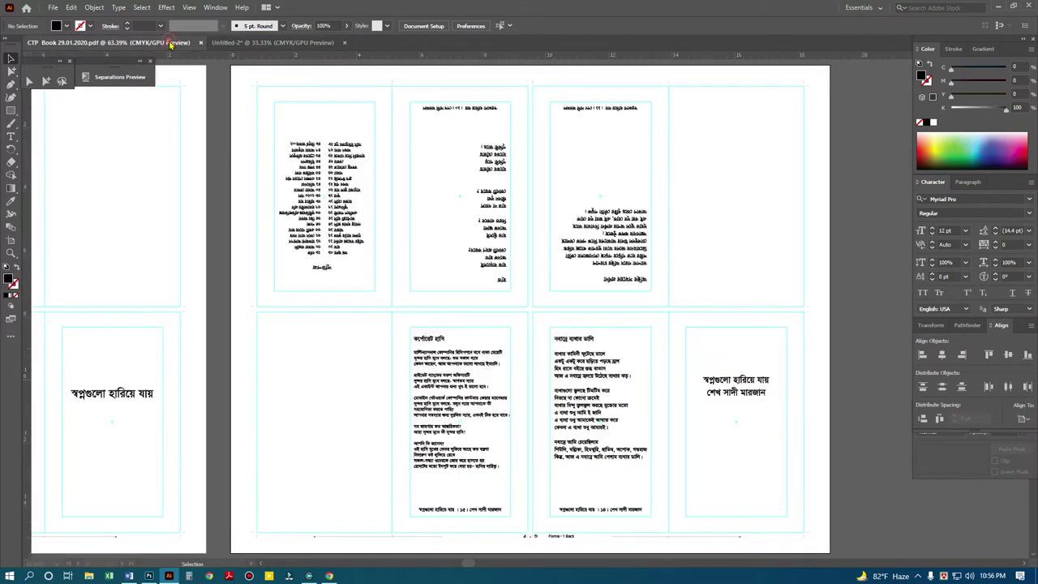
pyautogui.keyDown('alt'); pyautogui.click(506, 295); pyautogui.keyUp('alt')
pyautogui.keyDown('alt'); pyautogui.click(506, 296); pyautogui.keyUp('alt')
pyautogui.moveTo(501, 394)
pyautogui.mouseDown()
pyautogui.moveTo(483, 333)
pyautogui.moveTo(492, 319)
pyautogui.mouseUp()
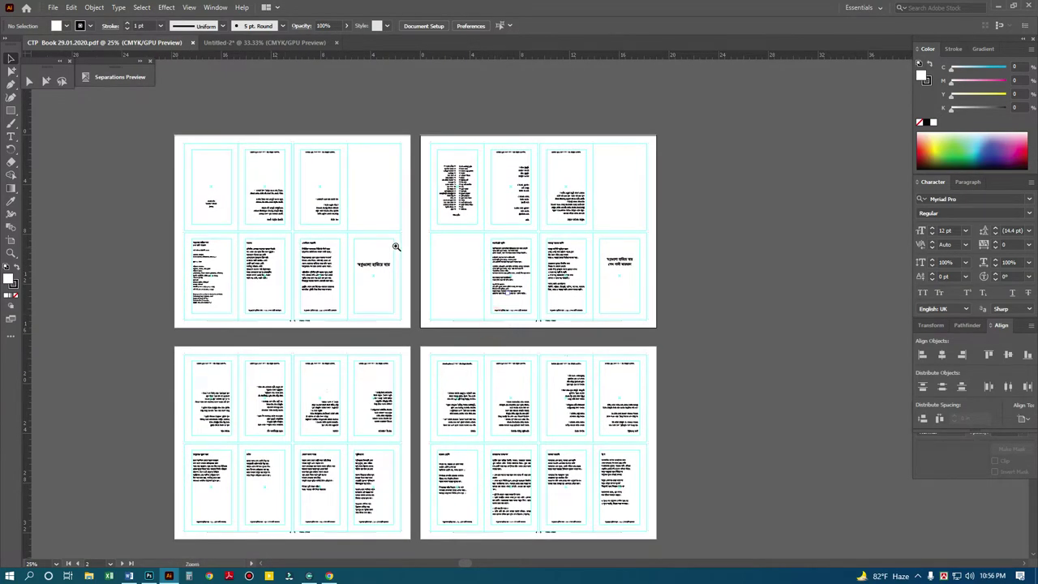
pyautogui.click(396, 247)
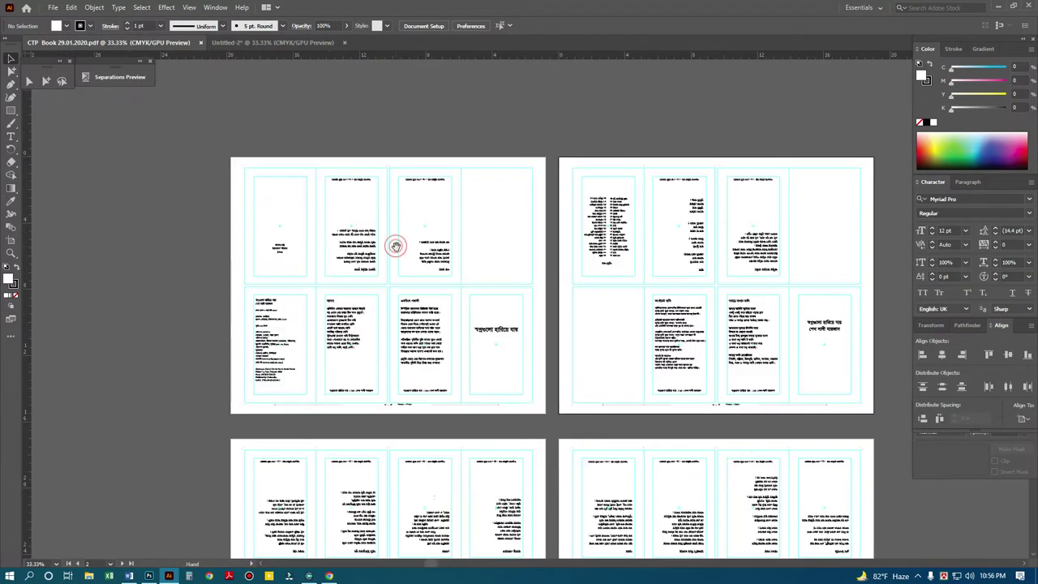
pyautogui.click(281, 252)
# Move the poem text from slot 5 into slot 11 on the second sheet.
pyautogui.click(251, 43)
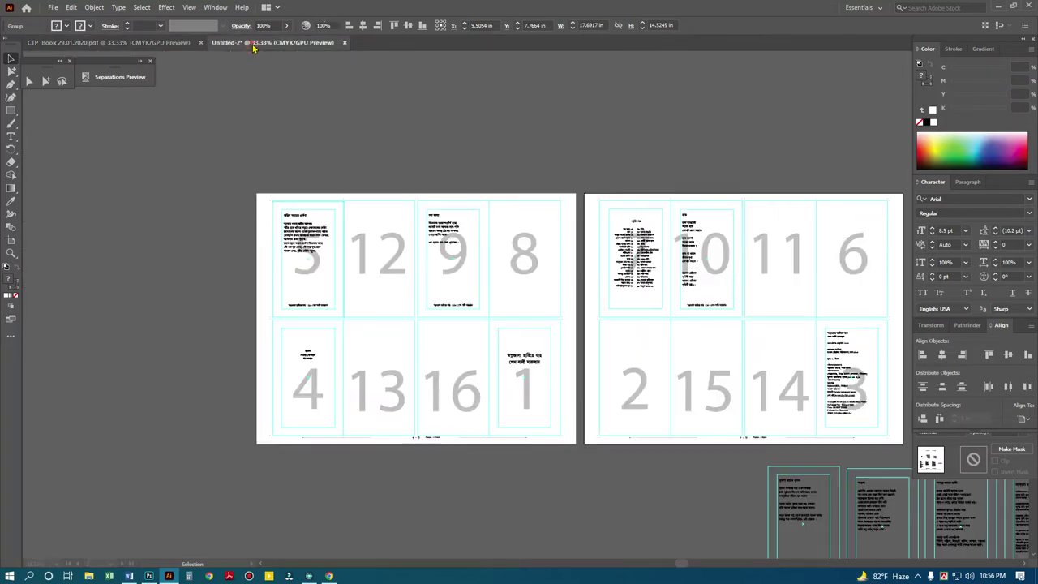
pyautogui.keyDown('alt'); pyautogui.click(568, 320); pyautogui.keyUp('alt')
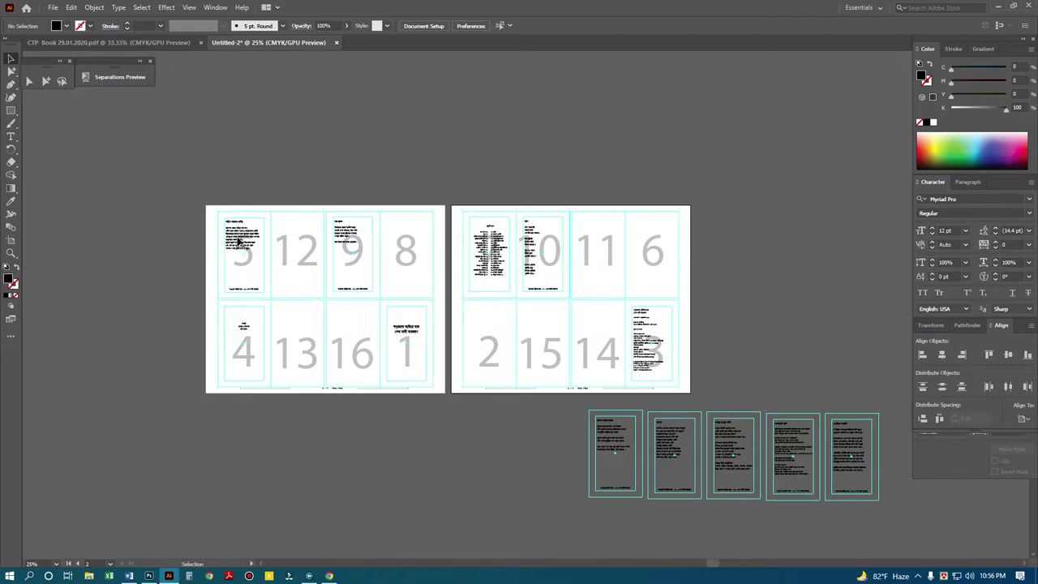
pyautogui.moveTo(241, 247)
pyautogui.mouseDown()
pyautogui.moveTo(601, 262)
pyautogui.moveTo(597, 244)
pyautogui.mouseUp()
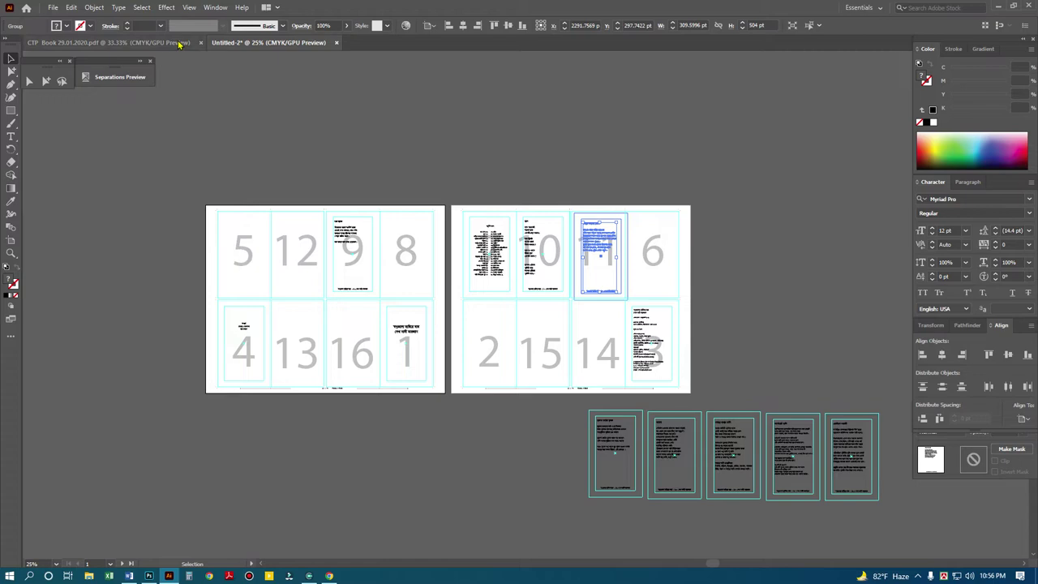
pyautogui.click(110, 42)
# Ungroup the first sheet's content, delete the first page's artwork, then undo the deletion.
pyautogui.click(308, 129)
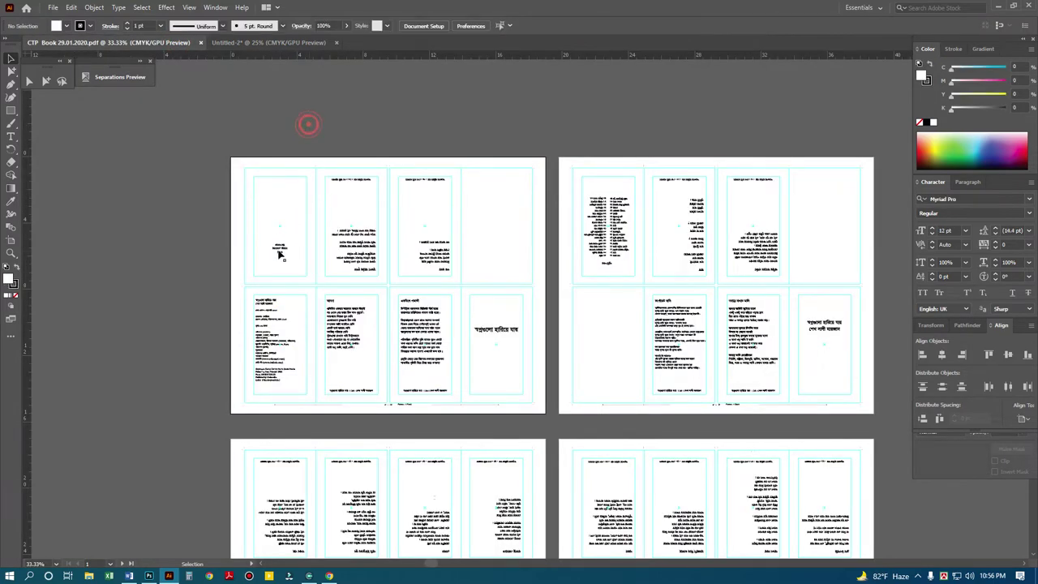
pyautogui.click(278, 245)
pyautogui.rightClick(278, 251)
pyautogui.click(320, 341)
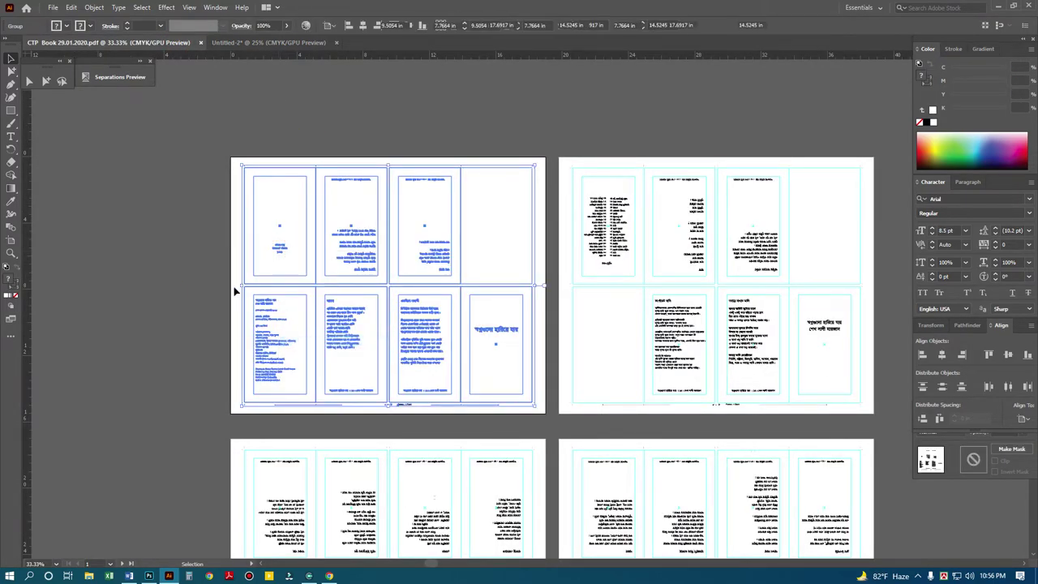
pyautogui.click(174, 285)
pyautogui.click(279, 247)
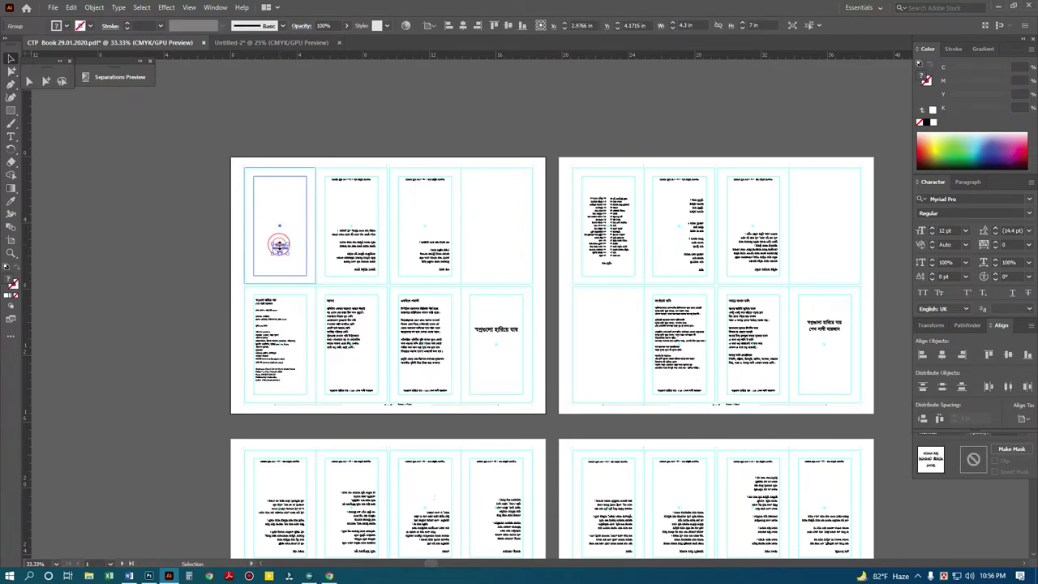
pyautogui.press('Delete')
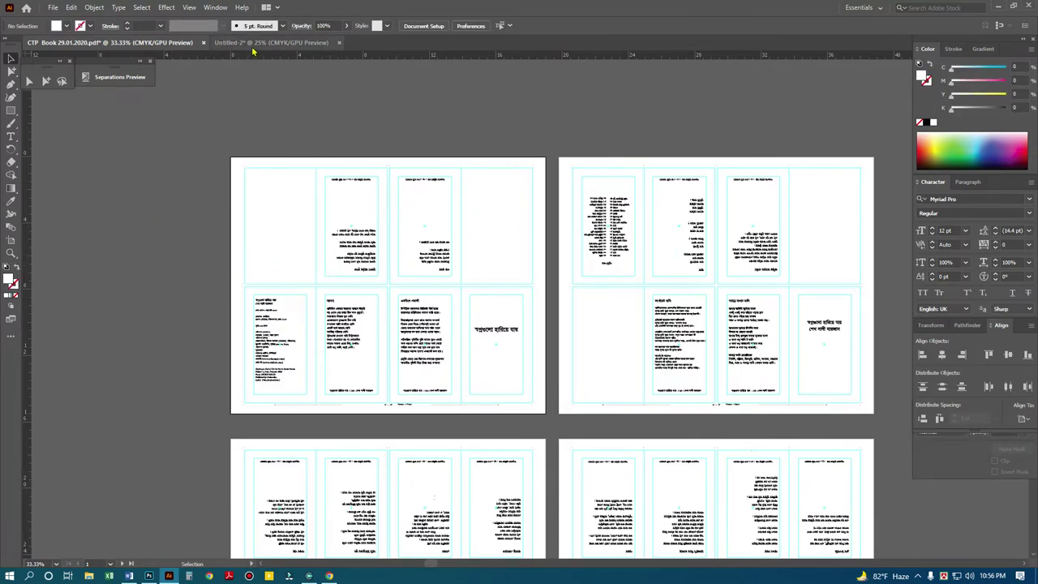
pyautogui.hotkey('ctrl', 'z')
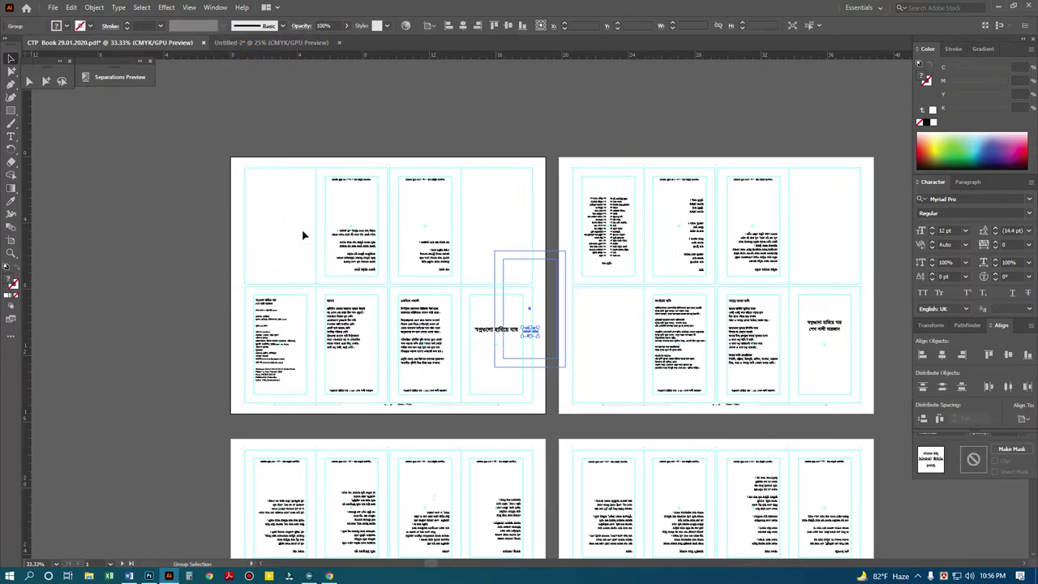
# Move the group into the first page's slot and rotate it 180°.
pyautogui.moveTo(531, 334); pyautogui.dragTo(274, 240)
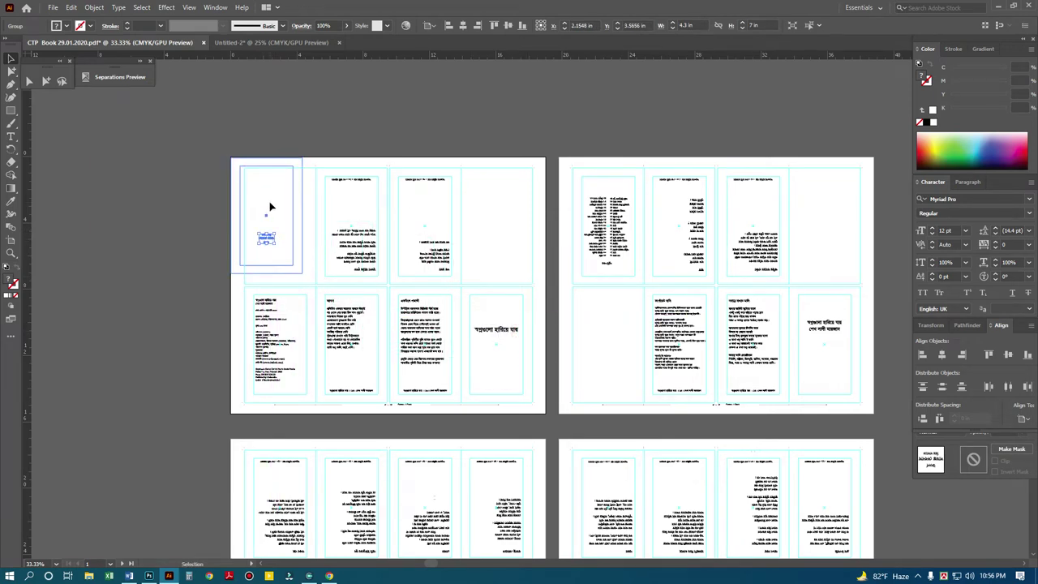
pyautogui.click(11, 151)
pyautogui.doubleClick(11, 154)
pyautogui.press('Return')
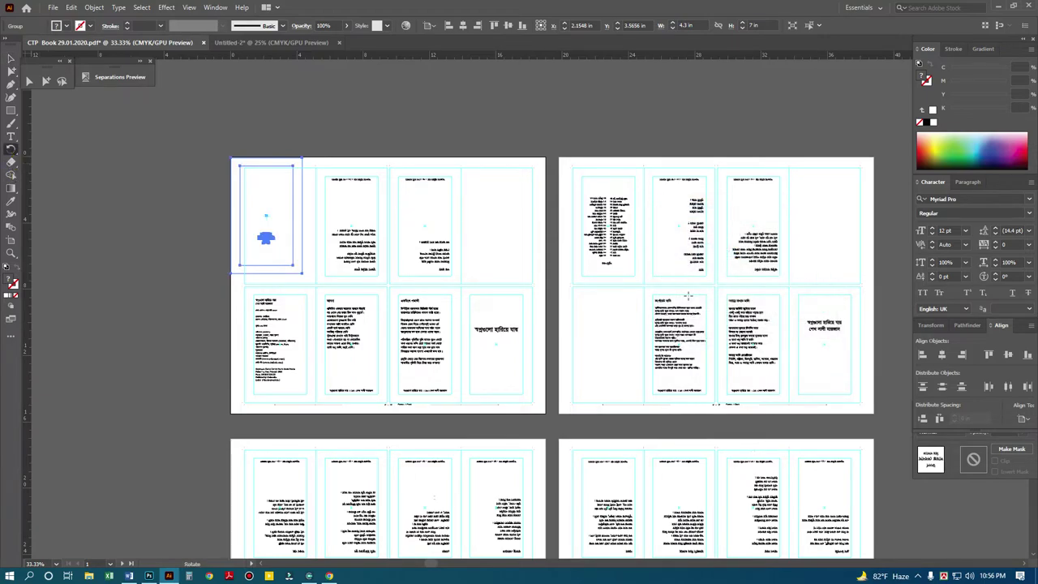
pyautogui.click(11, 59)
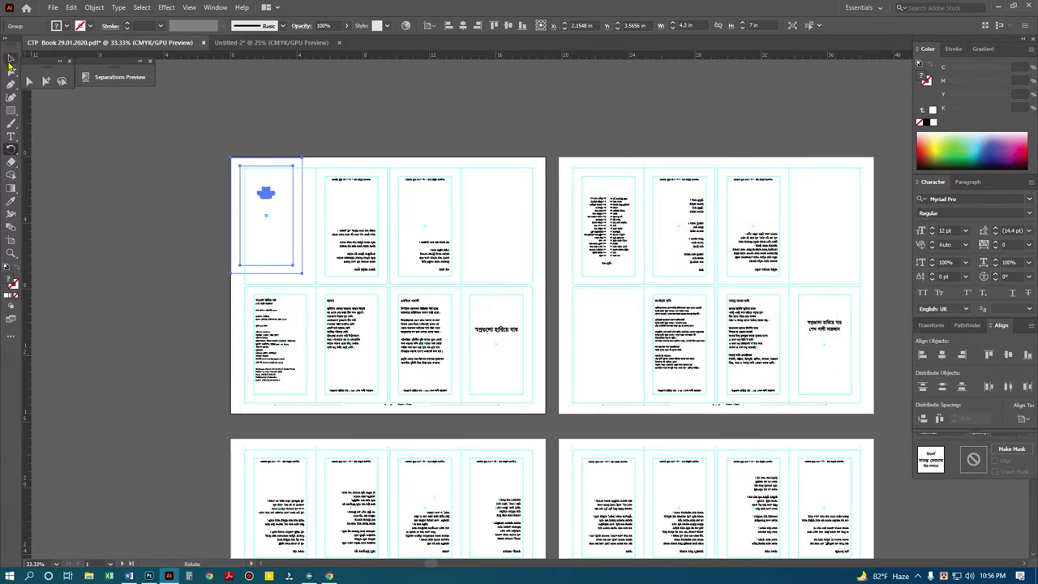
pyautogui.click(166, 161)
# Reposition the dedication text on the page, then zoom out to see both spreads.
pyautogui.scroll(5, 318, 201)
pyautogui.scroll(3, 318, 201)
pyautogui.moveTo(368, 284); pyautogui.dragTo(415, 321)
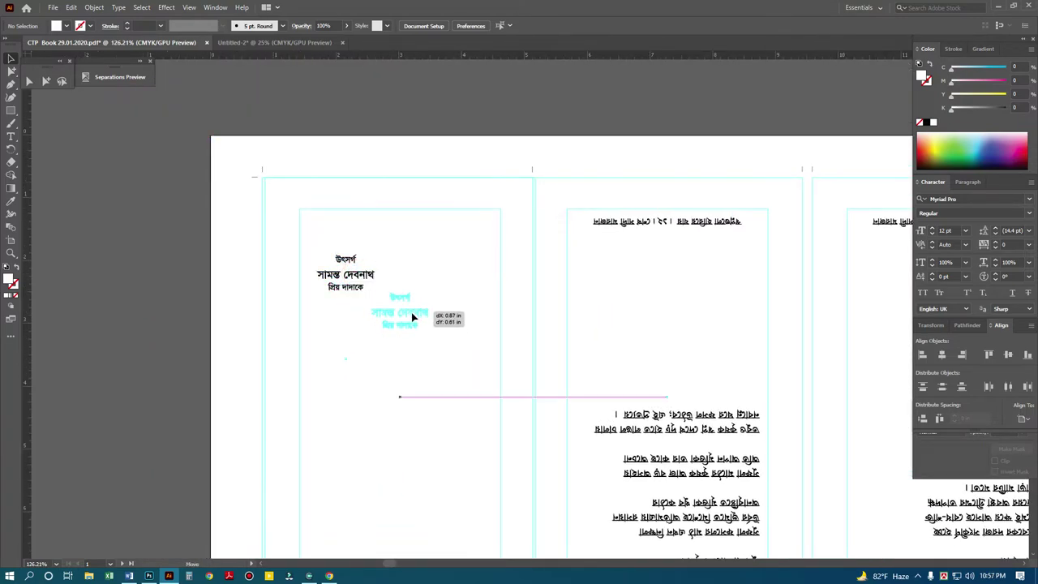
pyautogui.moveTo(414, 321); pyautogui.dragTo(426, 326)
pyautogui.click(248, 284)
pyautogui.hotkey('ctrl', '-')
pyautogui.hotkey('ctrl', '-')
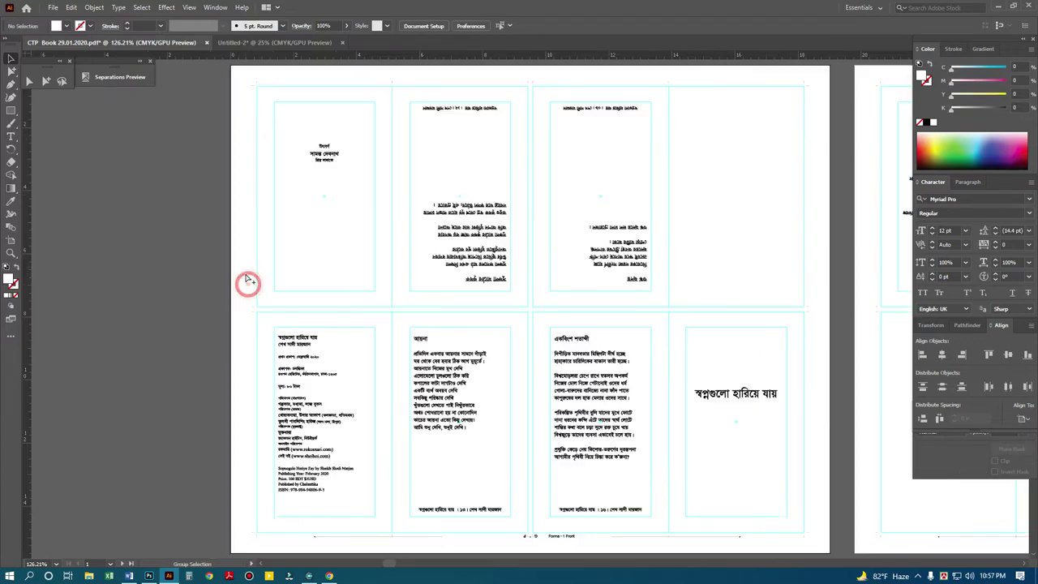
pyautogui.hotkey('ctrl', '-')
pyautogui.moveTo(666, 347); pyautogui.dragTo(530, 327)
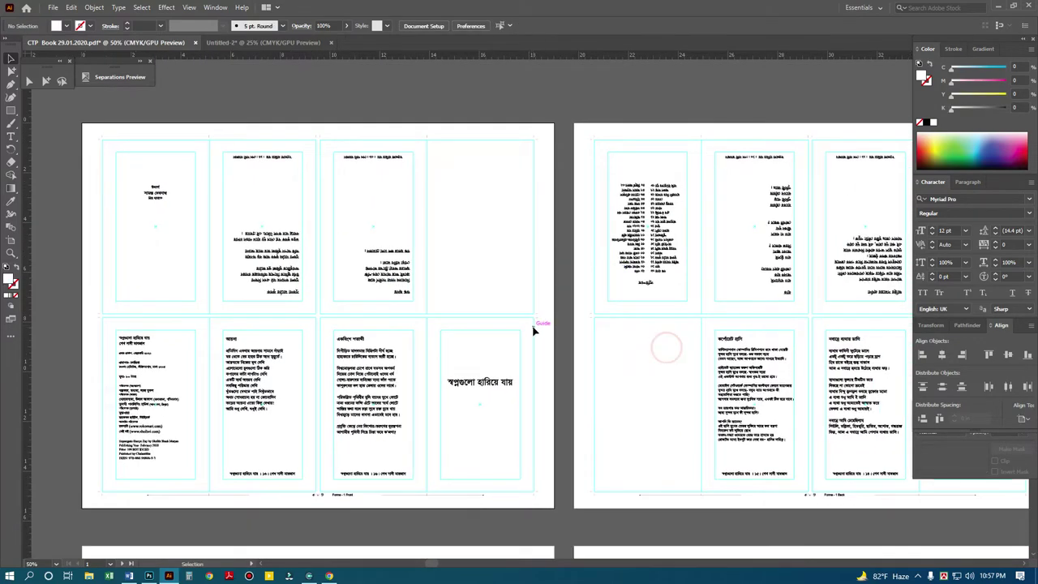
# Cut the dedication text from the CTP Book's top-left panel and paste it into Untitled-2.
pyautogui.click(307, 45)
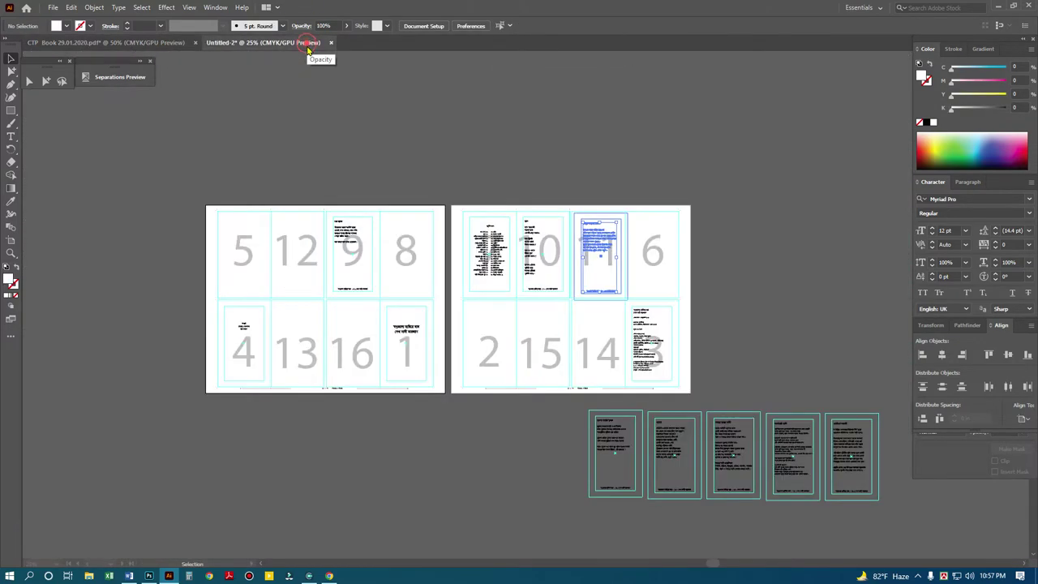
pyautogui.click(176, 46)
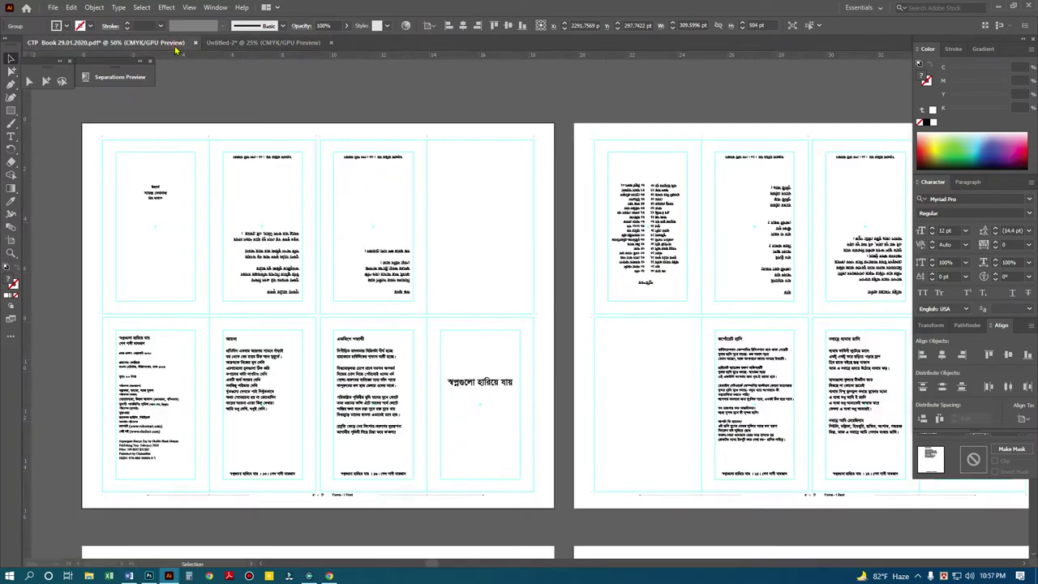
pyautogui.click(162, 196)
pyautogui.hotkey('ctrl', 'x')
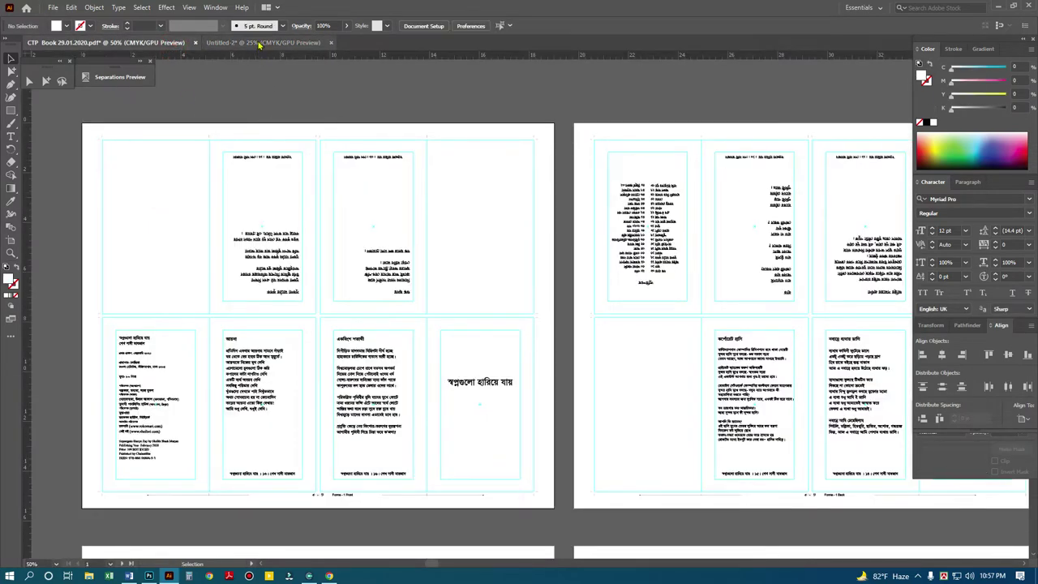
pyautogui.click(264, 43)
pyautogui.click(242, 238)
pyautogui.hotkey('ctrl', '0')
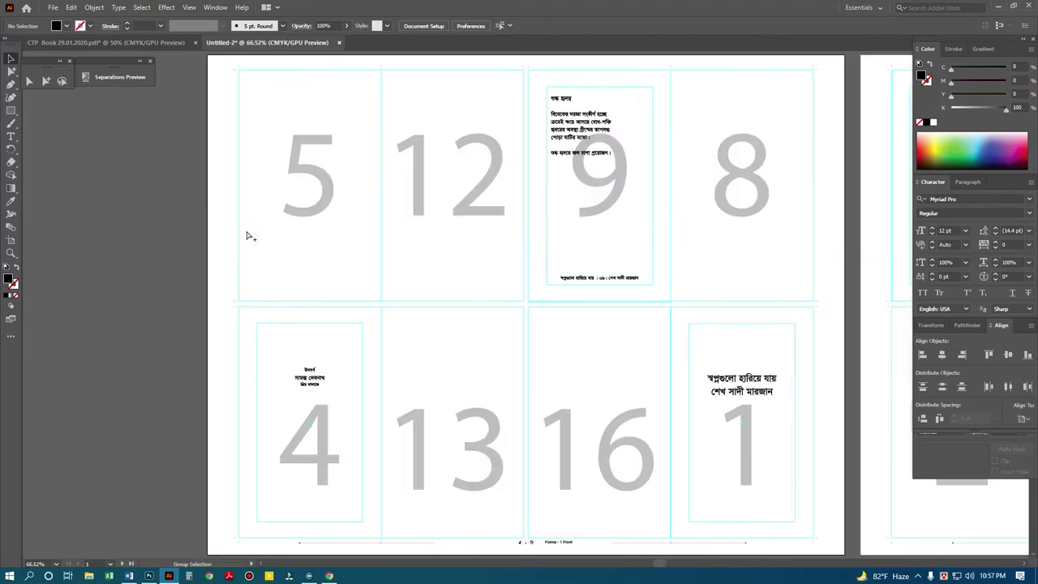
pyautogui.hotkey('ctrl', 'v')
# Place the pasted dedication text at the top of slot 5.
pyautogui.moveTo(516, 264); pyautogui.dragTo(302, 145)
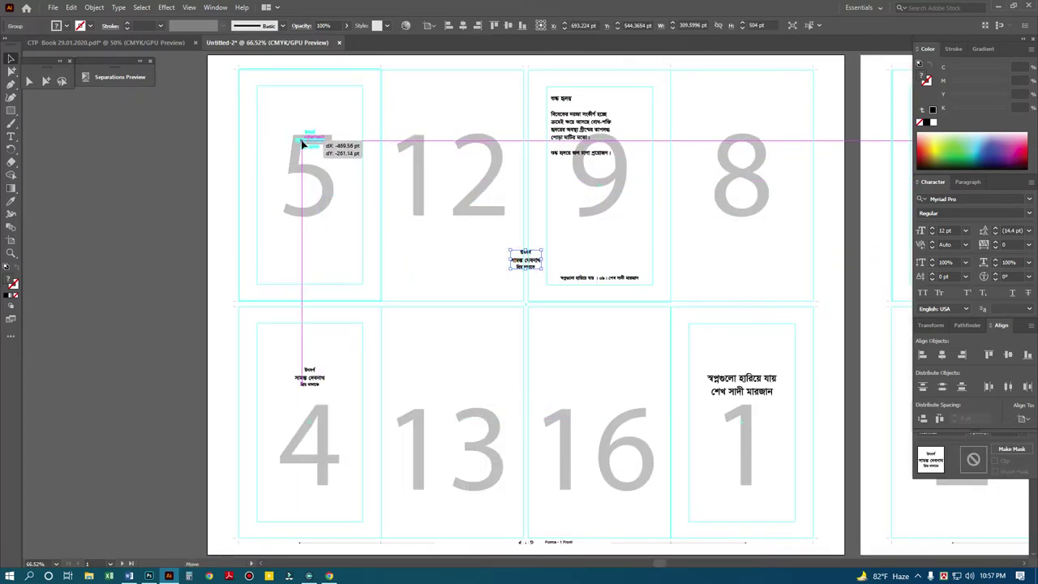
pyautogui.moveTo(303, 144); pyautogui.dragTo(302, 144)
pyautogui.hotkey('ctrl', '-')
pyautogui.hotkey('ctrl', '-')
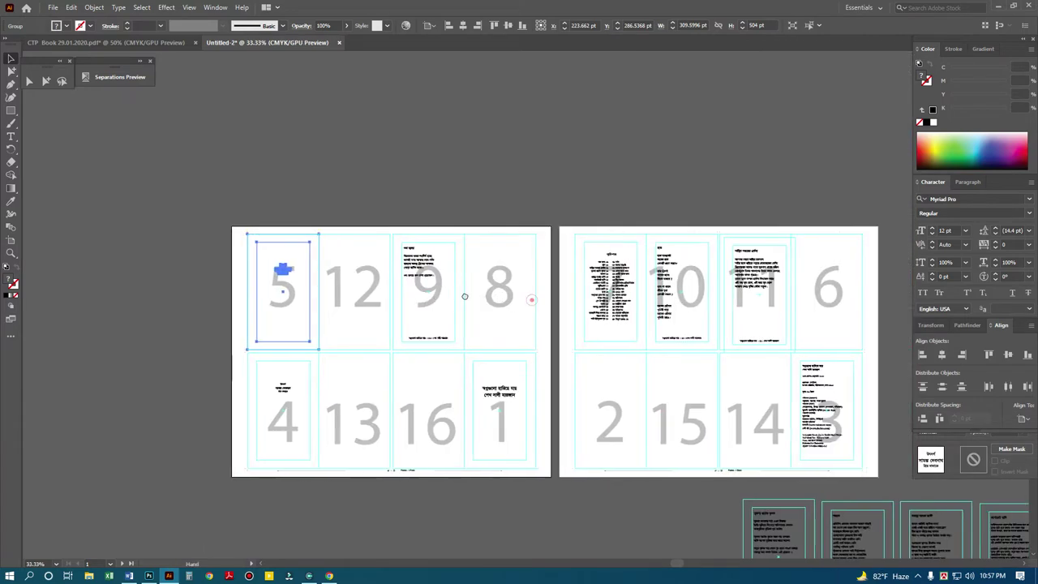
pyautogui.click(491, 190)
# Survey the loose pages below the sheets and start dragging one toward slot 12.
pyautogui.moveTo(729, 349); pyautogui.dragTo(638, 350)
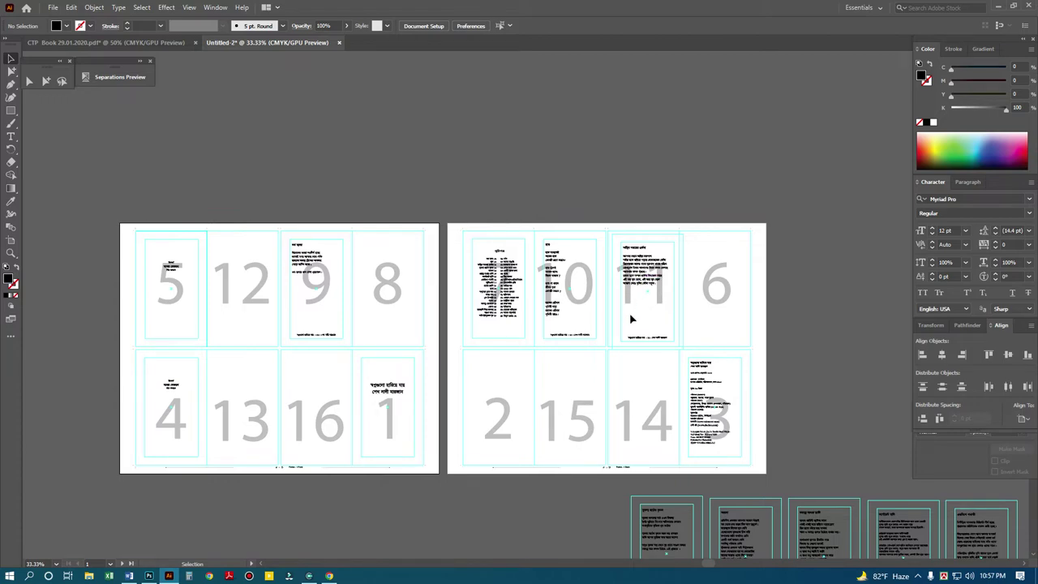
pyautogui.scroll(-3, 618, 355)
pyautogui.scroll(-1, 616, 357)
pyautogui.scroll(-1, 616, 363)
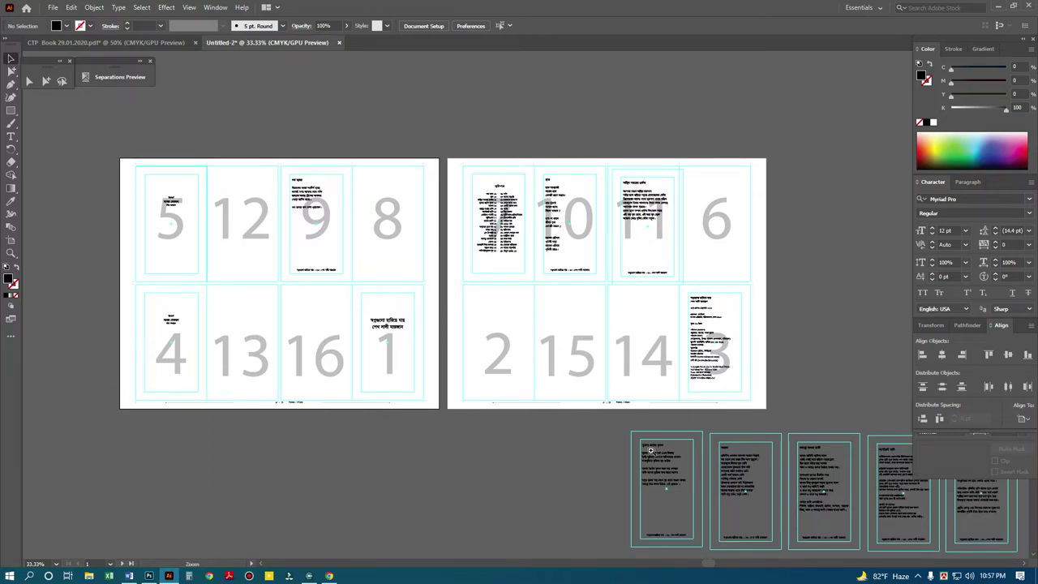
pyautogui.moveTo(683, 519)
pyautogui.mouseDown()
pyautogui.moveTo(561, 268)
pyautogui.moveTo(470, 281)
pyautogui.mouseUp()
pyautogui.moveTo(564, 381); pyautogui.dragTo(619, 403)
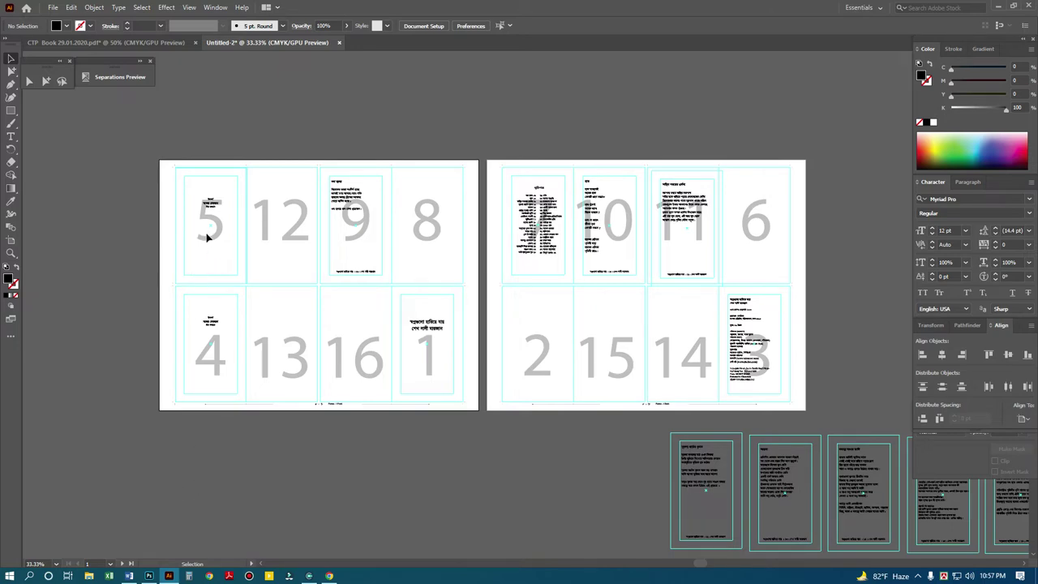
pyautogui.moveTo(719, 485)
pyautogui.mouseDown()
pyautogui.moveTo(502, 414)
pyautogui.moveTo(271, 201)
pyautogui.mouseUp()
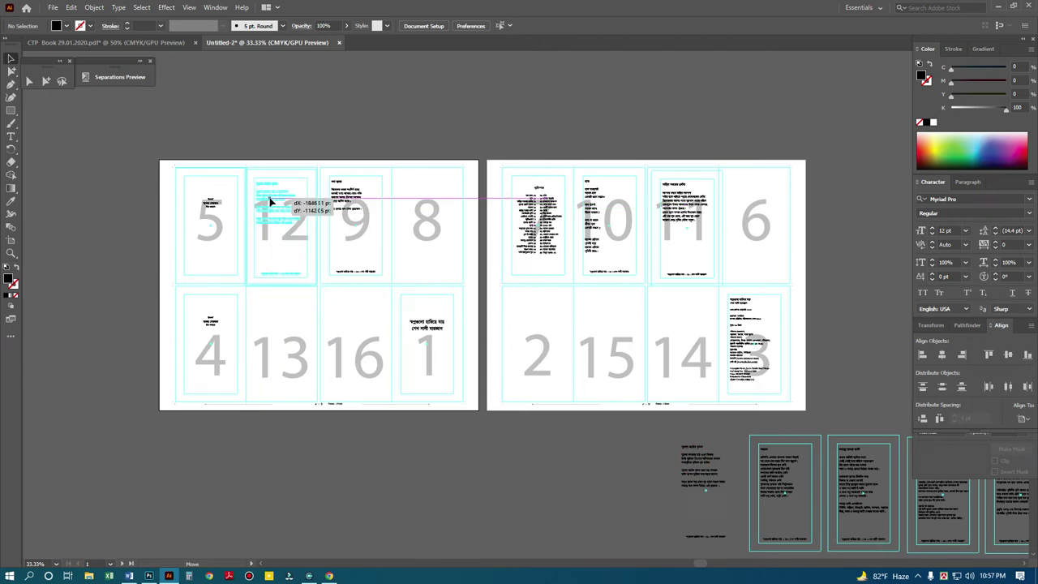
# Drop the poem 'সুফলা মাঠের কৃষক' into slot 12 and align it with its frame.
pyautogui.moveTo(217, 162); pyautogui.dragTo(283, 187)
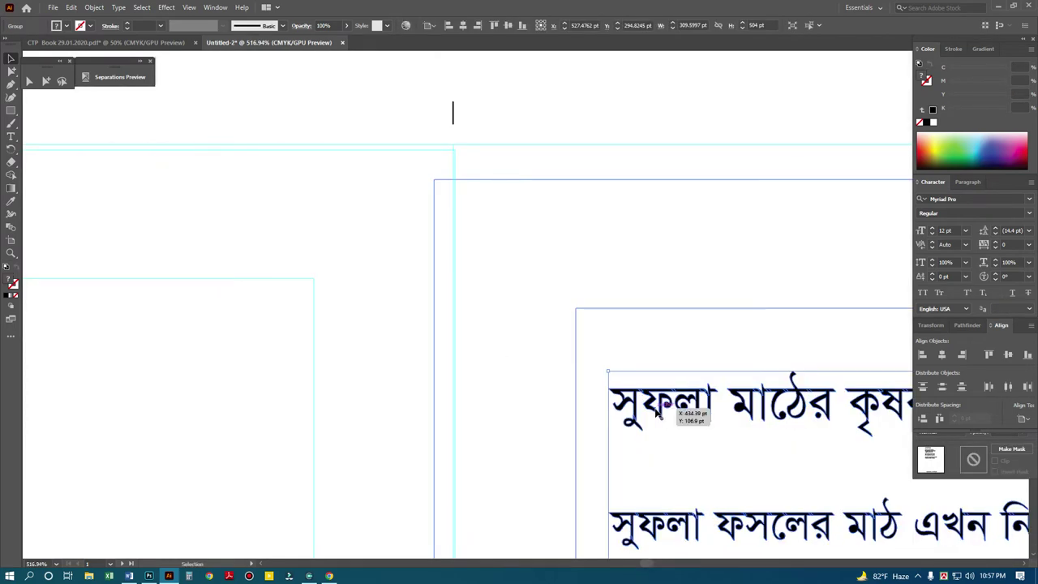
pyautogui.moveTo(659, 414); pyautogui.dragTo(673, 378)
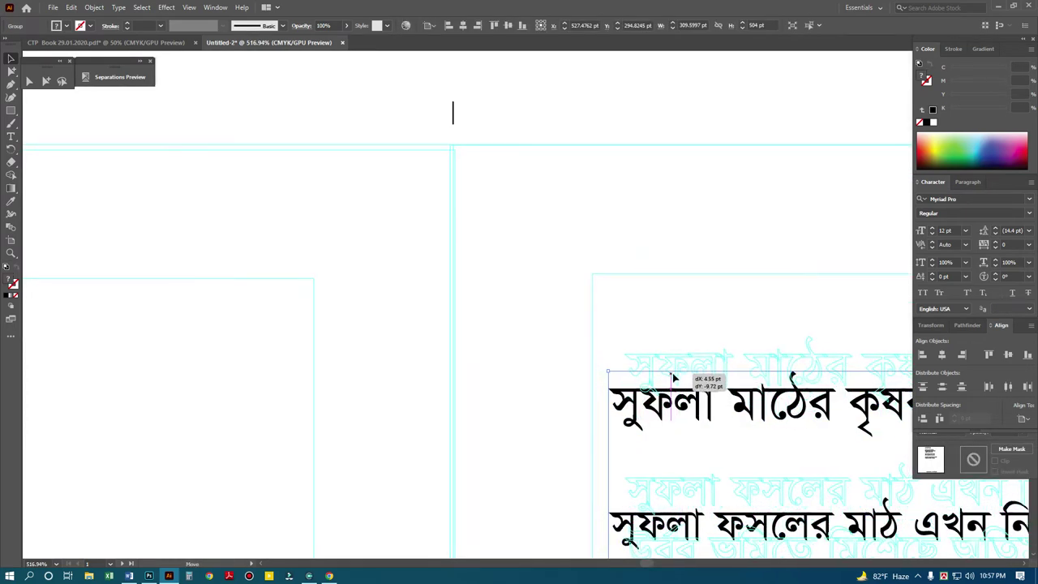
pyautogui.moveTo(672, 376); pyautogui.dragTo(674, 378)
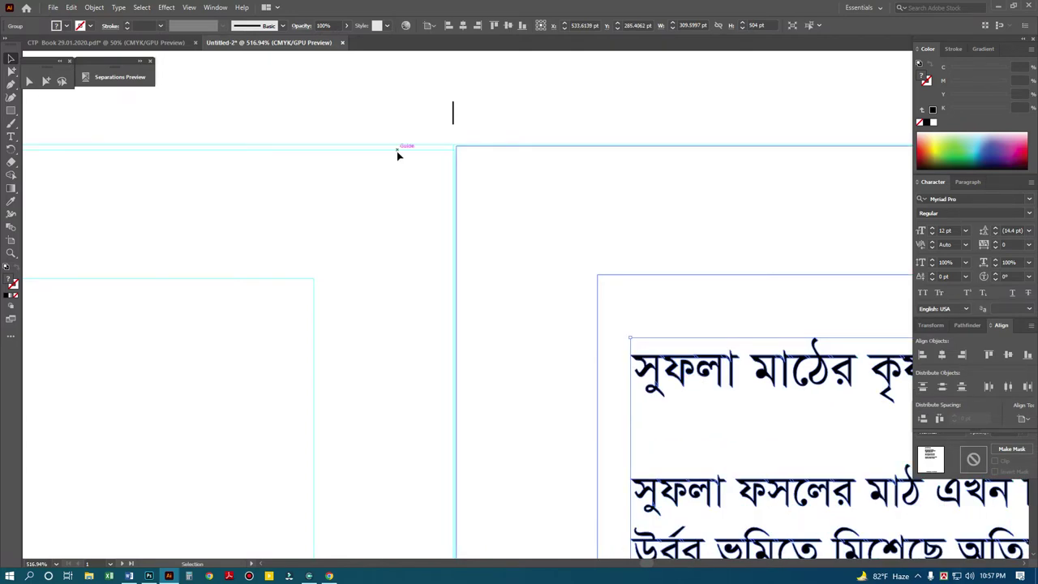
pyautogui.click(531, 324)
# Nudge the slot 5 dedication text into alignment, then zoom out to both sheets.
pyautogui.hotkey('ctrl', '-')
pyautogui.hotkey('ctrl', '-')
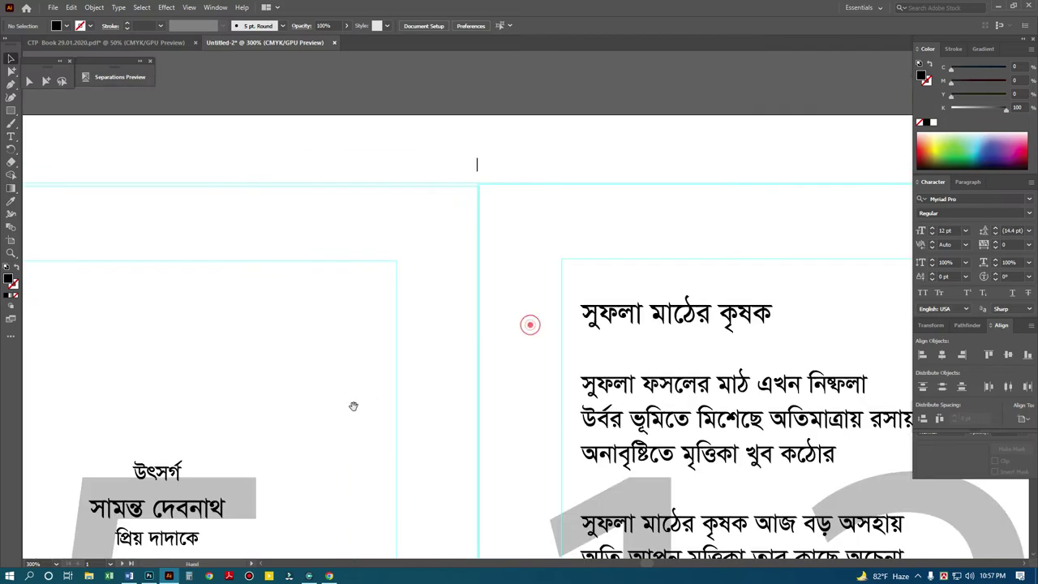
pyautogui.click(192, 510)
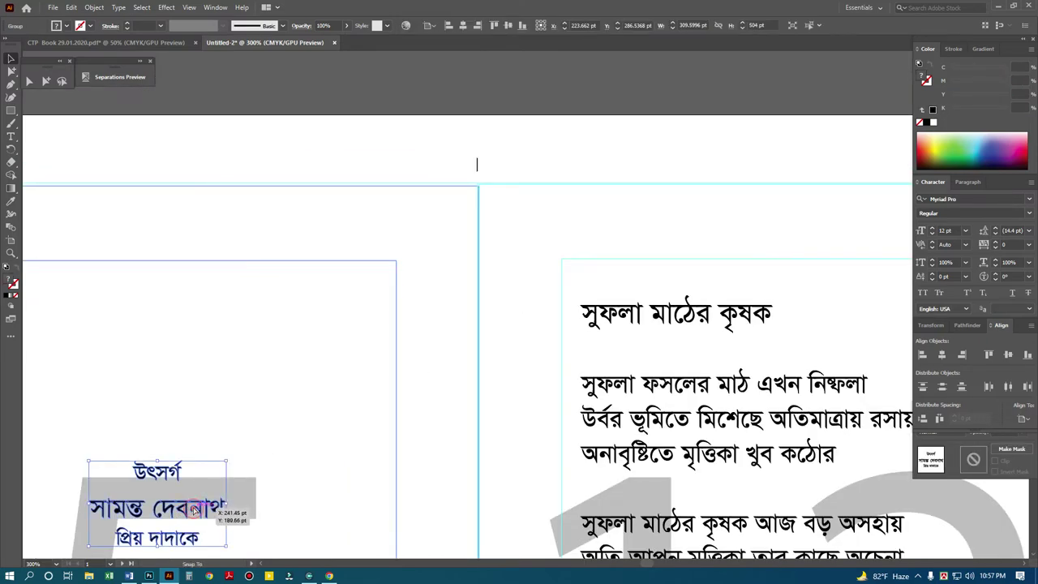
pyautogui.moveTo(195, 509); pyautogui.dragTo(195, 510)
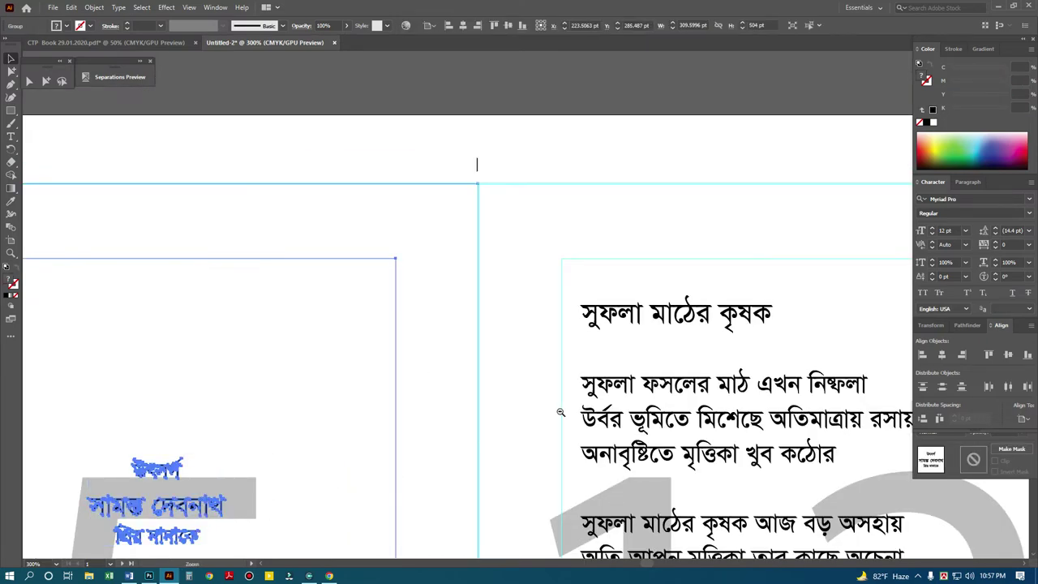
pyautogui.hotkey('ctrl', '-')
pyautogui.hotkey('ctrl', '-')
pyautogui.hotkey('ctrl', '-')
pyautogui.hotkey('ctrl', '-')
pyautogui.hotkey('ctrl', '-')
pyautogui.keyDown('alt'); pyautogui.click(662, 364); pyautogui.keyUp('alt')
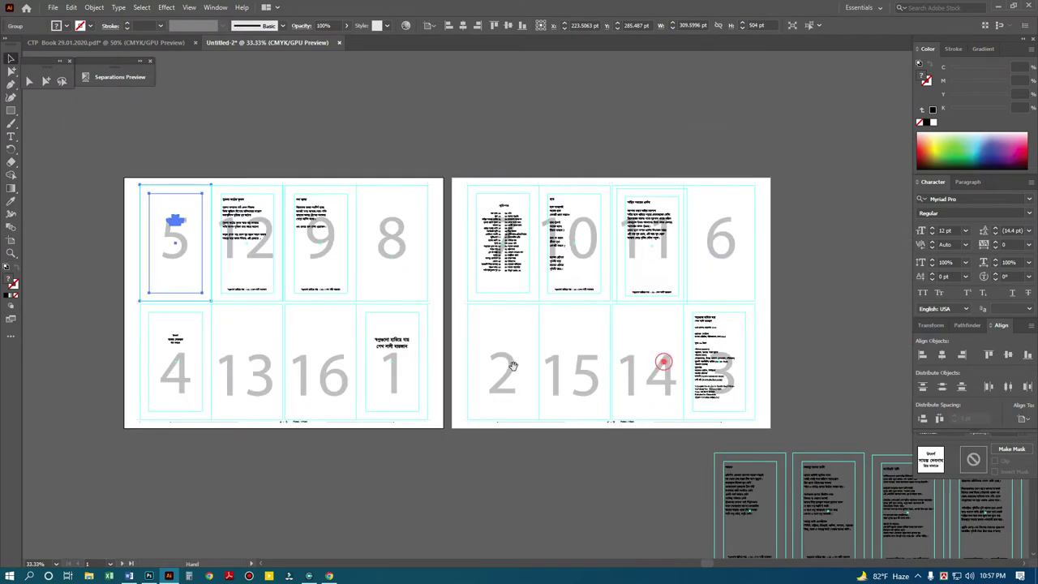
pyautogui.click(600, 511)
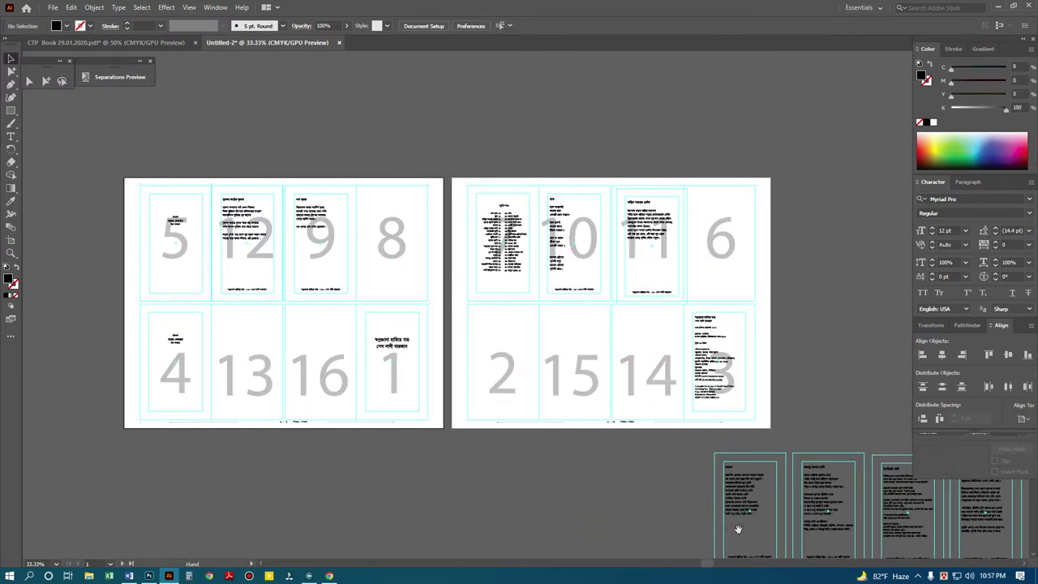
pyautogui.moveTo(657, 455); pyautogui.dragTo(724, 501)
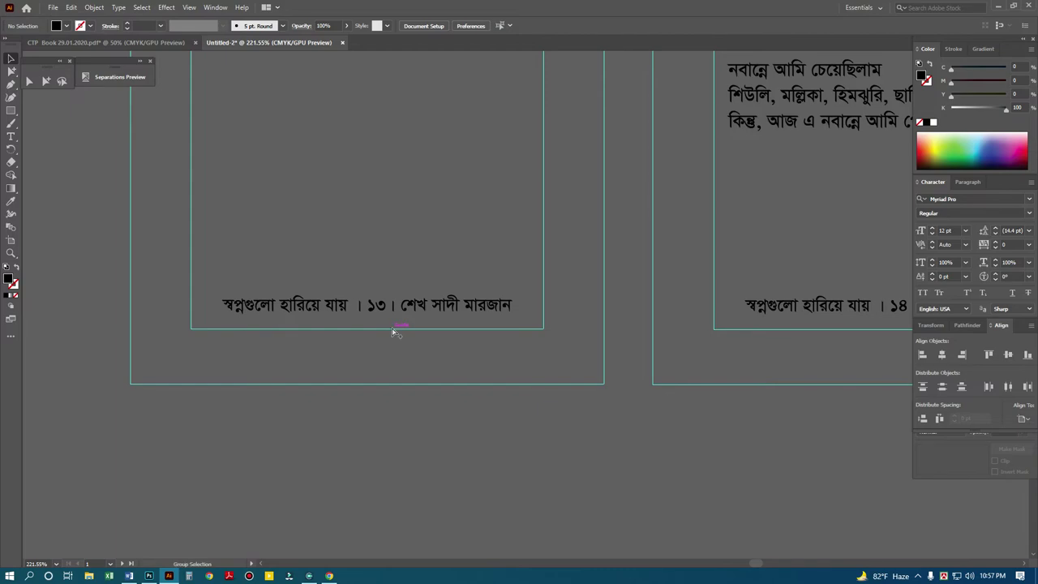
# Place the poem 'আয়না' into slot 13 and align it within the frame.
pyautogui.hotkey('ctrl', '0')
pyautogui.keyDown('alt'); pyautogui.click(613, 386); pyautogui.keyUp('alt')
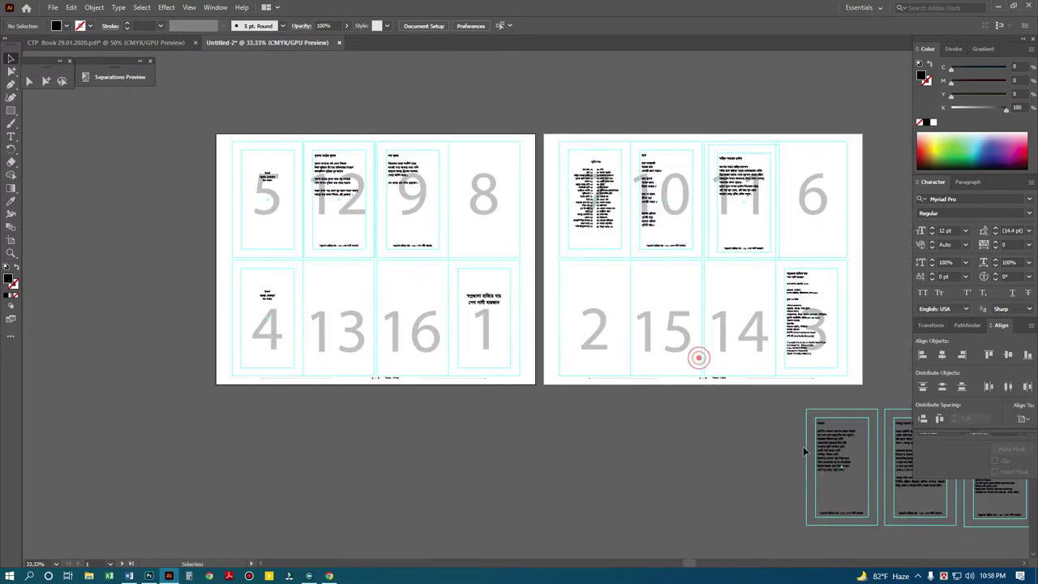
pyautogui.moveTo(826, 450)
pyautogui.mouseDown()
pyautogui.moveTo(343, 308)
pyautogui.moveTo(328, 270)
pyautogui.mouseUp()
pyautogui.moveTo(411, 333); pyautogui.dragTo(378, 299)
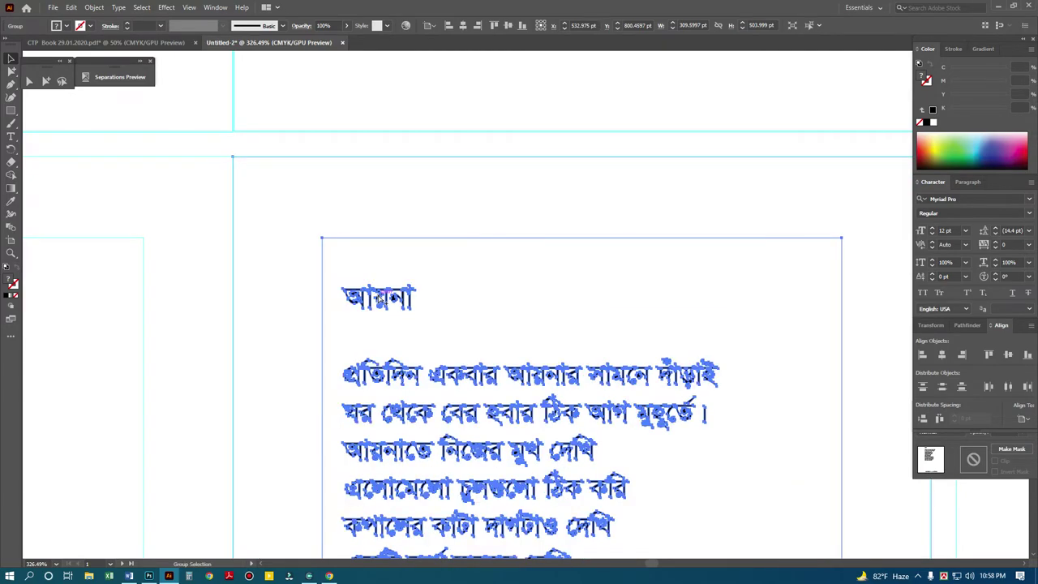
pyautogui.hotkey('ctrl', '-')
pyautogui.hotkey('ctrl', '-')
pyautogui.hotkey('ctrl', '-')
pyautogui.hotkey('ctrl', '-')
pyautogui.hotkey('ctrl', '-')
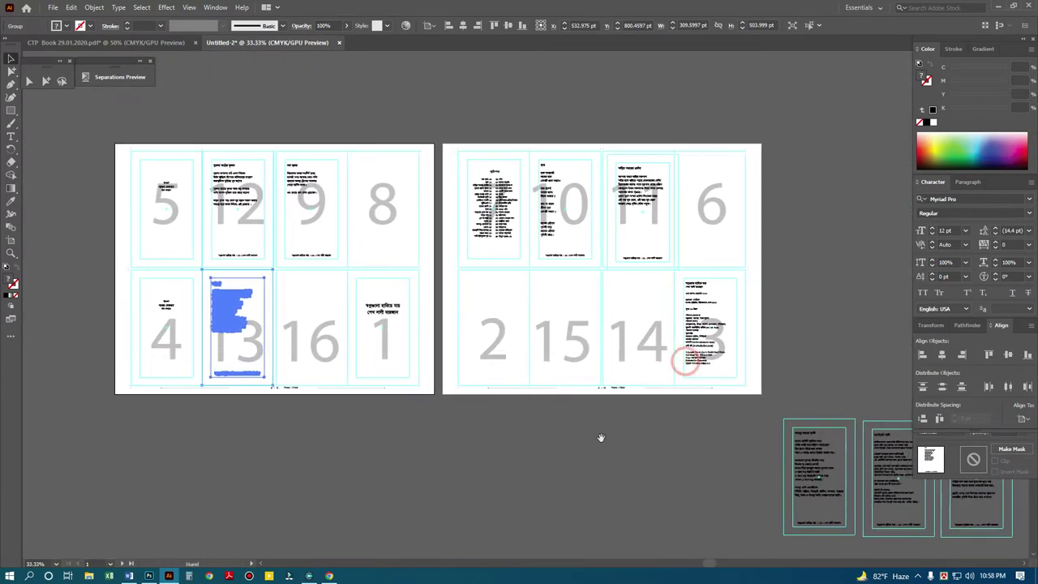
pyautogui.click(633, 430)
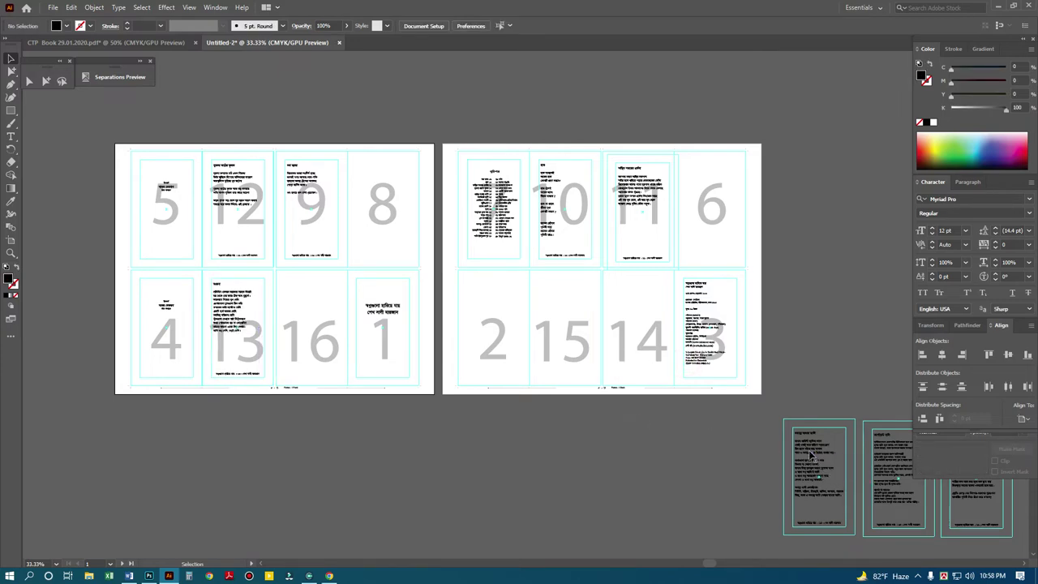
# Place the poem 'নবান্নে ব্যথার ডালি' into slot 14 and nudge it into alignment.
pyautogui.moveTo(821, 464); pyautogui.dragTo(626, 306)
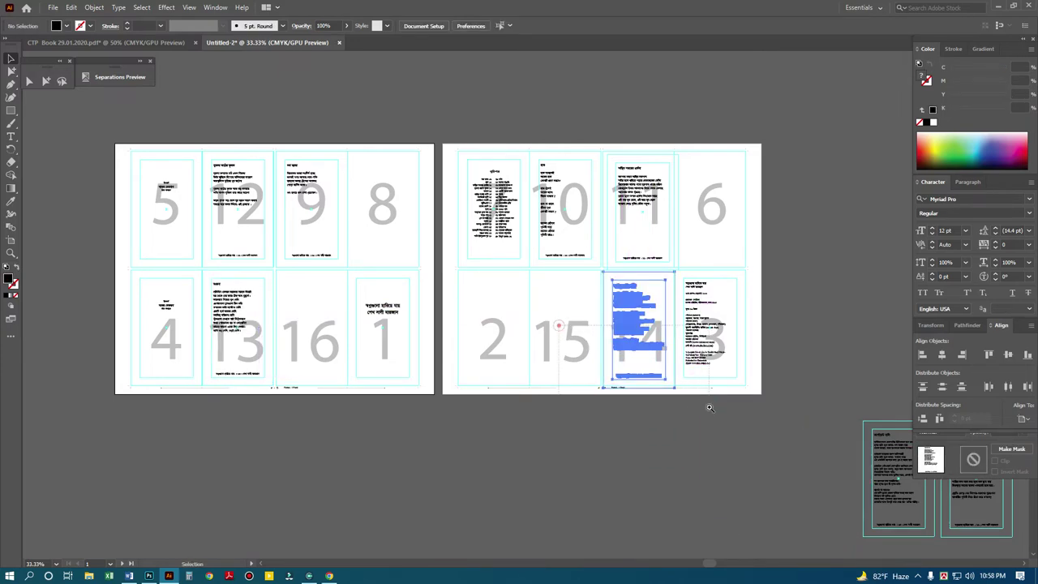
pyautogui.scroll(6, 556, 324)
pyautogui.click(584, 361)
pyautogui.scroll(-2, 602, 232)
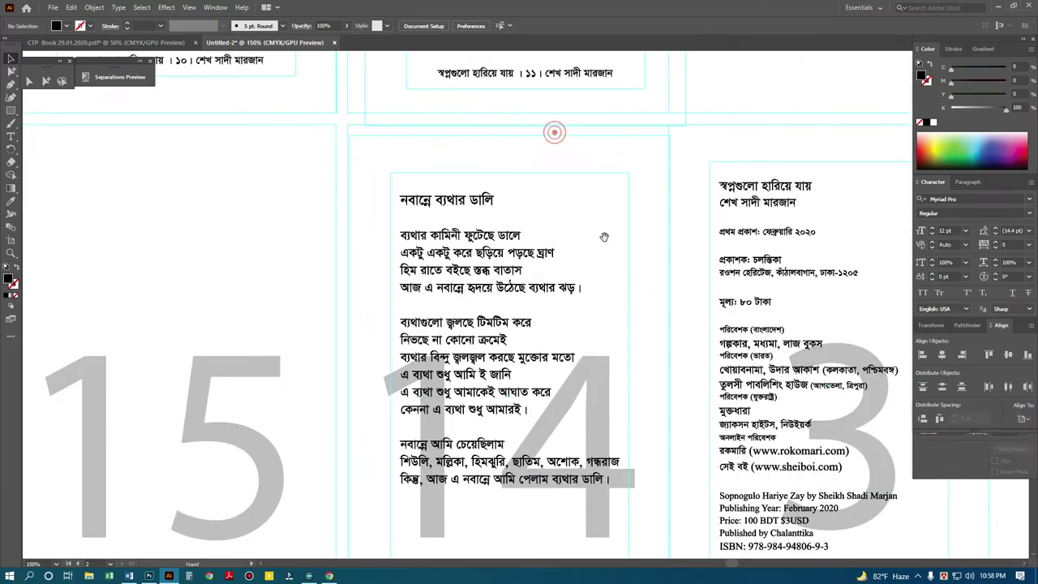
pyautogui.moveTo(603, 232); pyautogui.dragTo(635, 275)
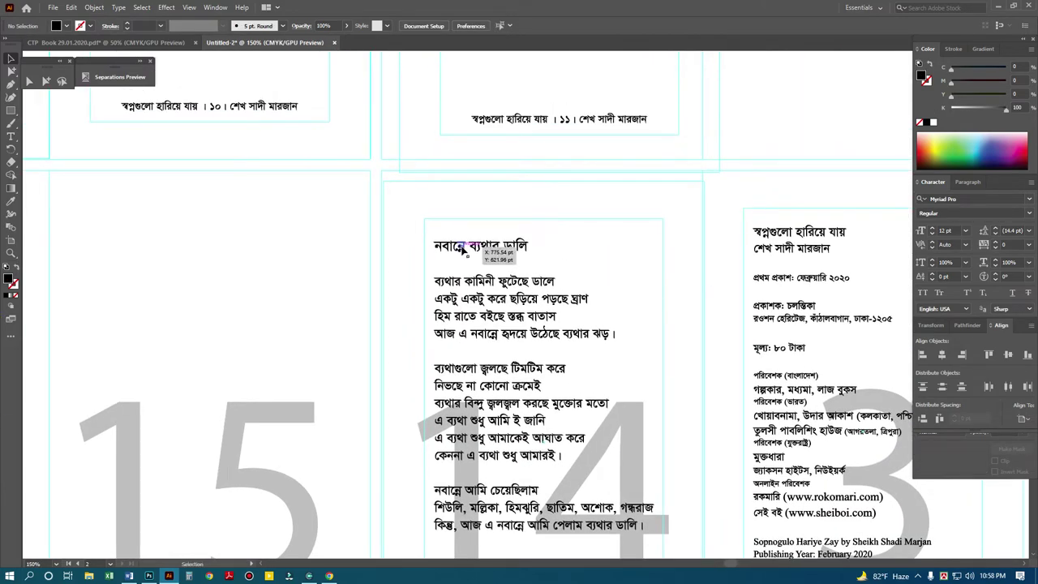
pyautogui.moveTo(464, 257); pyautogui.dragTo(459, 241)
# Zoom in and nudge the slot 11 poem into alignment.
pyautogui.keyDown('alt'); pyautogui.click(594, 131); pyautogui.keyUp('alt')
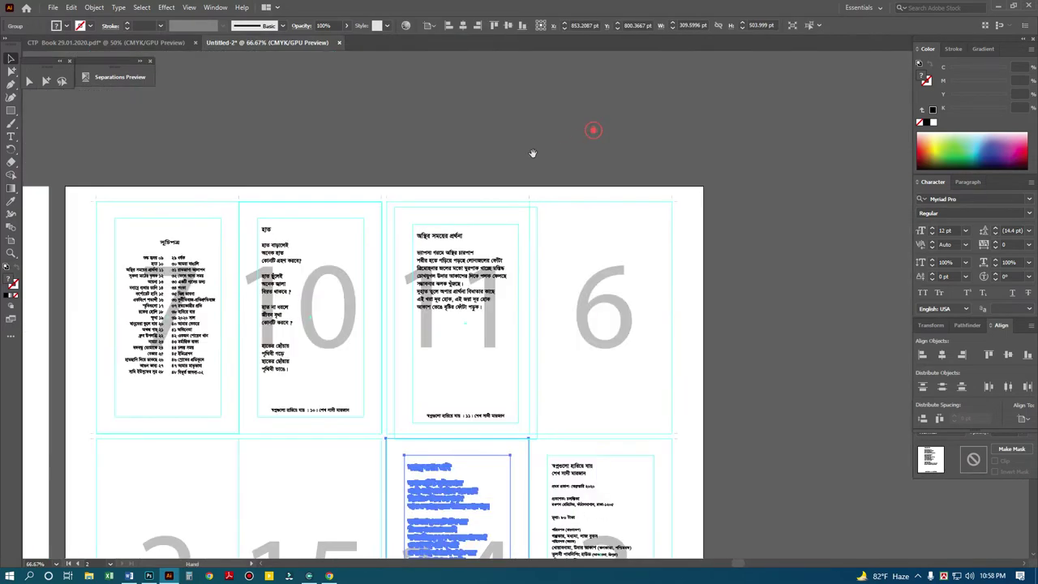
pyautogui.moveTo(366, 186); pyautogui.dragTo(413, 276)
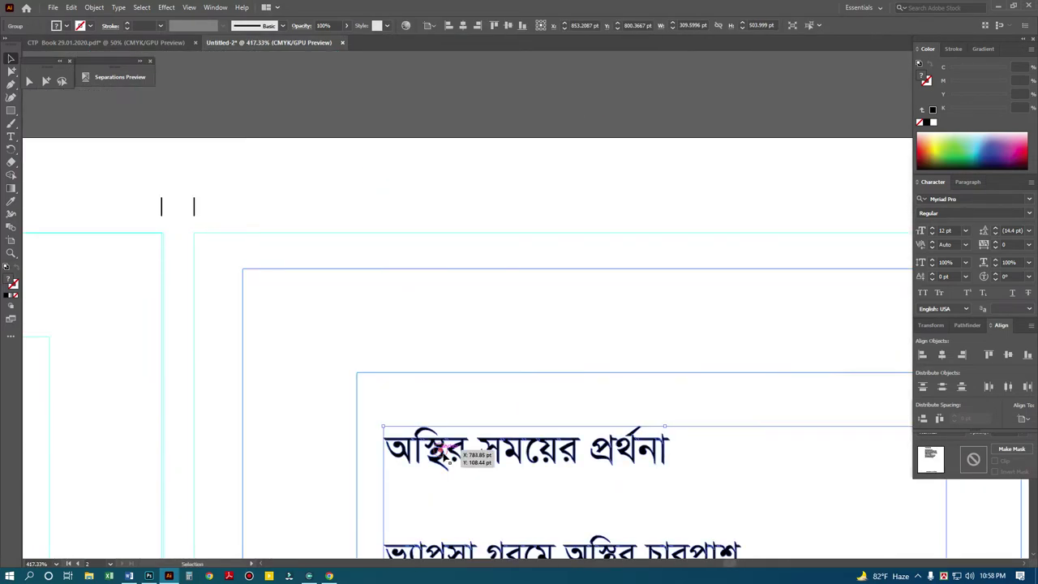
pyautogui.moveTo(430, 454); pyautogui.dragTo(387, 424)
pyautogui.hotkey('ctrl', '0')
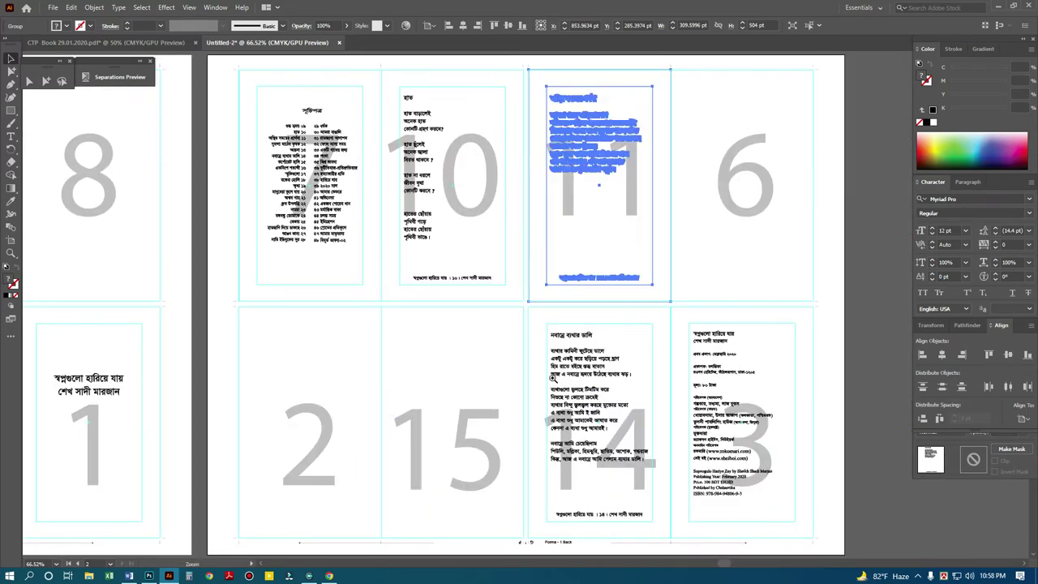
pyautogui.hotkey('ctrl', '-')
pyautogui.hotkey('ctrl', '-')
pyautogui.click(650, 319)
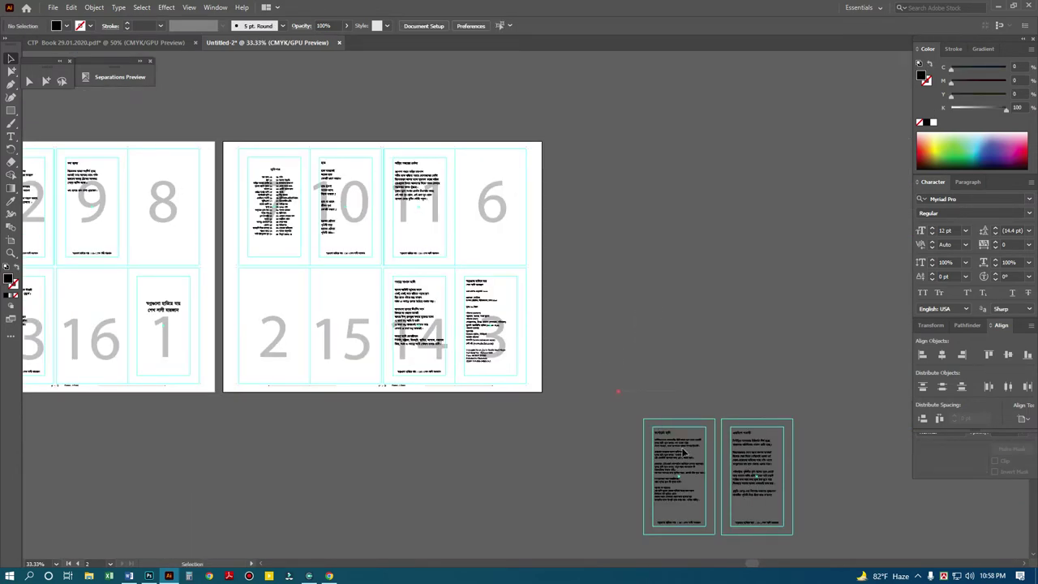
# Place the page 15 poem into slot 15, nudged higher in the slot.
pyautogui.moveTo(663, 459); pyautogui.dragTo(333, 313)
pyautogui.moveTo(283, 243); pyautogui.dragTo(434, 348)
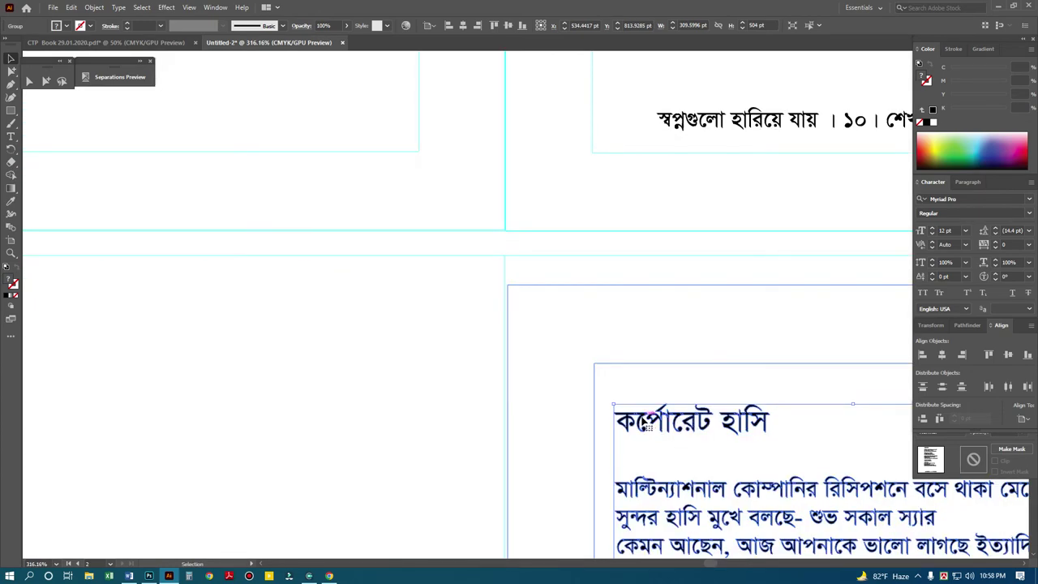
pyautogui.moveTo(647, 422); pyautogui.dragTo(639, 392)
pyautogui.hotkey('ctrl', '0')
pyautogui.hotkey('ctrl', '=')
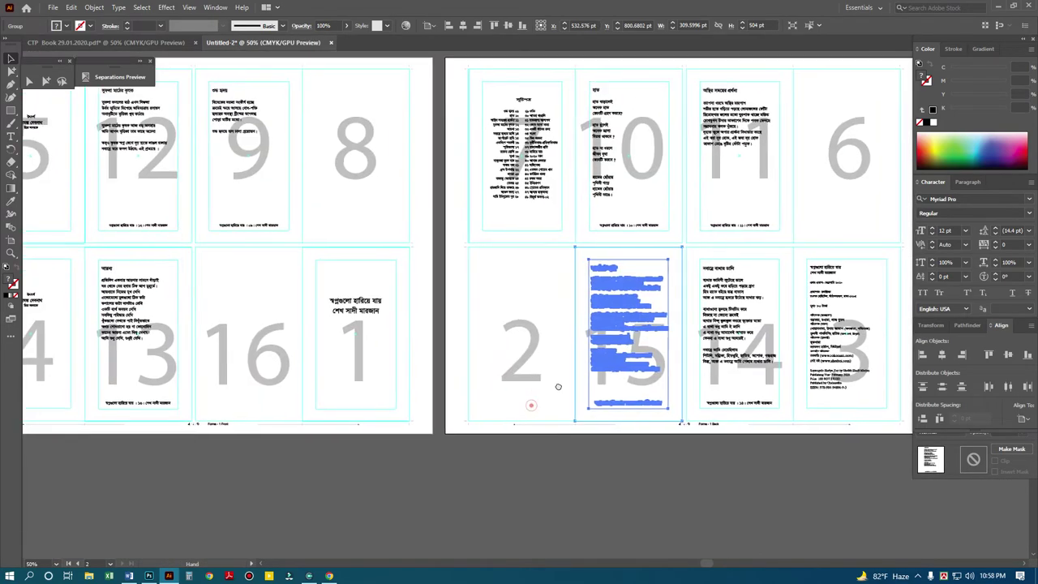
pyautogui.hotkey('ctrl', '-')
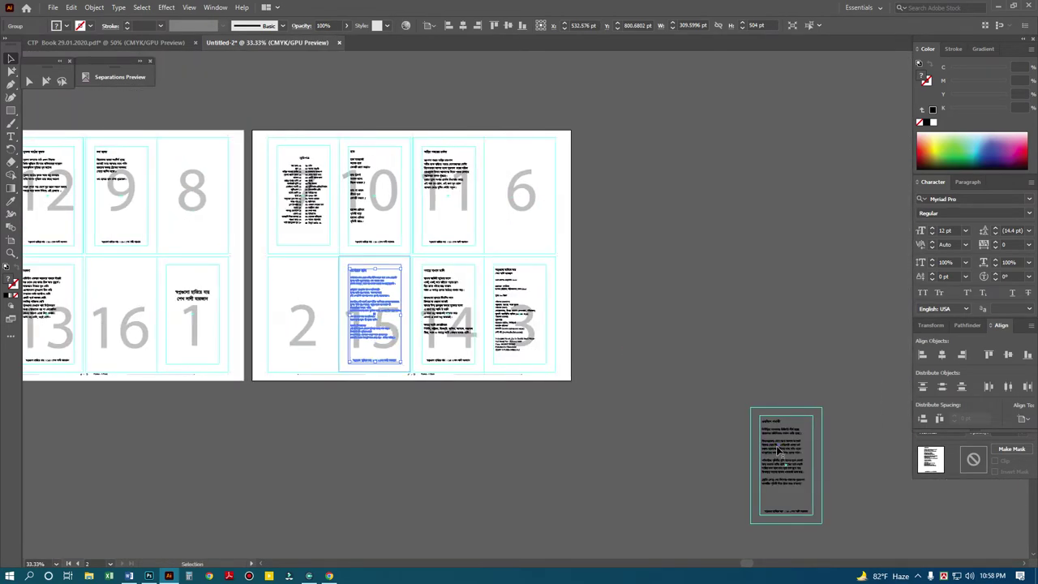
# Move the page 16 poem onto slot 16 on the first sheet and align it.
pyautogui.moveTo(777, 451); pyautogui.dragTo(117, 300)
pyautogui.moveTo(66, 238); pyautogui.dragTo(206, 342)
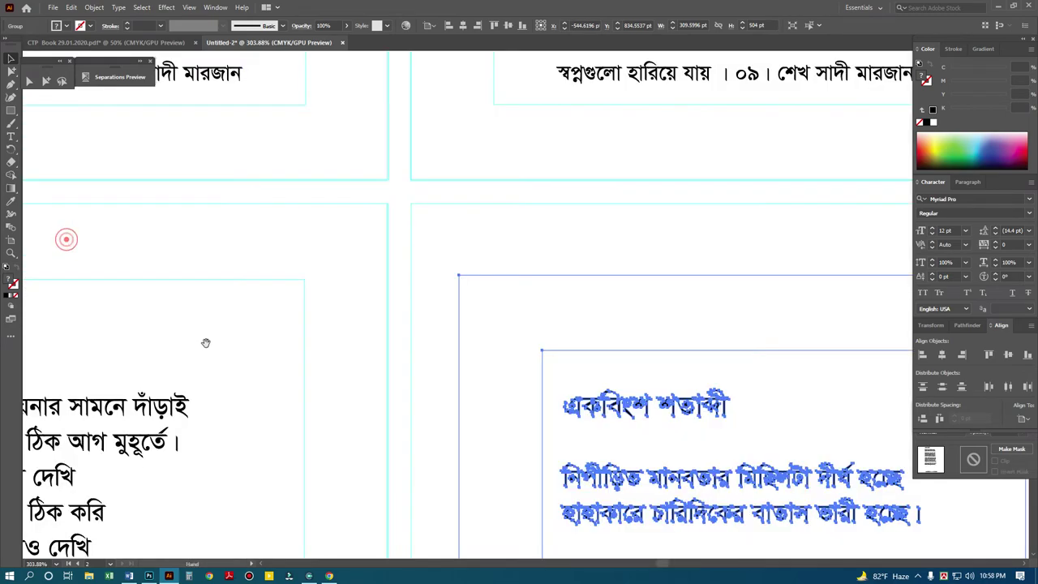
pyautogui.moveTo(593, 409); pyautogui.dragTo(546, 339)
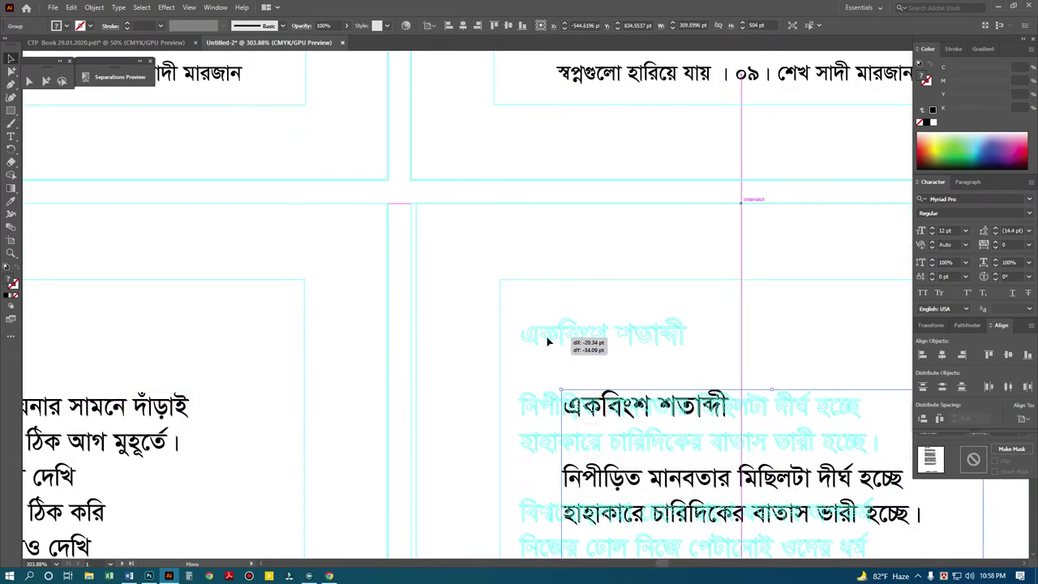
pyautogui.hotkey('ctrl', '0')
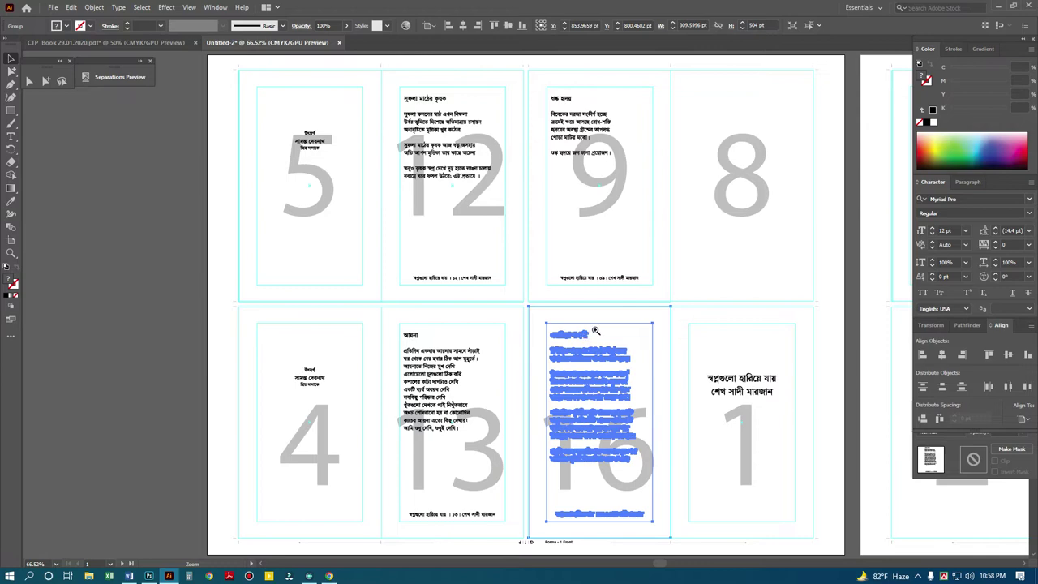
pyautogui.hotkey('ctrl', '-')
pyautogui.moveTo(655, 377); pyautogui.dragTo(534, 413)
pyautogui.click(581, 499)
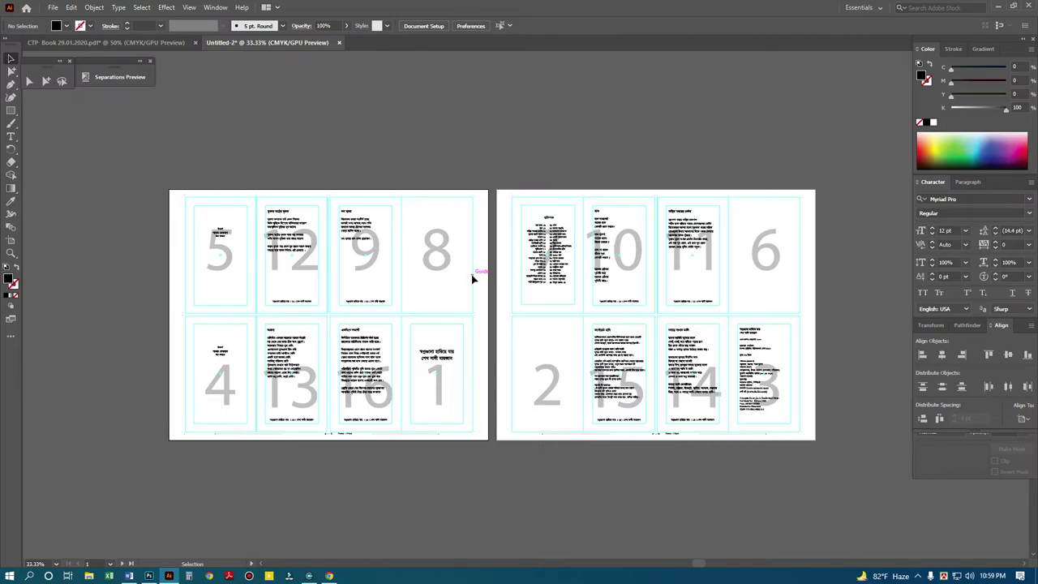
pyautogui.click(765, 249)
pyautogui.click(542, 381)
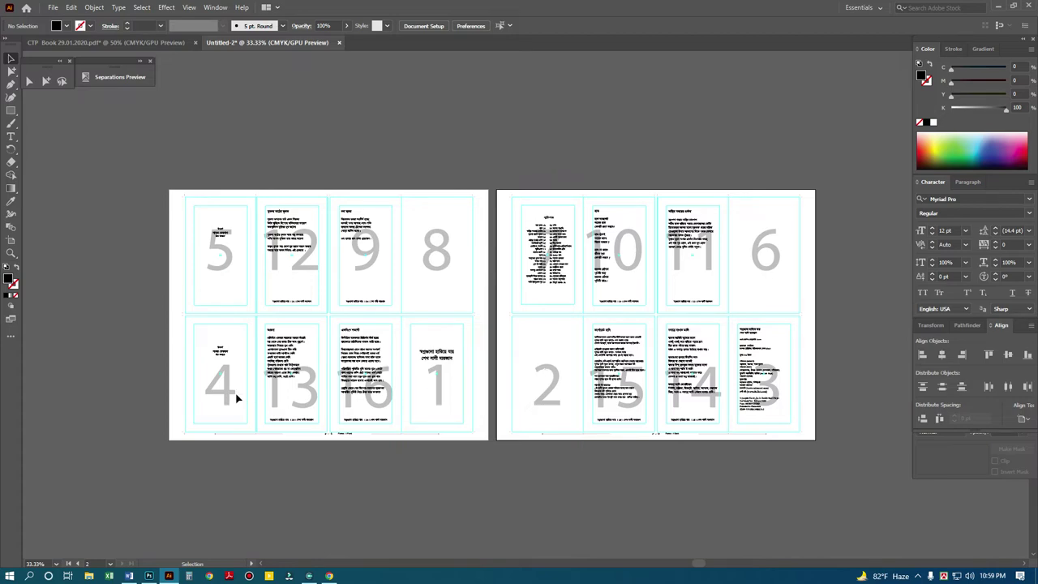
pyautogui.click(799, 387)
pyautogui.click(218, 231)
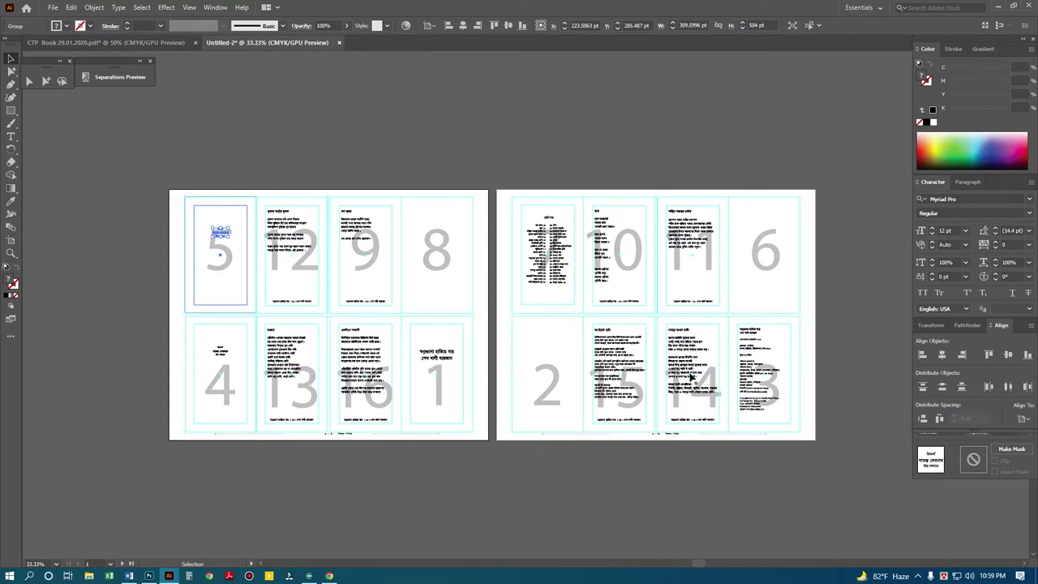
pyautogui.click(621, 372)
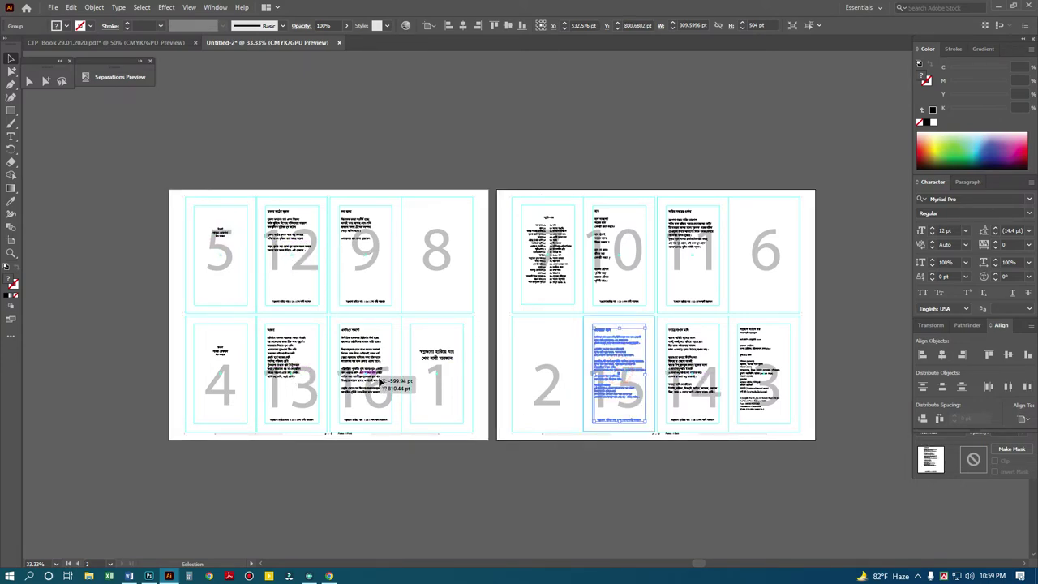
pyautogui.click(463, 460)
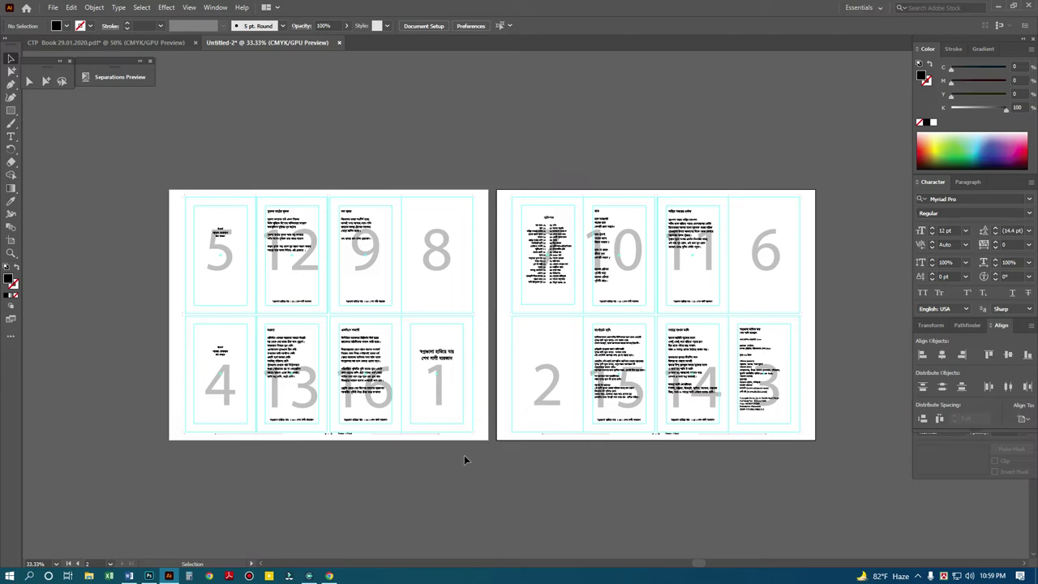
pyautogui.click(436, 258)
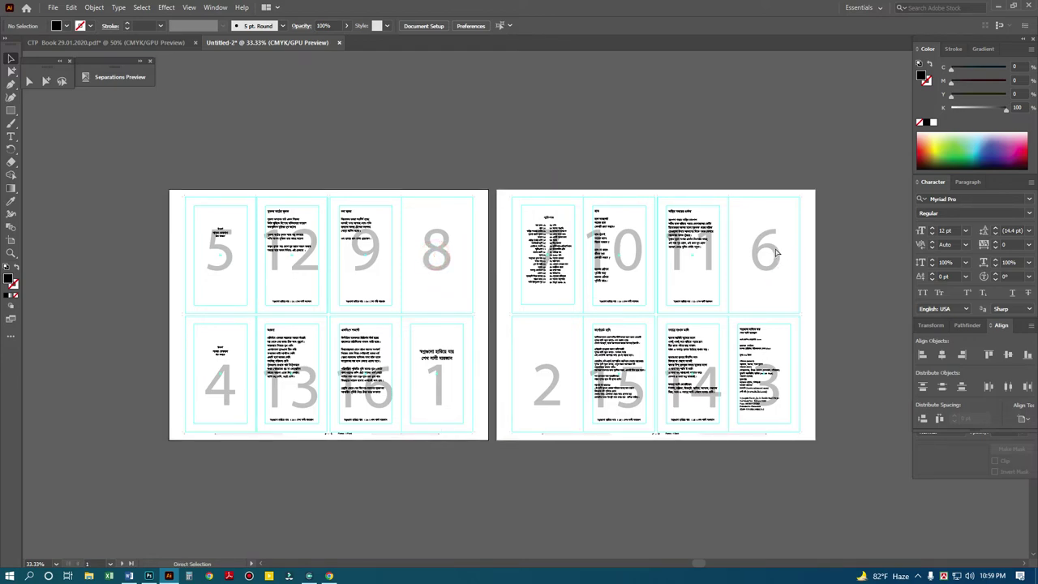
# Move the large page-number labels from the sheets to below the artboards.
pyautogui.hotkey('ctrl', 'a')
pyautogui.click(680, 127)
pyautogui.click(753, 254)
pyautogui.hotkey('ctrl', '-')
pyautogui.scroll(-2, 640, 234)
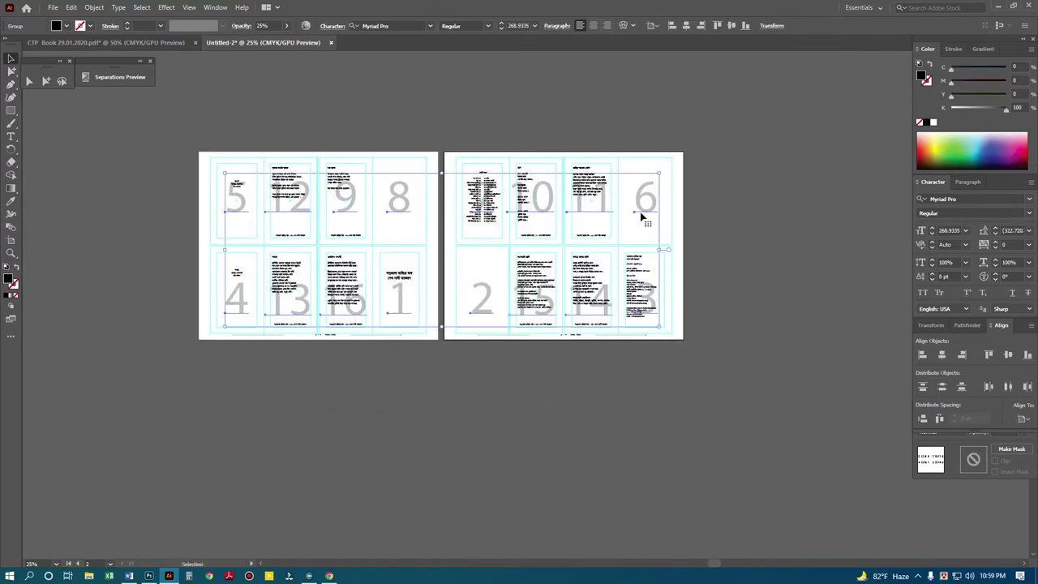
pyautogui.moveTo(643, 212); pyautogui.dragTo(647, 412)
pyautogui.click(750, 380)
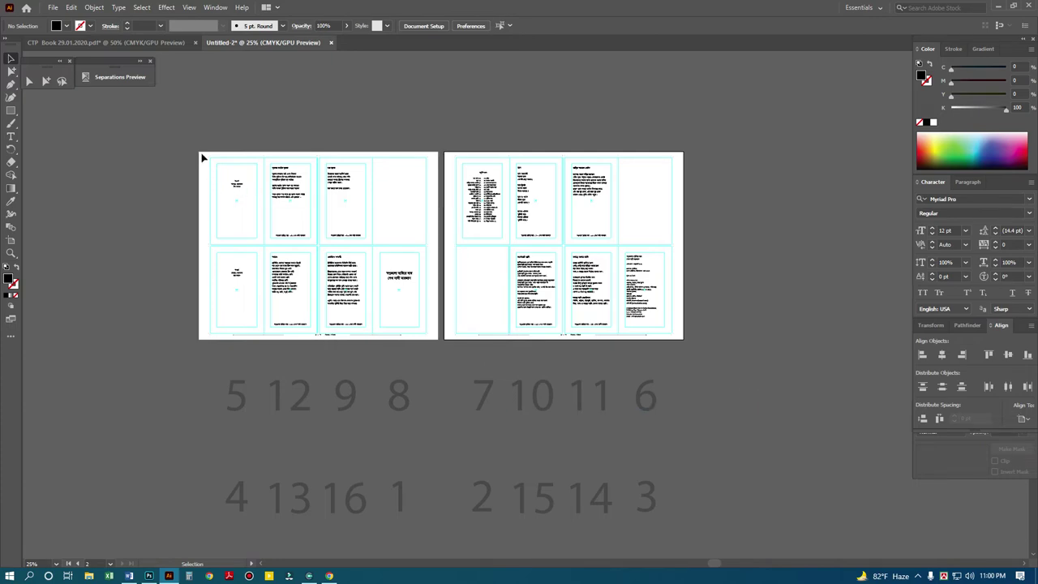
# Group the first sheet's page contents and select the second sheet's contents.
pyautogui.moveTo(200, 144); pyautogui.dragTo(434, 340)
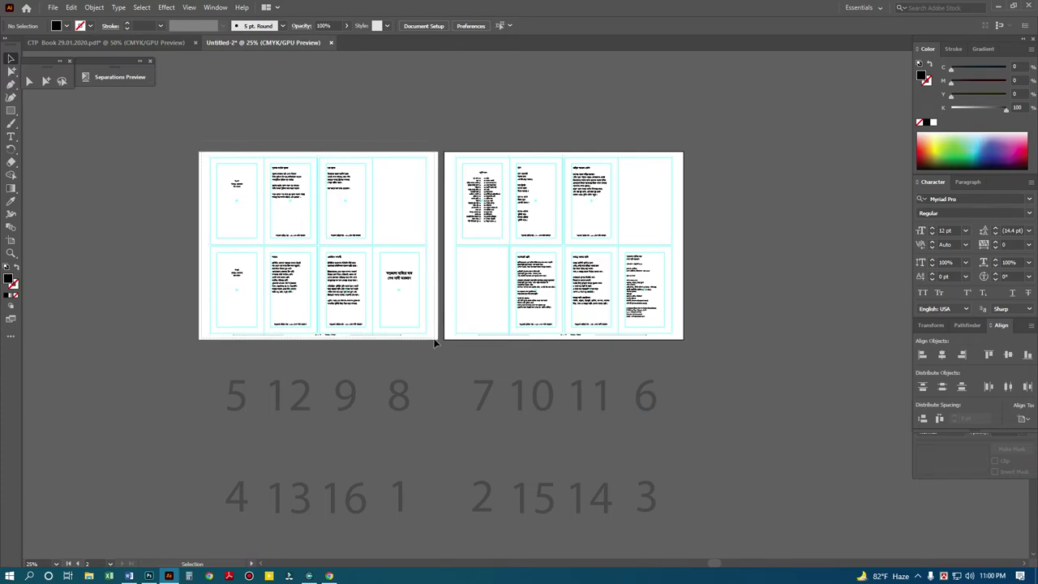
pyautogui.hotkey('ctrl', 'g')
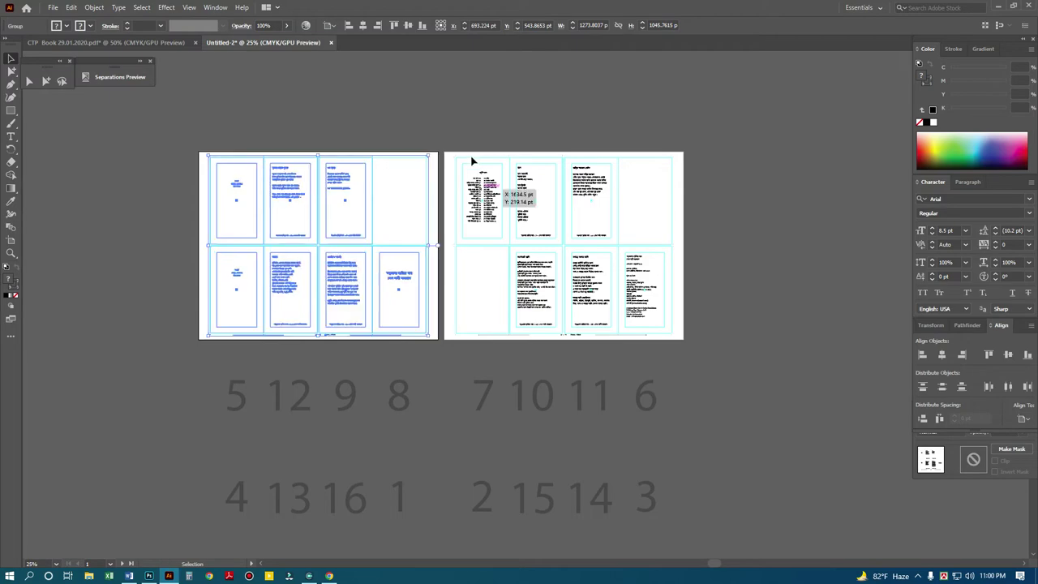
pyautogui.hotkey('ctrl', 'alt', 'a')
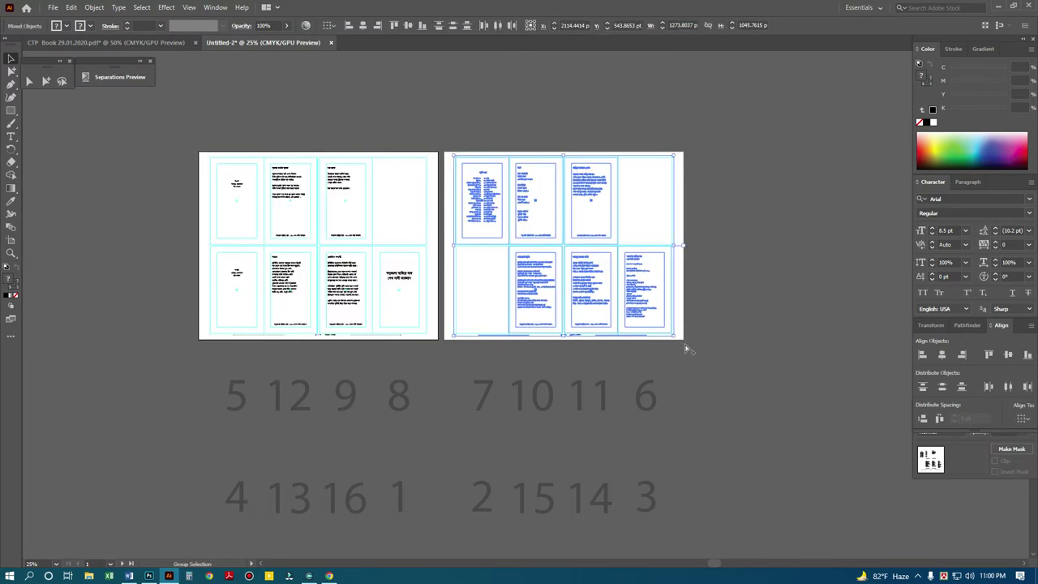
# Ungroup the second sheet's grouped page contents.
pyautogui.click(719, 288)
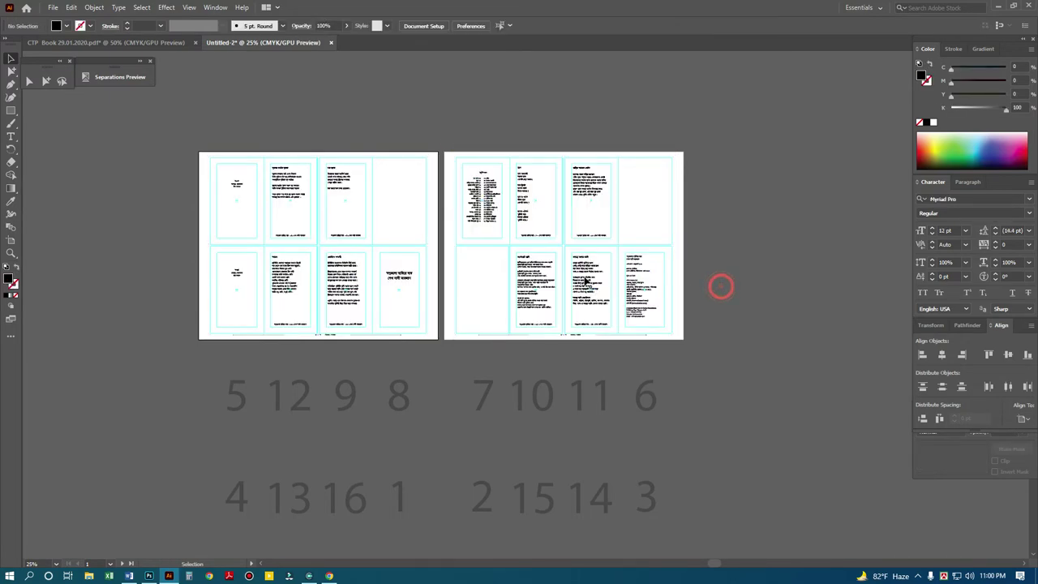
pyautogui.hotkey('ctrl', 'alt', 'a')
pyautogui.click(739, 261)
pyautogui.click(549, 241)
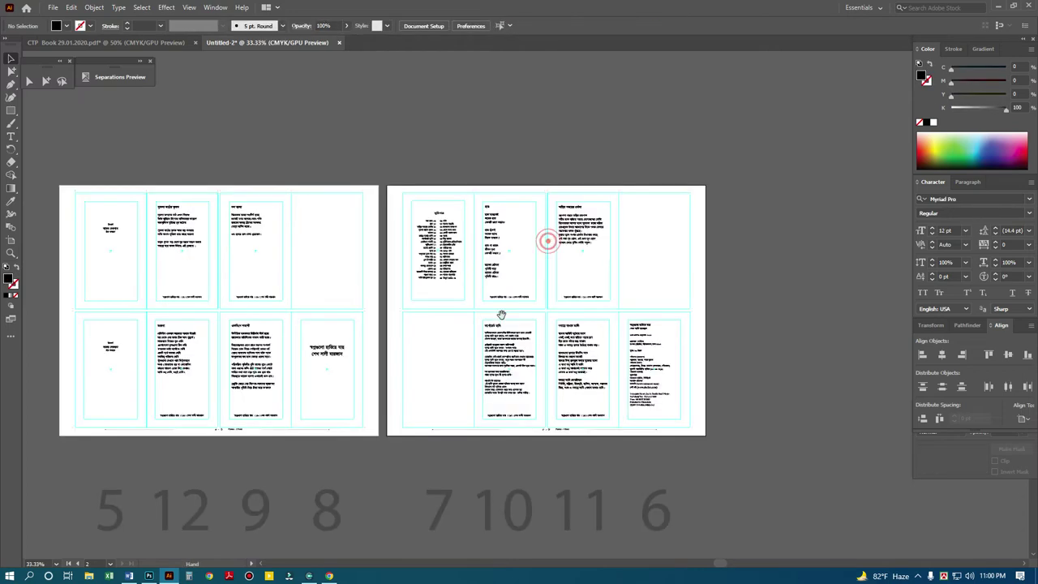
pyautogui.keyDown('alt'); pyautogui.click(501, 313); pyautogui.keyUp('alt')
pyautogui.click(518, 261)
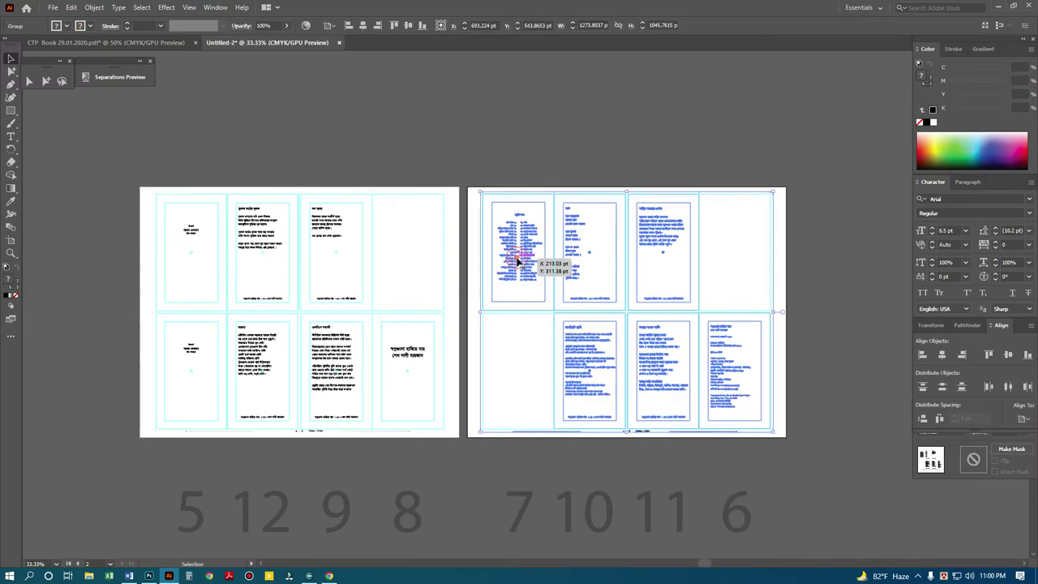
pyautogui.rightClick(517, 261)
pyautogui.click(555, 351)
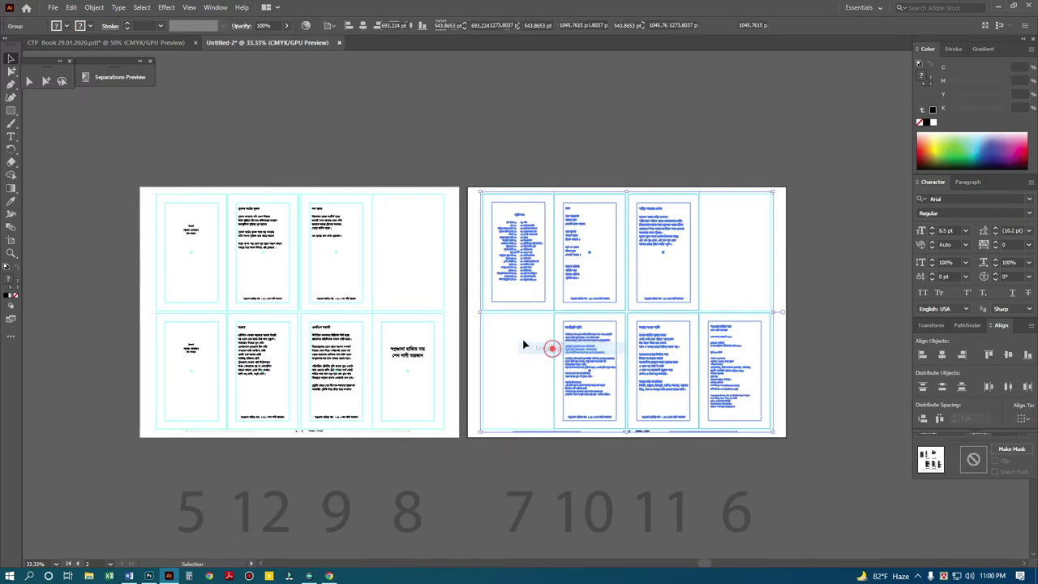
# Ungroup the first sheet's page contents, then select the page 11 poem in the top row.
pyautogui.click(517, 324)
pyautogui.rightClick(329, 344)
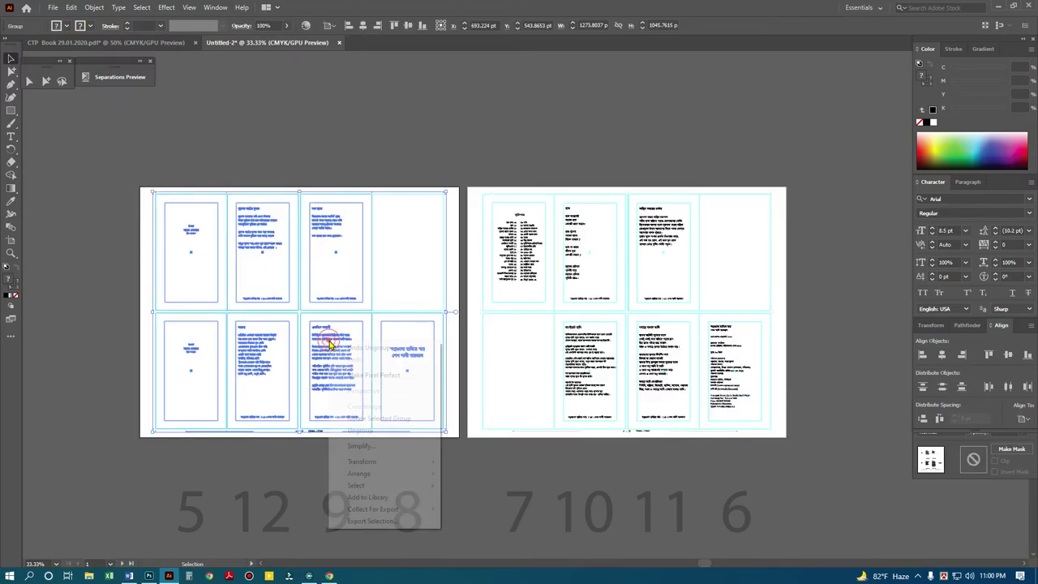
pyautogui.click(370, 431)
pyautogui.click(535, 364)
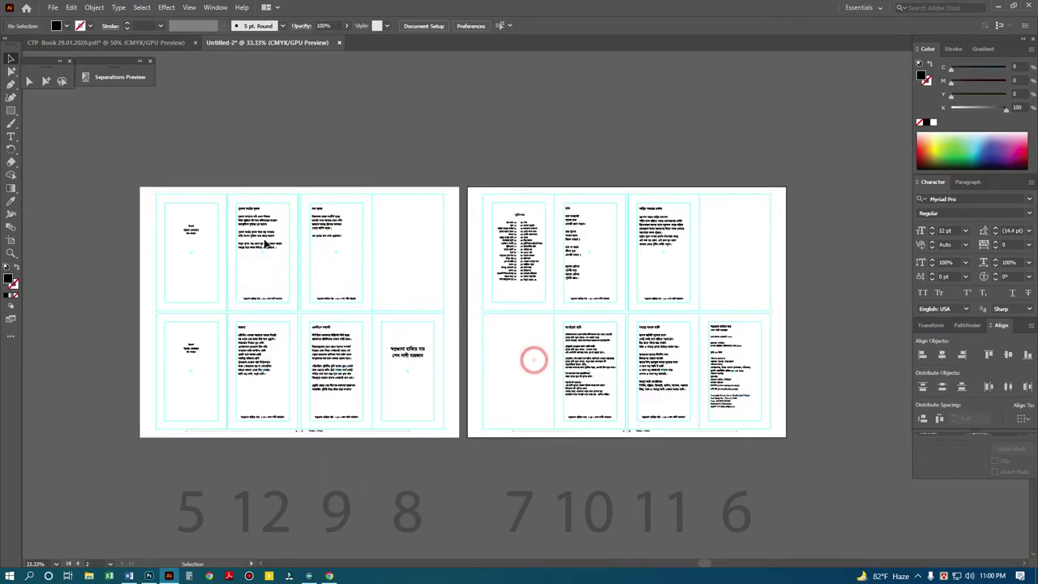
pyautogui.click(653, 217)
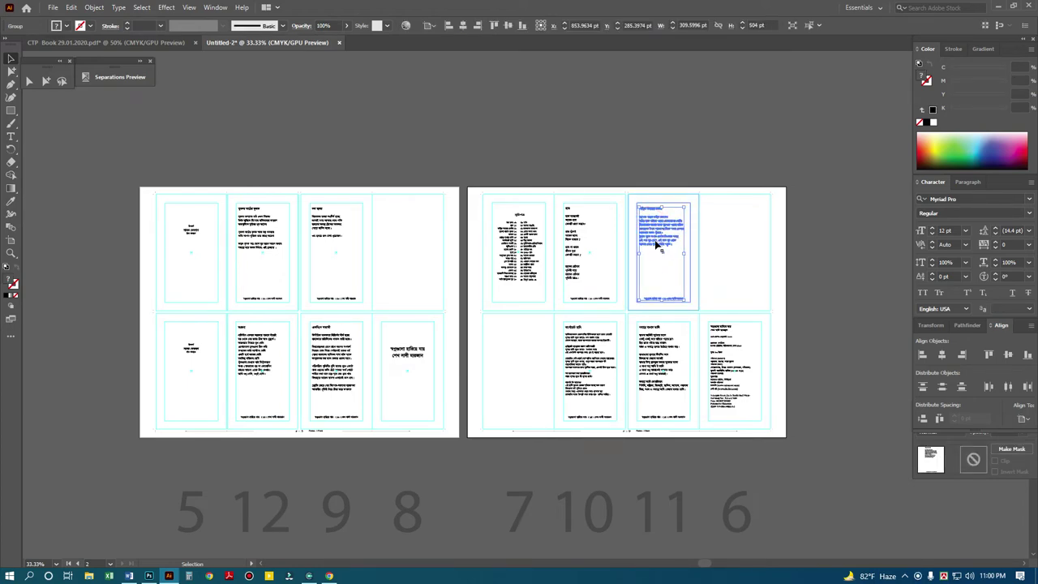
# Rotate the page 11 and page 10 poems 180° upside down.
pyautogui.doubleClick(13, 151)
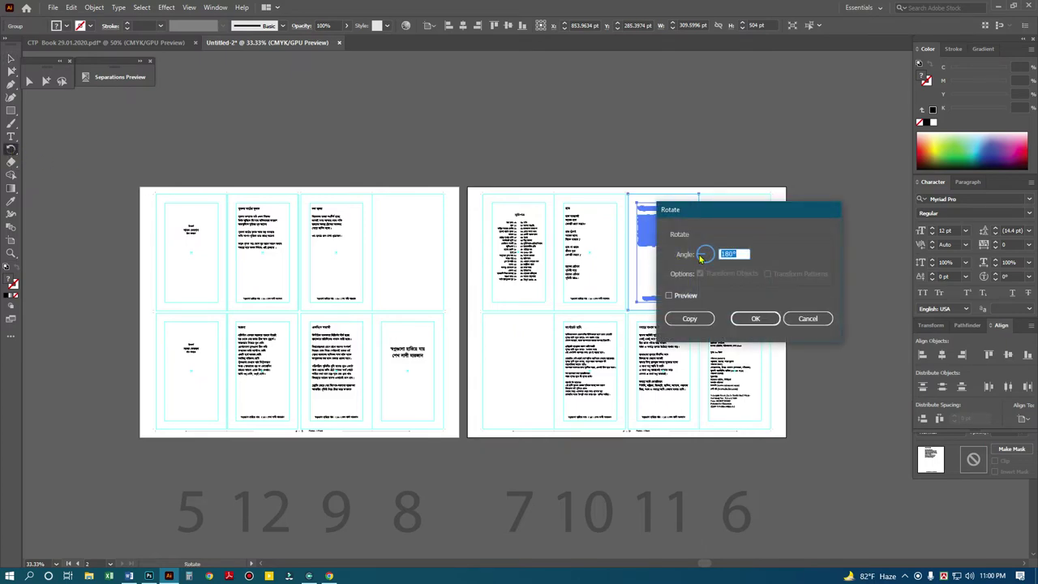
pyautogui.press('Return')
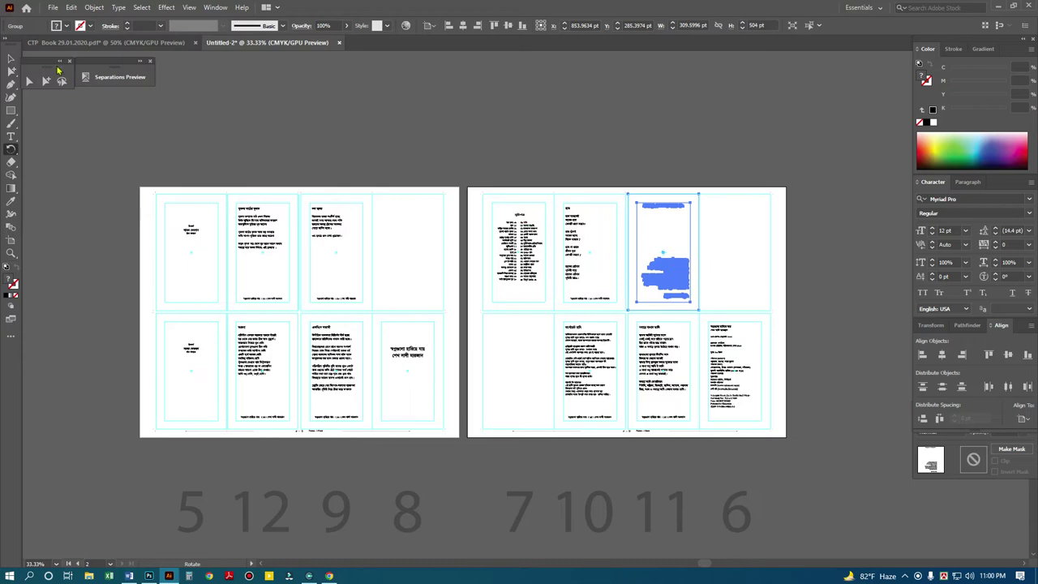
pyautogui.click(10, 59)
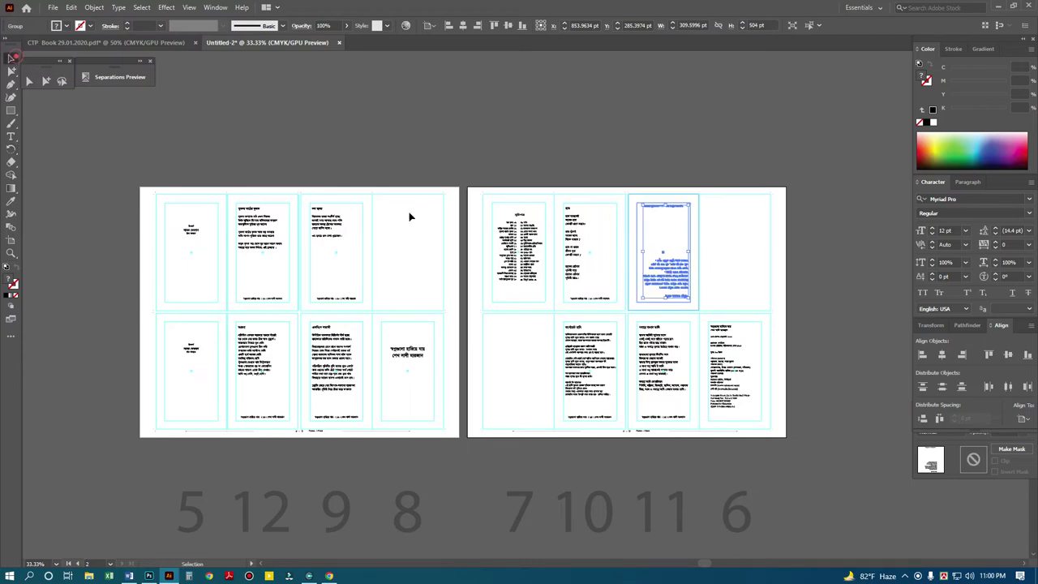
pyautogui.click(570, 240)
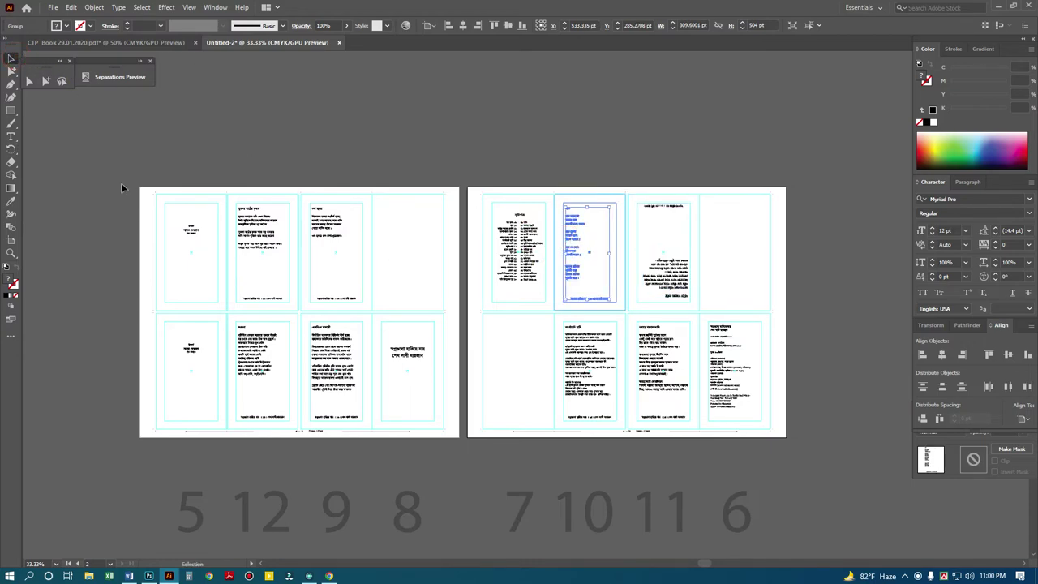
pyautogui.doubleClick(12, 149)
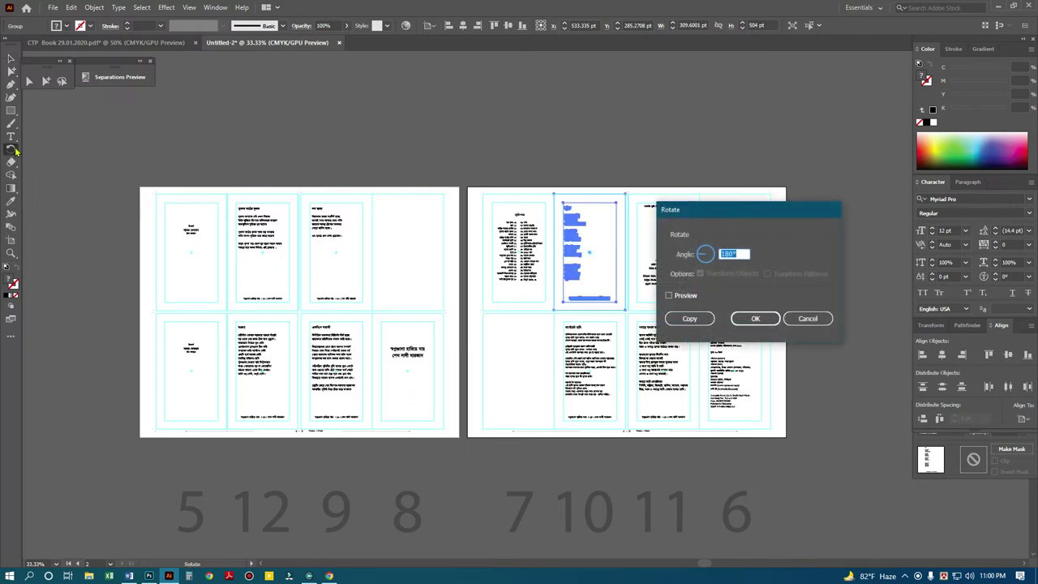
pyautogui.press('Return')
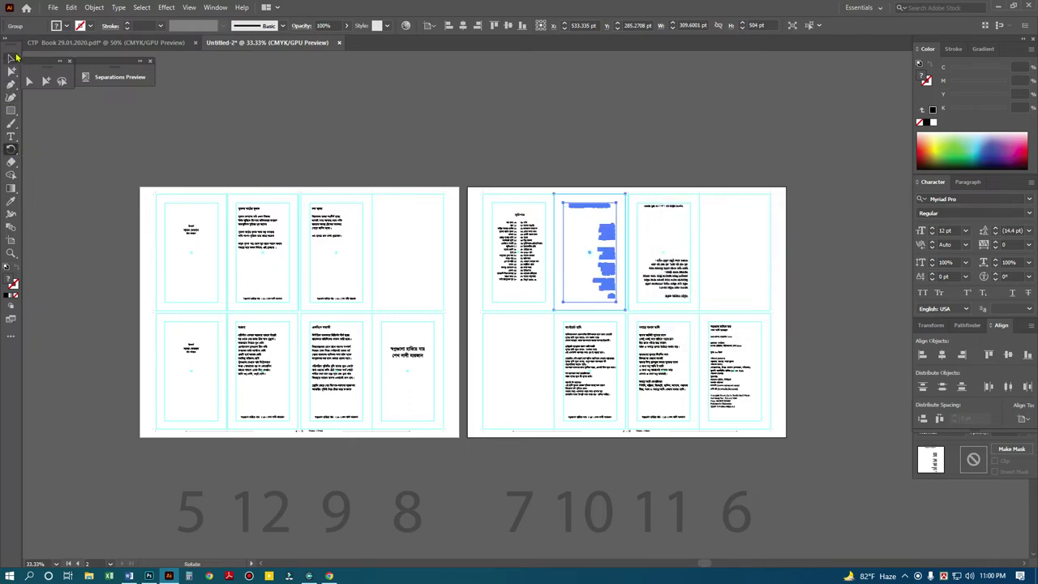
pyautogui.click(11, 58)
pyautogui.click(333, 116)
# Rotate the slot 7 contents page 180° and deselect it.
pyautogui.click(527, 235)
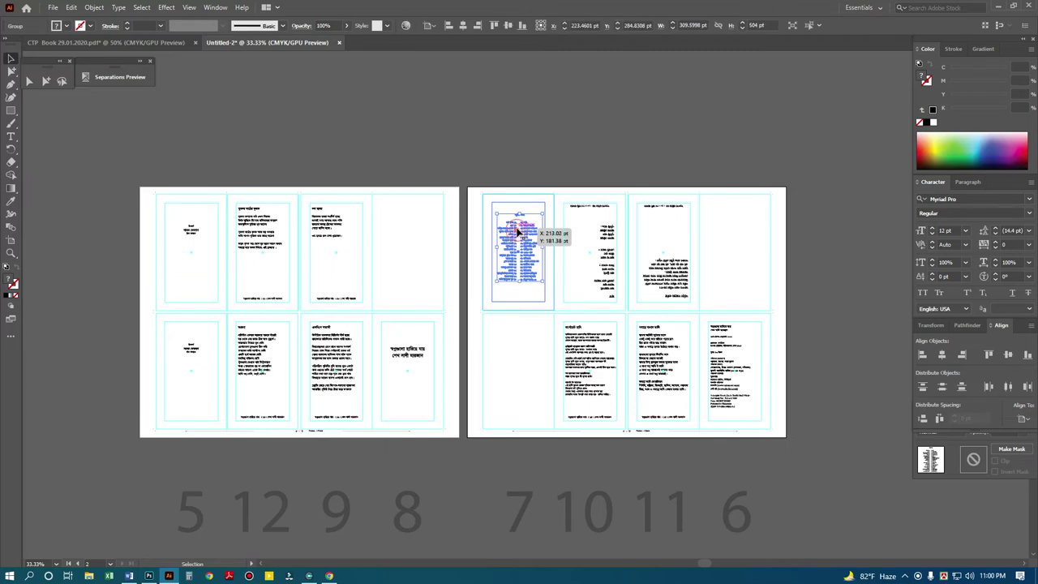
pyautogui.doubleClick(12, 149)
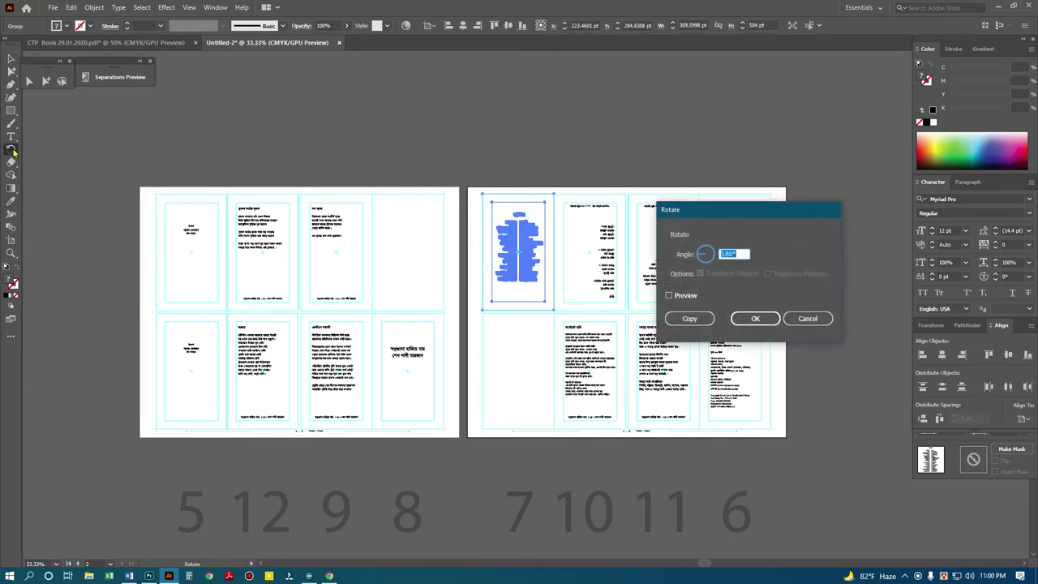
pyautogui.press('Return')
pyautogui.click(12, 58)
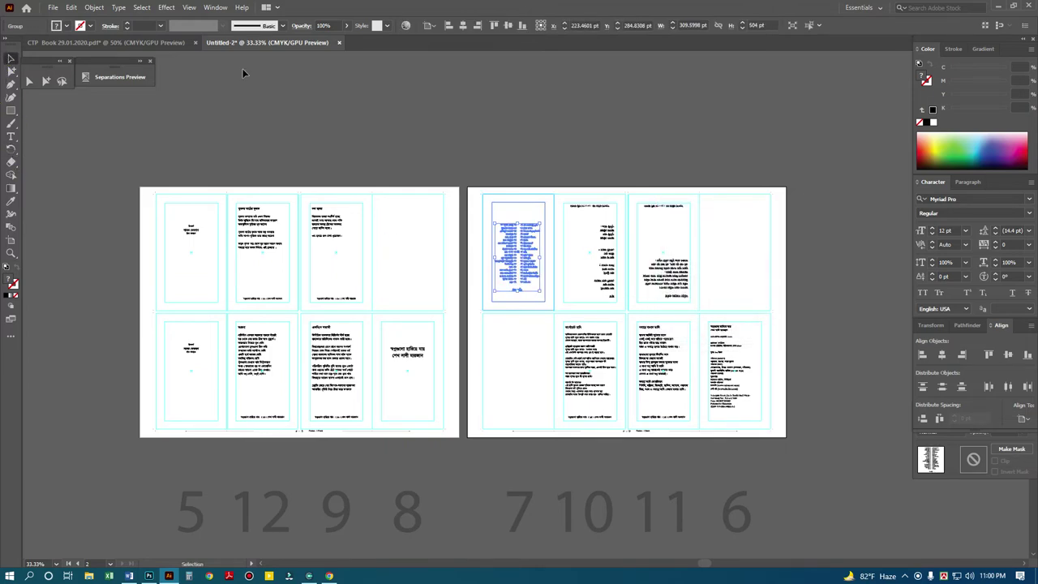
pyautogui.click(273, 69)
# Rotate the slot 9 and slot 12 pages on the left sheet 180°.
pyautogui.click(314, 217)
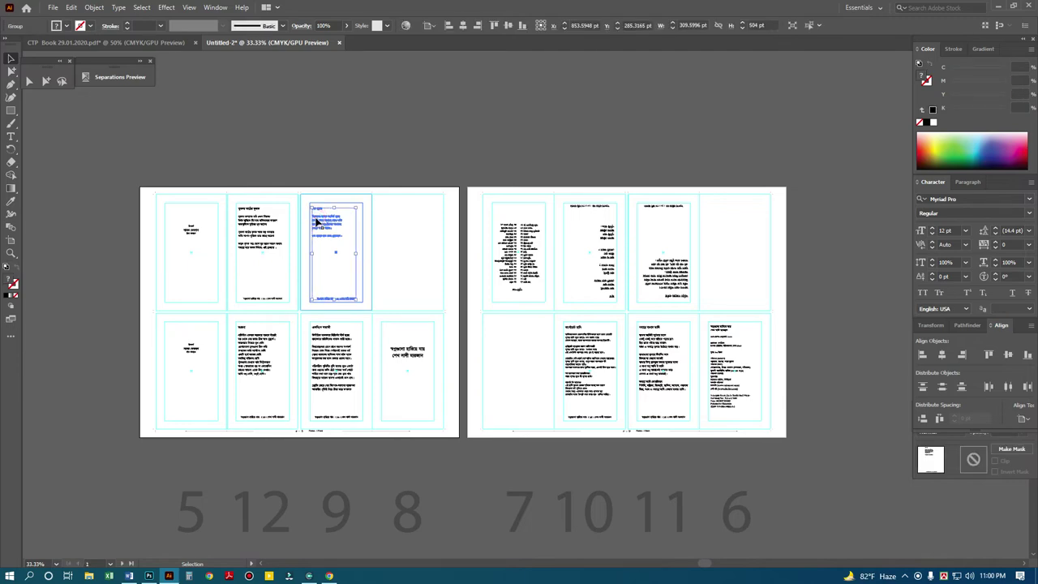
pyautogui.click(13, 151)
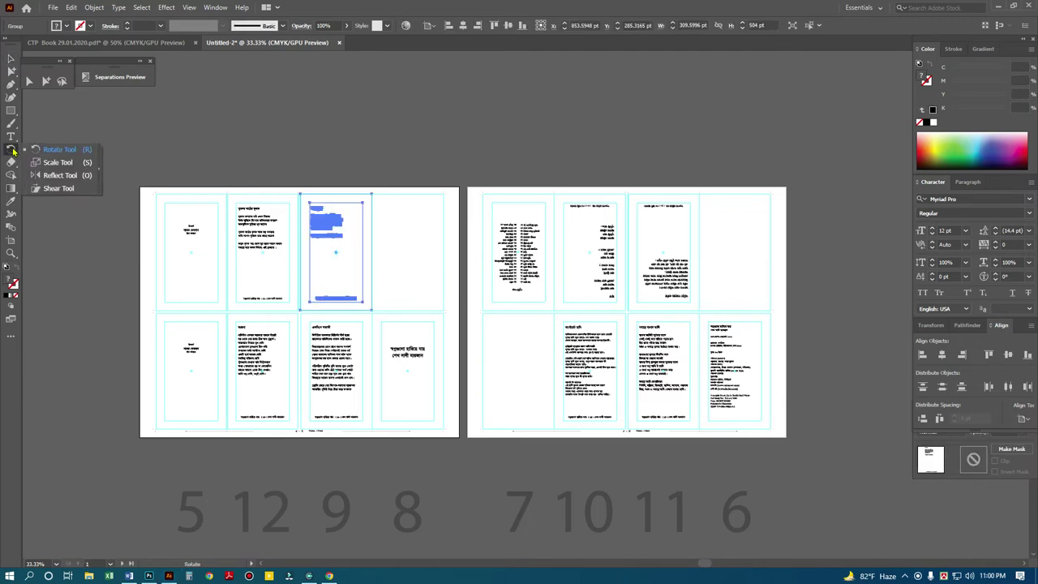
pyautogui.doubleClick(13, 151)
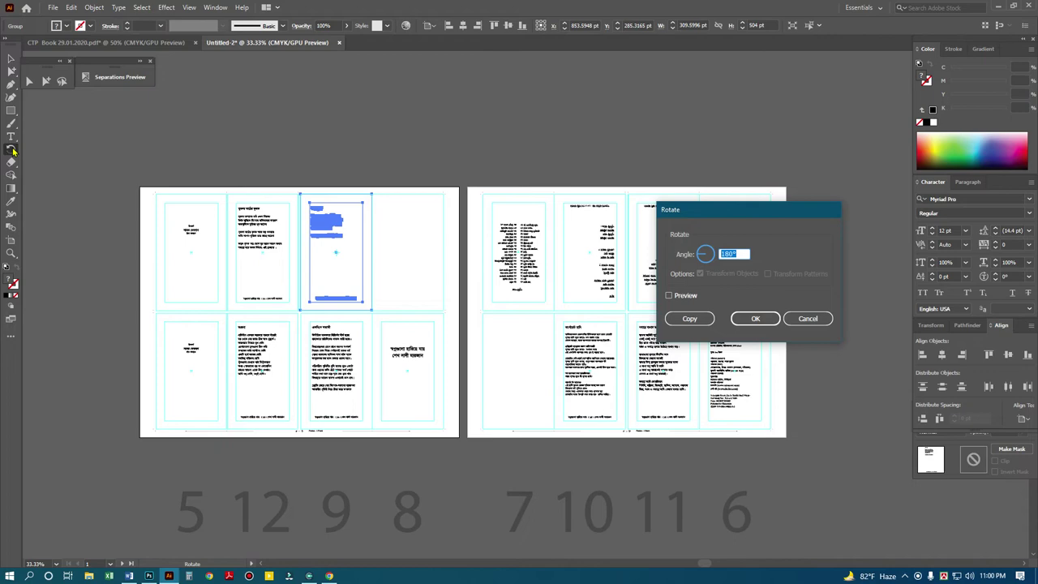
pyautogui.press('Return')
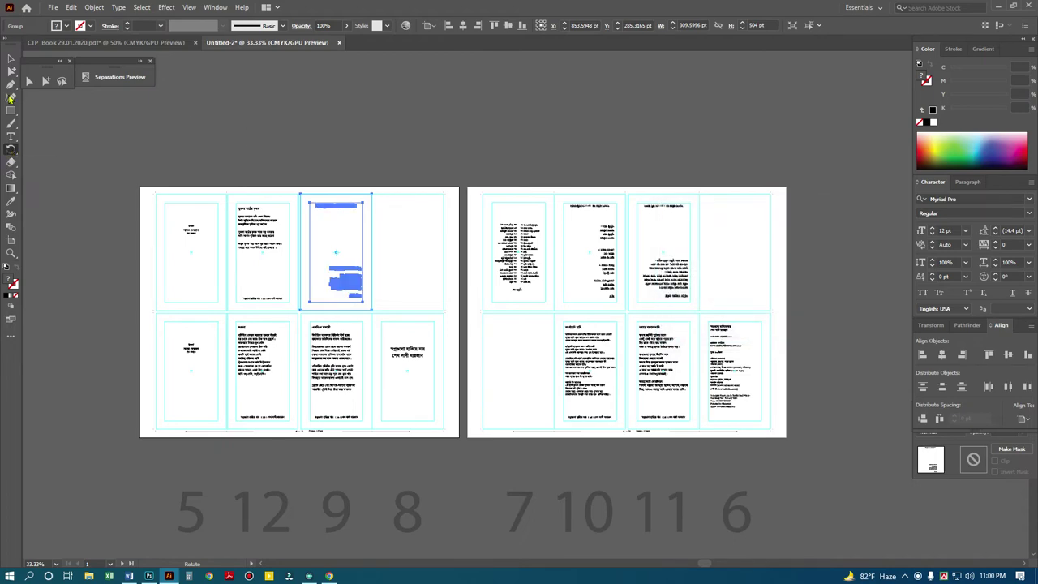
pyautogui.click(10, 58)
pyautogui.click(238, 99)
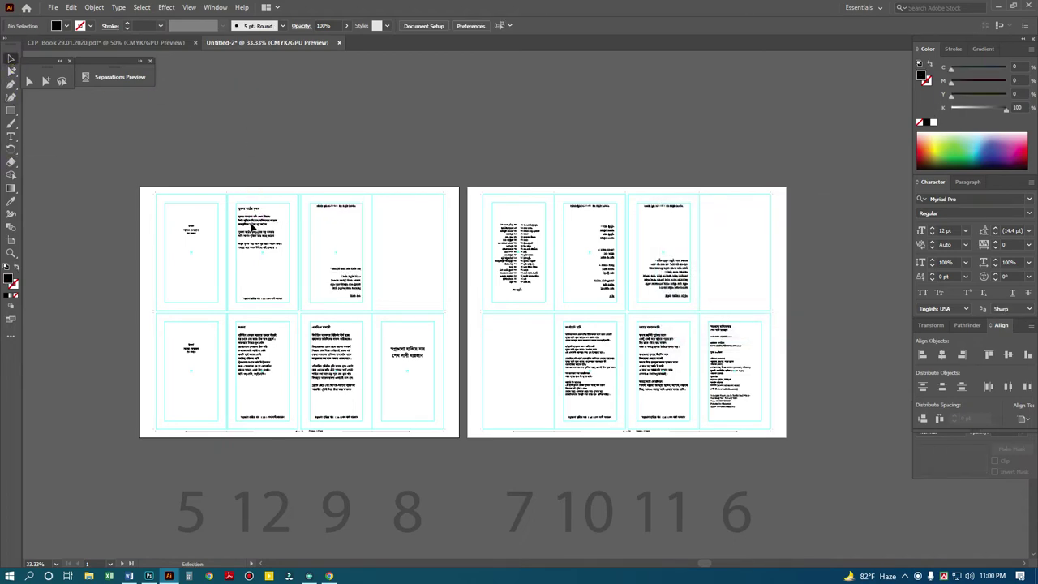
pyautogui.click(252, 229)
pyautogui.doubleClick(12, 148)
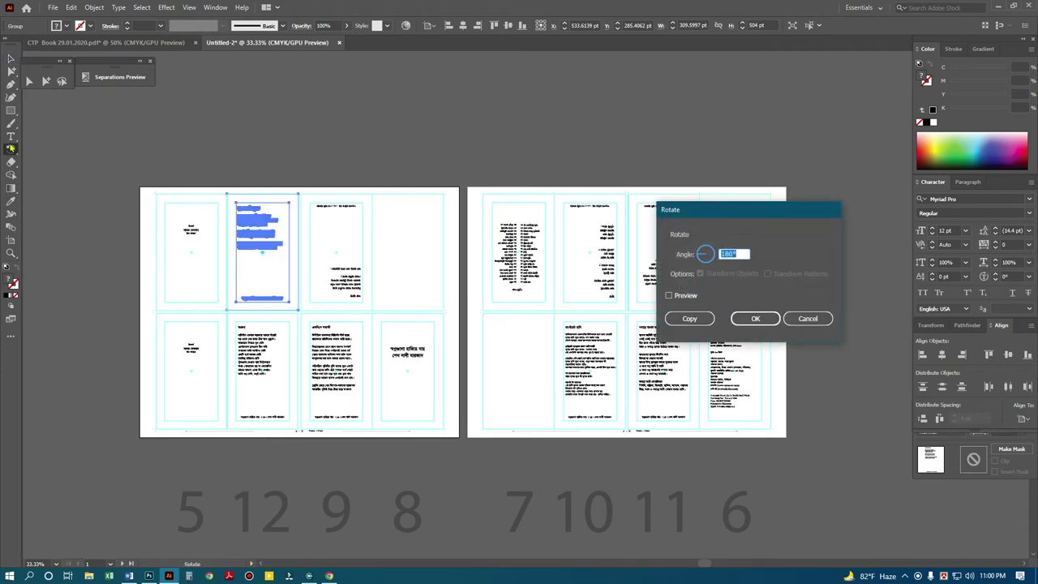
pyautogui.press('Return')
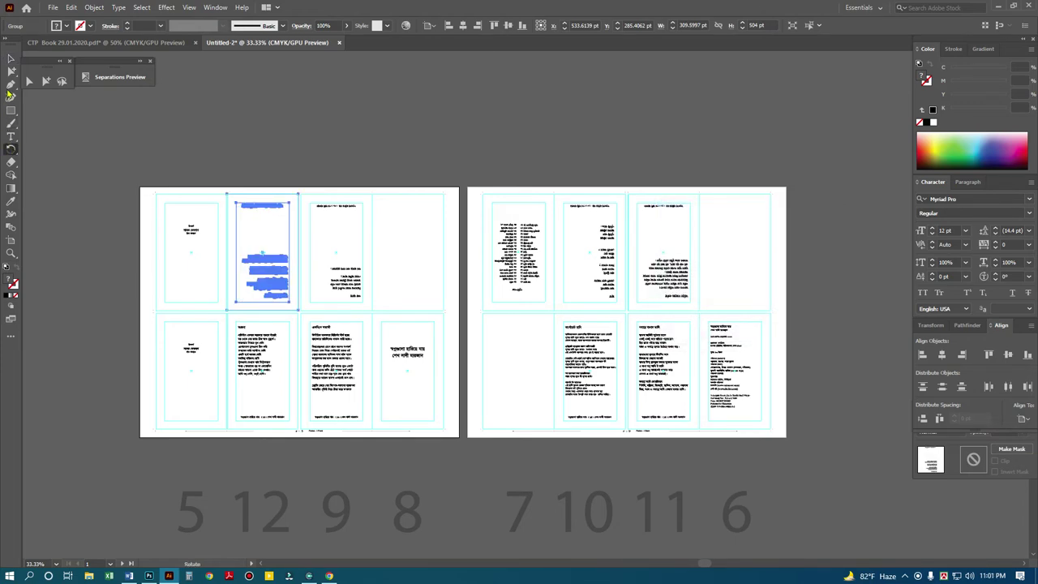
pyautogui.click(11, 59)
pyautogui.click(158, 126)
# Rotate the slot 5 page 180° and deselect it.
pyautogui.click(189, 228)
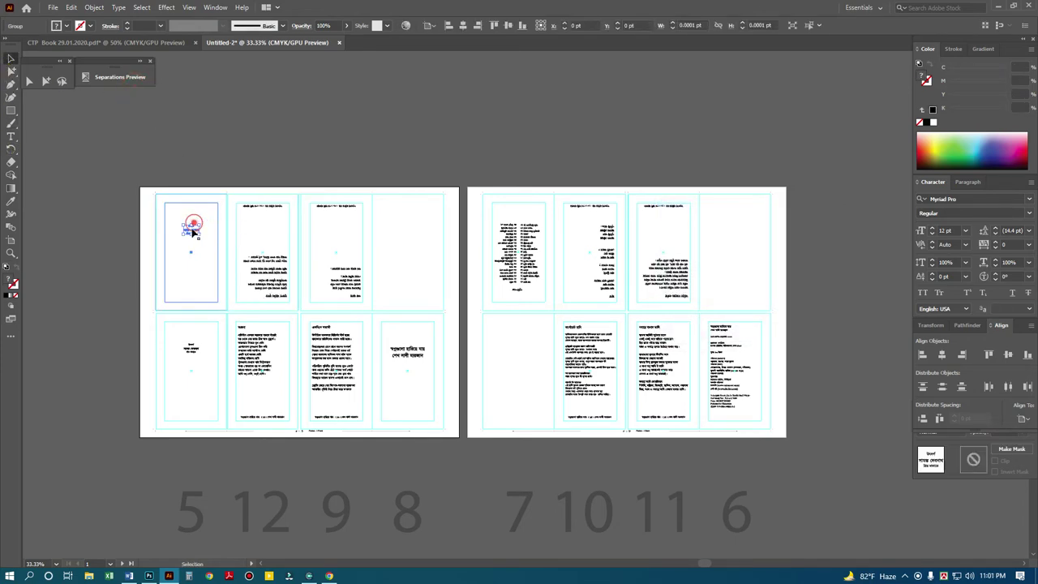
pyautogui.doubleClick(11, 149)
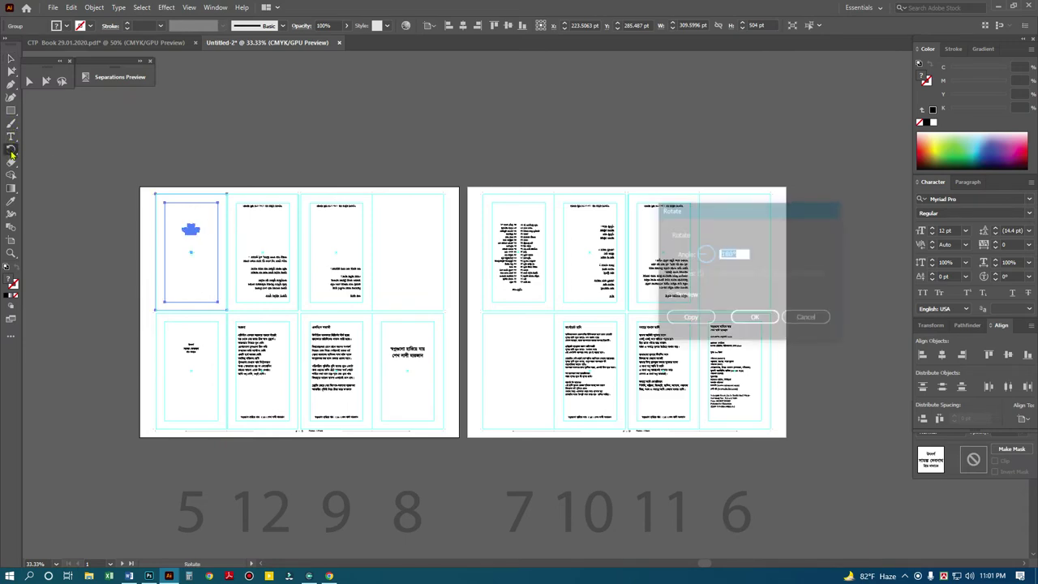
pyautogui.press('Return')
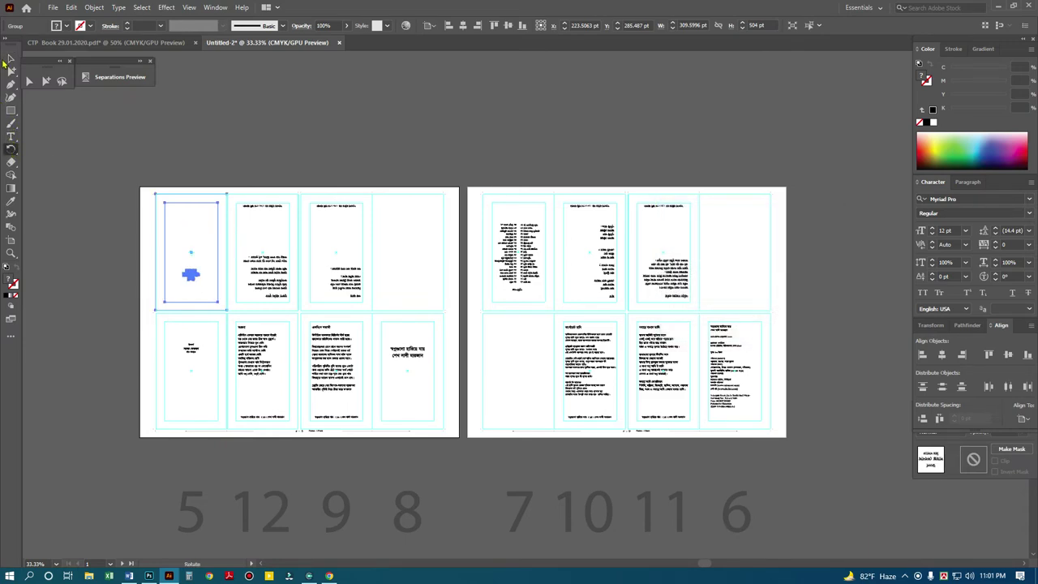
pyautogui.click(11, 58)
pyautogui.click(302, 127)
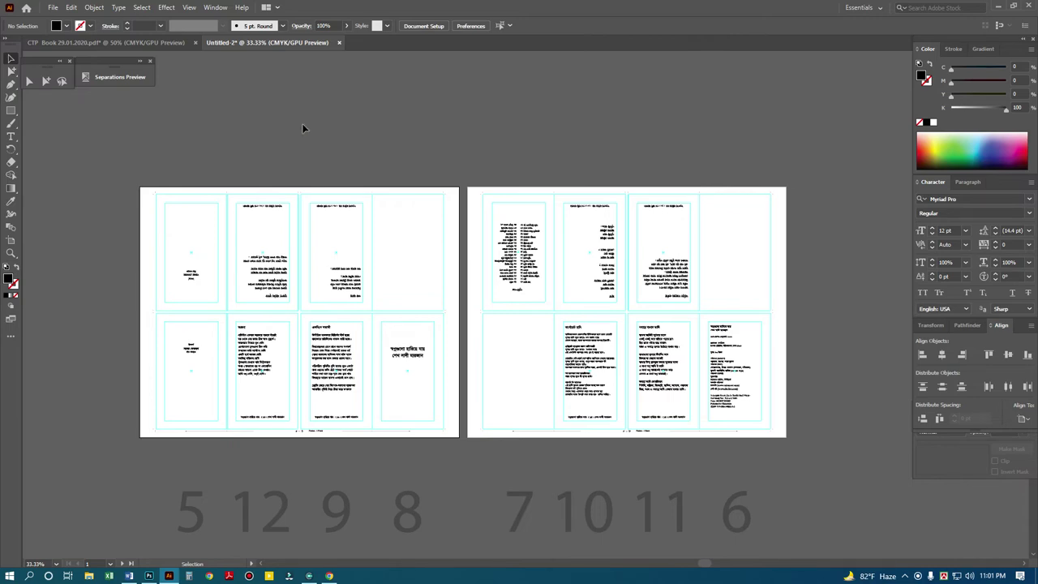
# Zoom in to inspect the rotated slot 12 page, then zoom back out.
pyautogui.moveTo(150, 199); pyautogui.dragTo(446, 398)
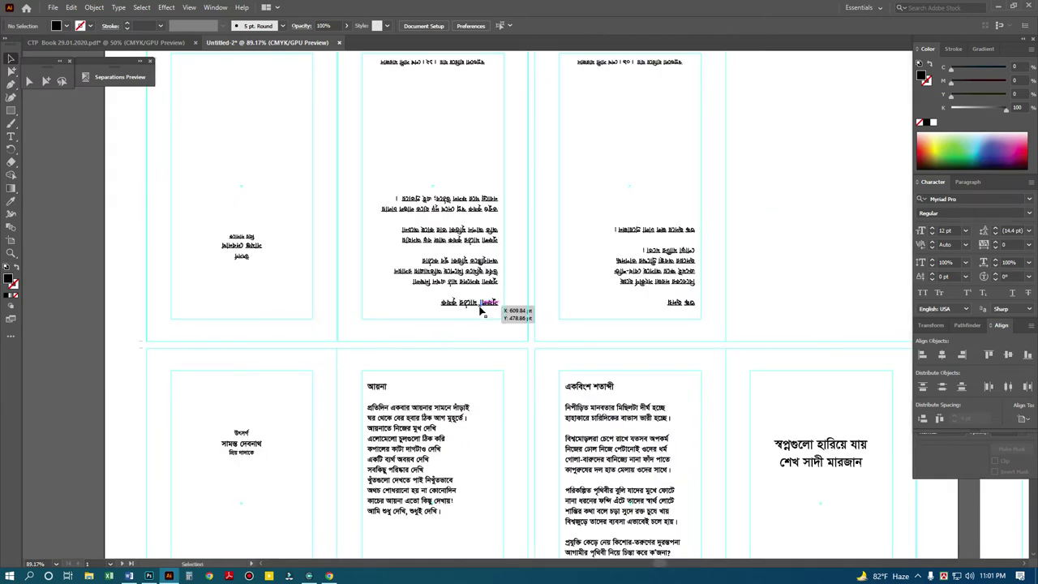
pyautogui.click(490, 305)
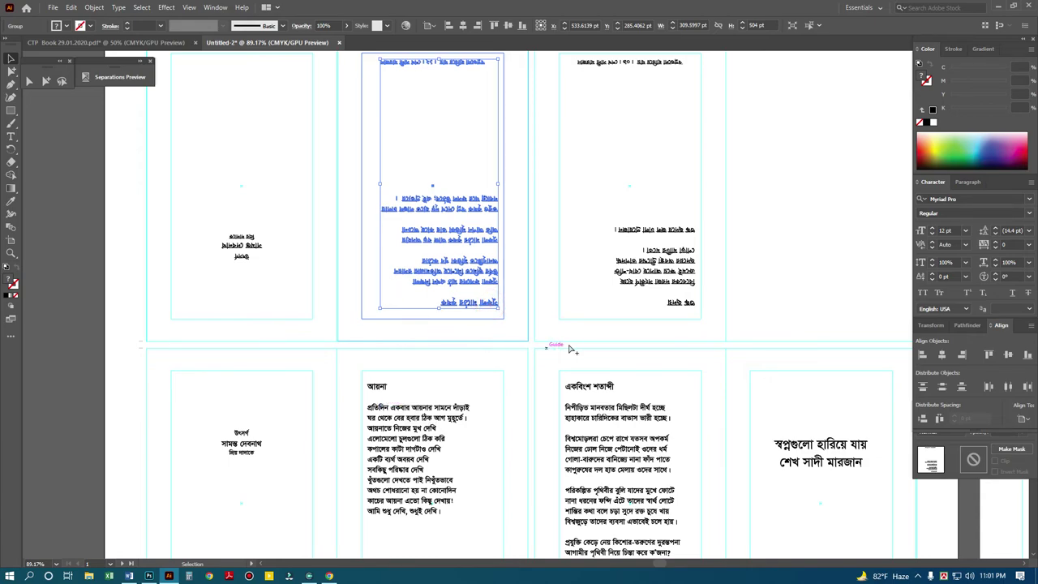
pyautogui.keyDown('alt'); pyautogui.click(622, 300); pyautogui.keyUp('alt')
pyautogui.moveTo(622, 297)
pyautogui.mouseDown()
pyautogui.moveTo(587, 283)
pyautogui.moveTo(492, 296)
pyautogui.mouseUp()
pyautogui.keyDown('alt'); pyautogui.click(582, 273); pyautogui.keyUp('alt')
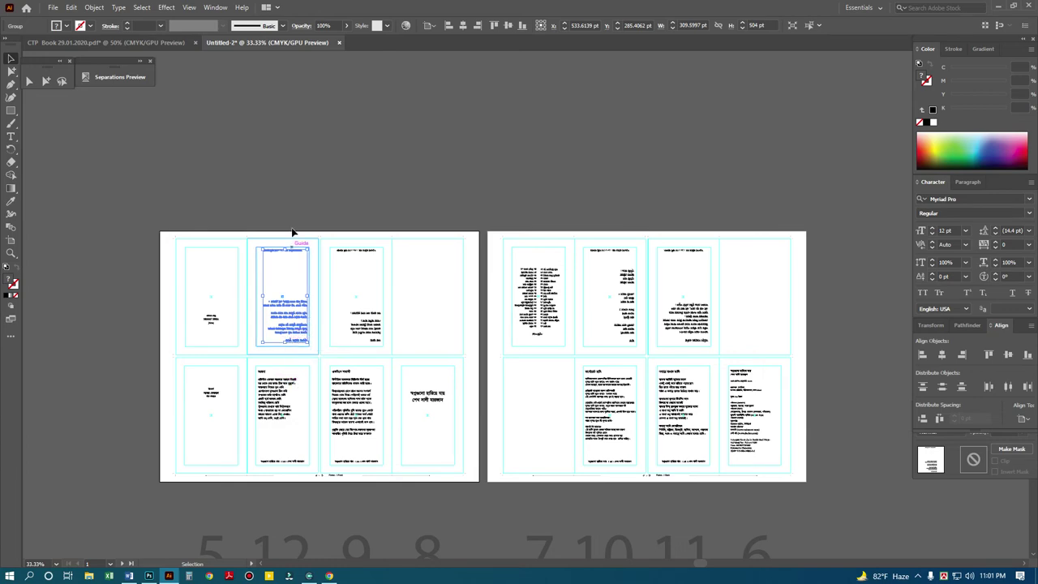
# Zoom out to 25% so both sheets and slot-number rows are visible.
pyautogui.moveTo(288, 321); pyautogui.dragTo(285, 402)
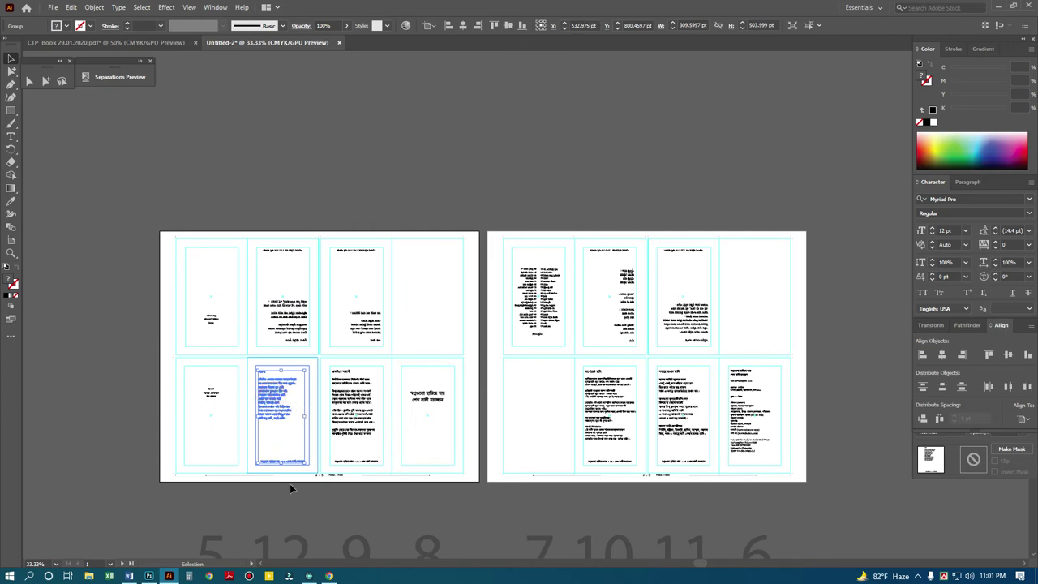
pyautogui.click(483, 453)
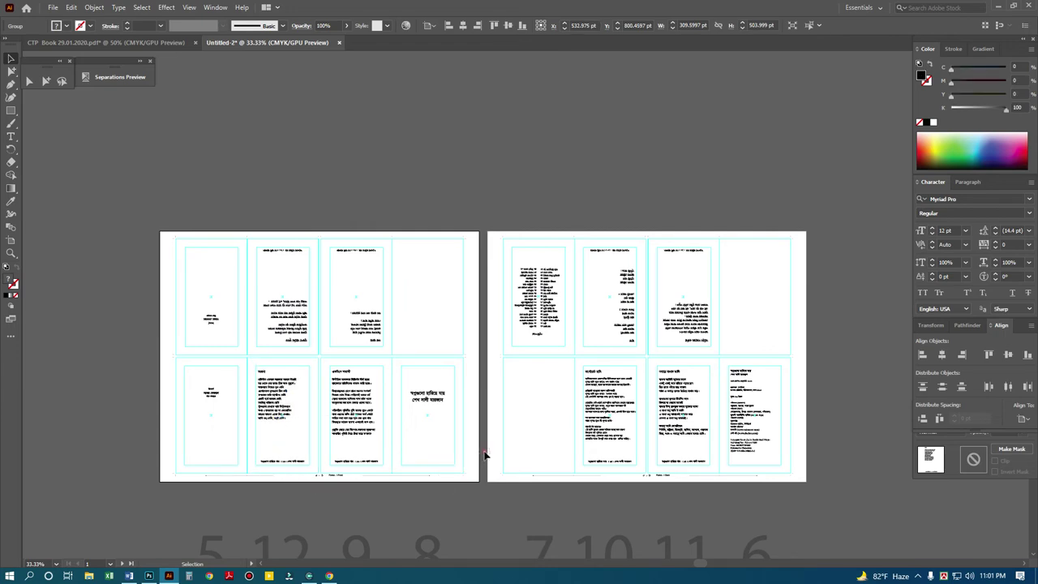
pyautogui.press('z')
pyautogui.keyDown('alt'); pyautogui.click(538, 389); pyautogui.keyUp('alt')
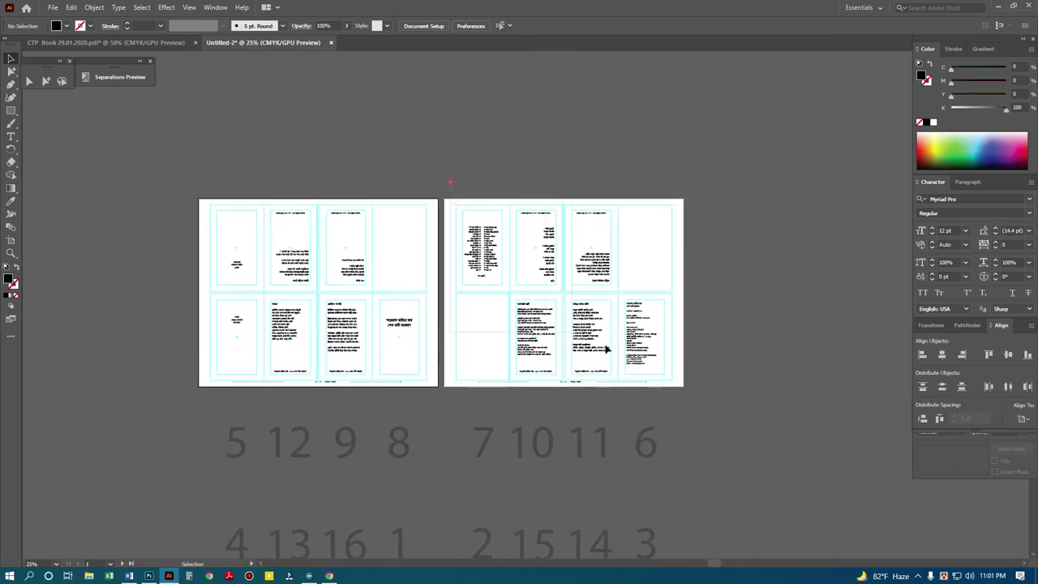
pyautogui.moveTo(451, 182); pyautogui.dragTo(700, 396)
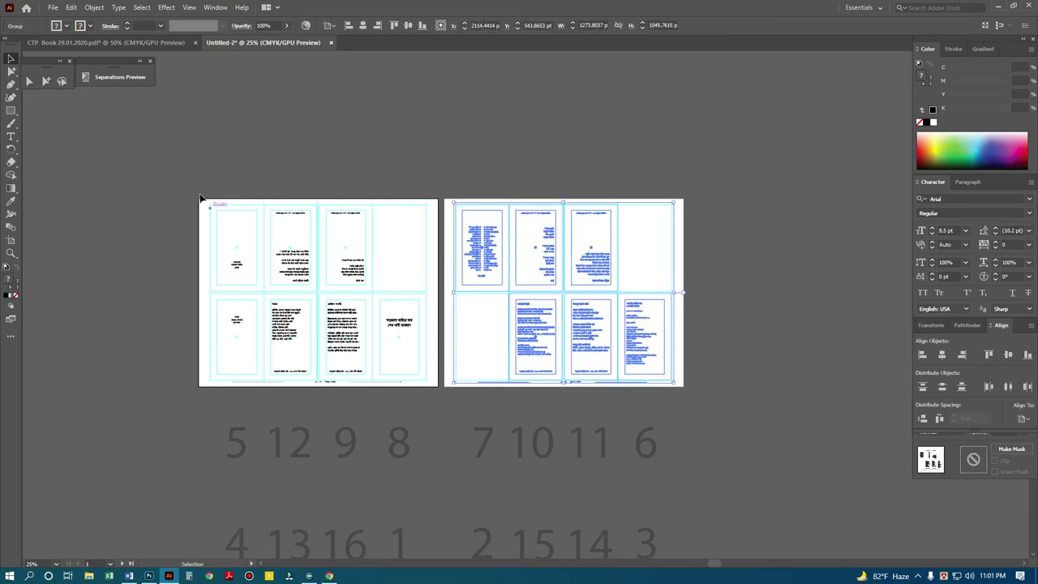
pyautogui.moveTo(195, 189)
pyautogui.mouseDown()
pyautogui.moveTo(405, 390)
pyautogui.moveTo(434, 402)
pyautogui.mouseUp()
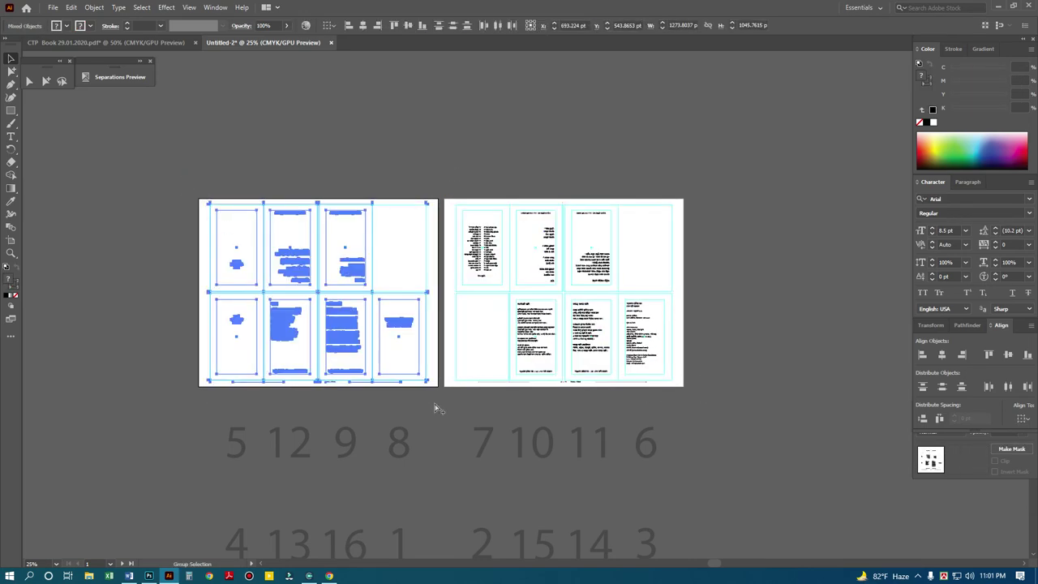
pyautogui.click(459, 185)
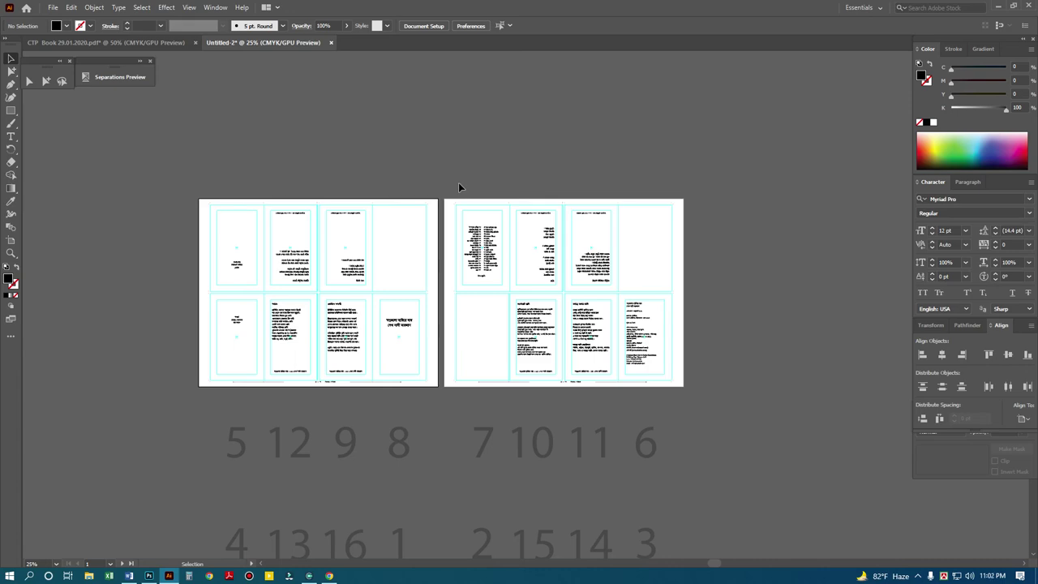
pyautogui.scroll(-2, 450, 195)
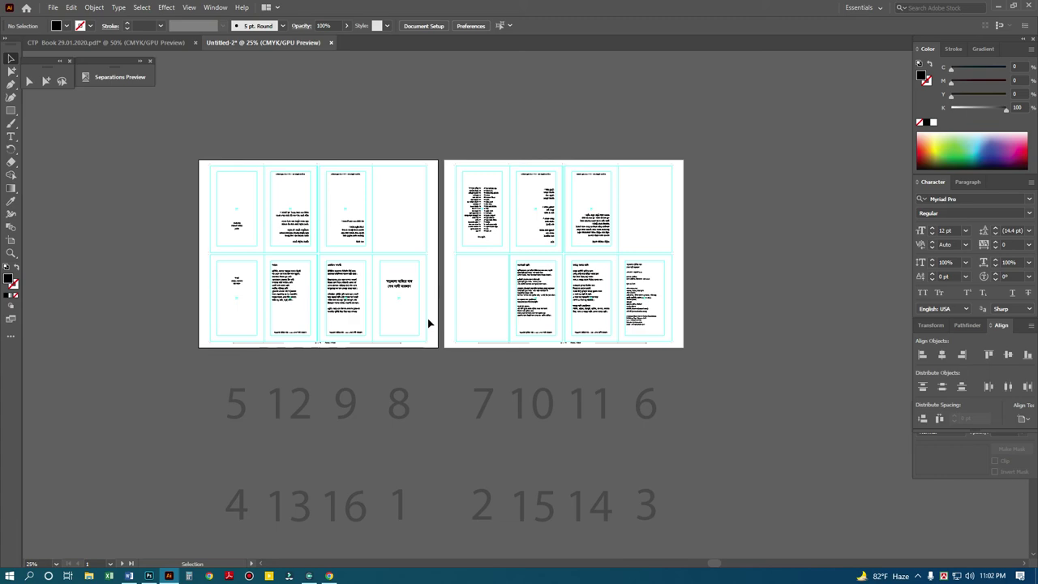
pyautogui.scroll(-2, 428, 324)
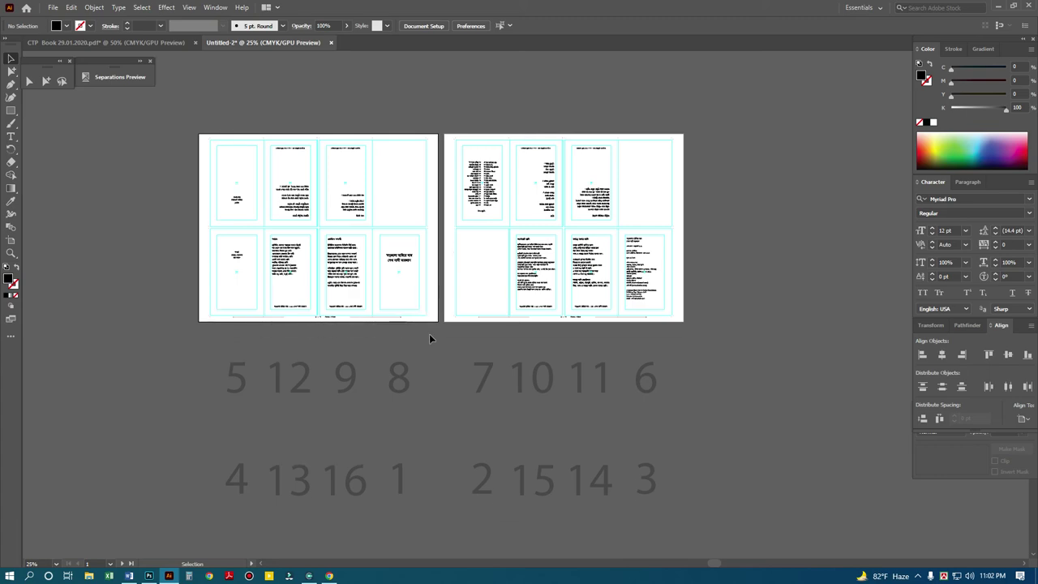
pyautogui.click(704, 468)
pyautogui.click(332, 462)
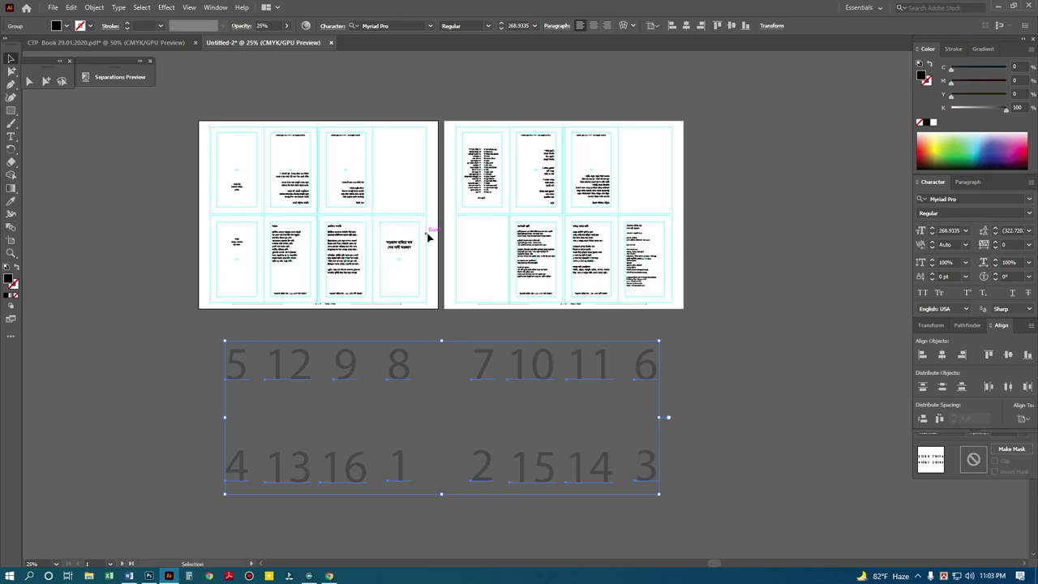
pyautogui.click(917, 573)
pyautogui.rightClick(912, 532)
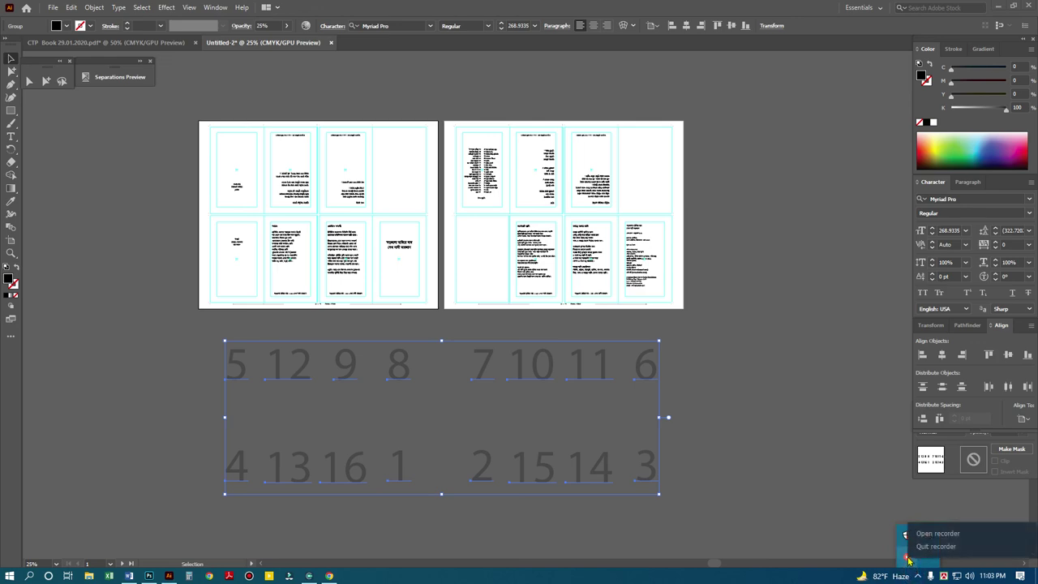